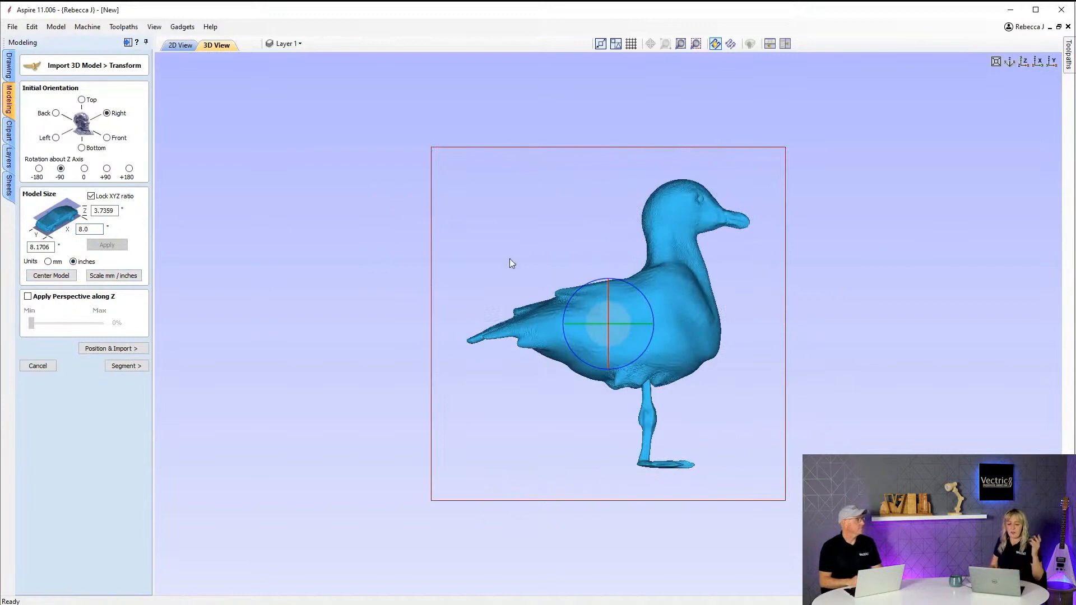
- Proceed to the Segment stage of the seagull's 3D import and inspect the segmenting plane through the model
click(111, 349)
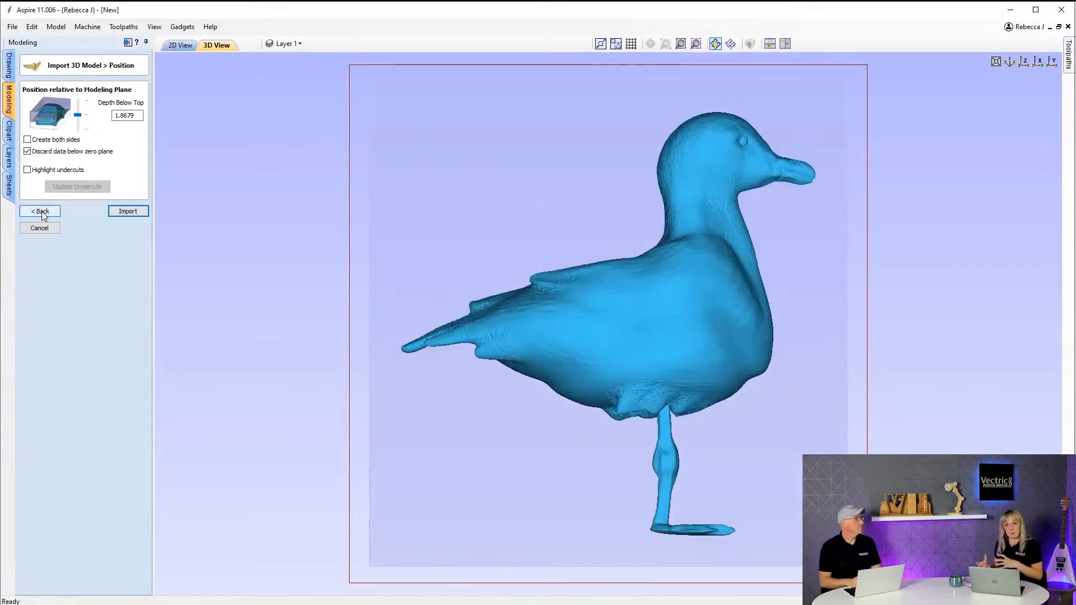
click(41, 212)
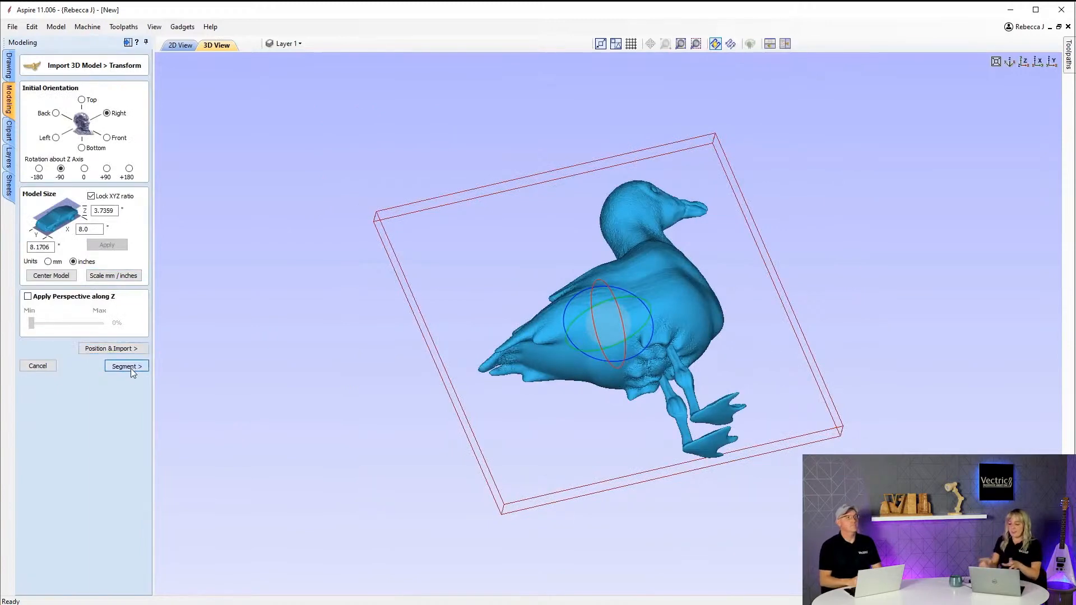
click(131, 370)
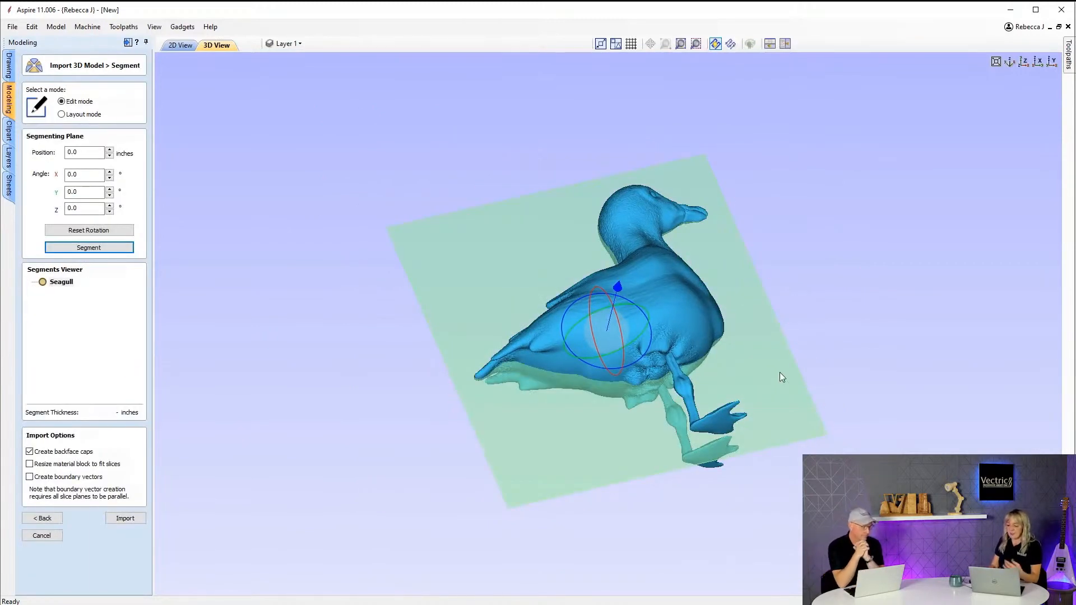
drag(778, 372, 665, 344)
drag(861, 370, 659, 311)
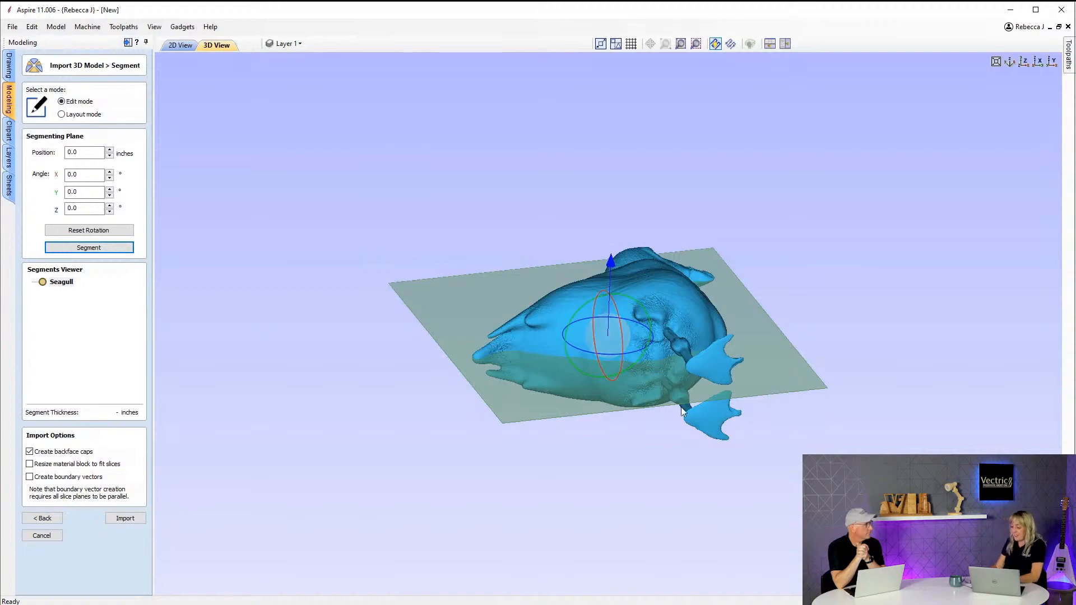
- Look at the seagull in Layout mode, return to Edit mode and inspect the segmenting plane from several angles
click(62, 114)
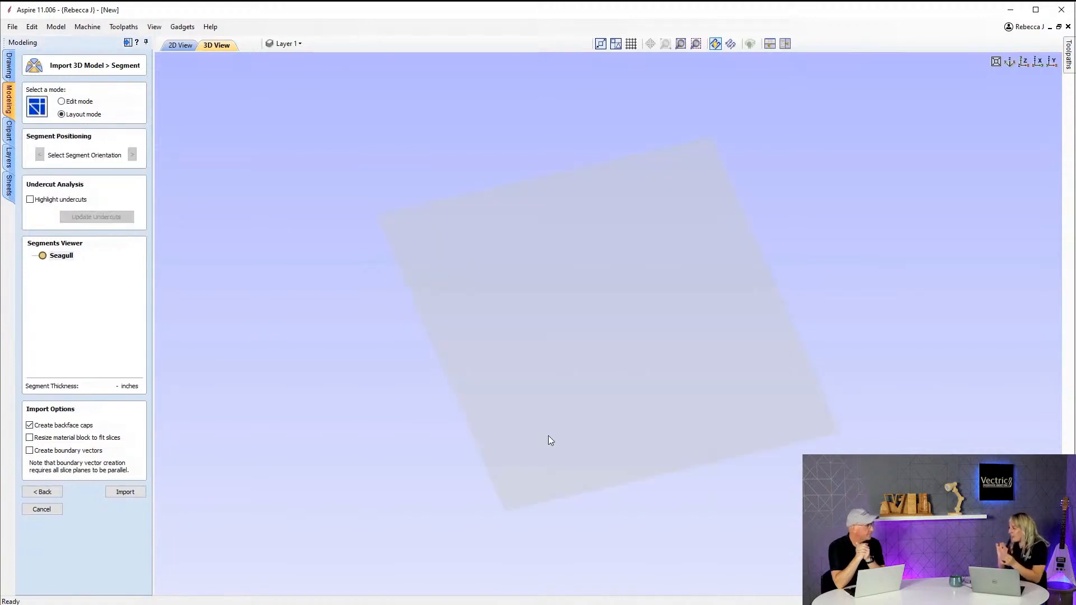
click(63, 255)
click(72, 102)
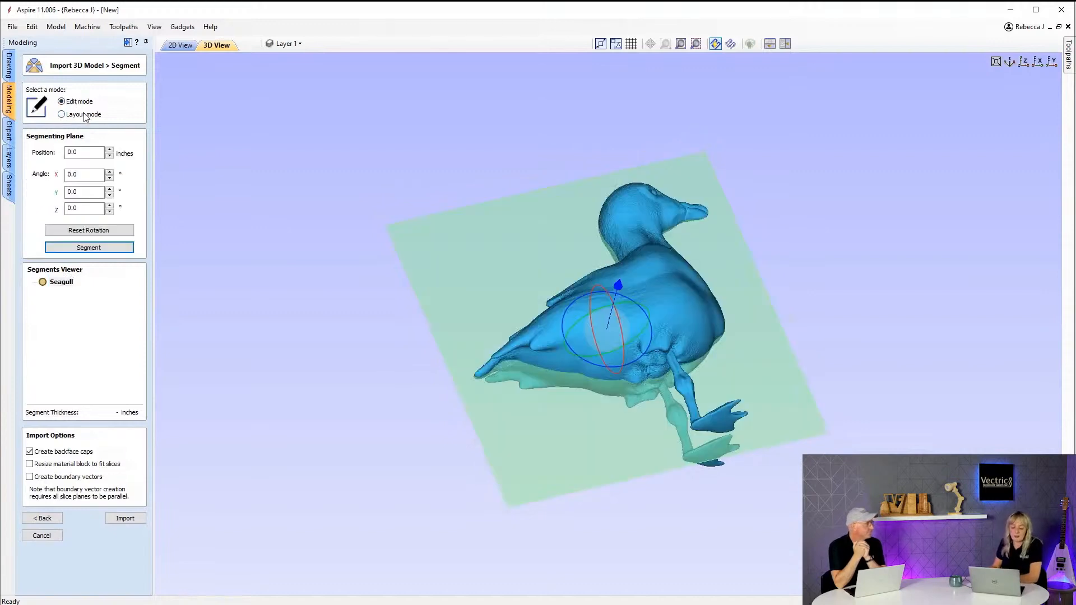
drag(882, 392, 600, 442)
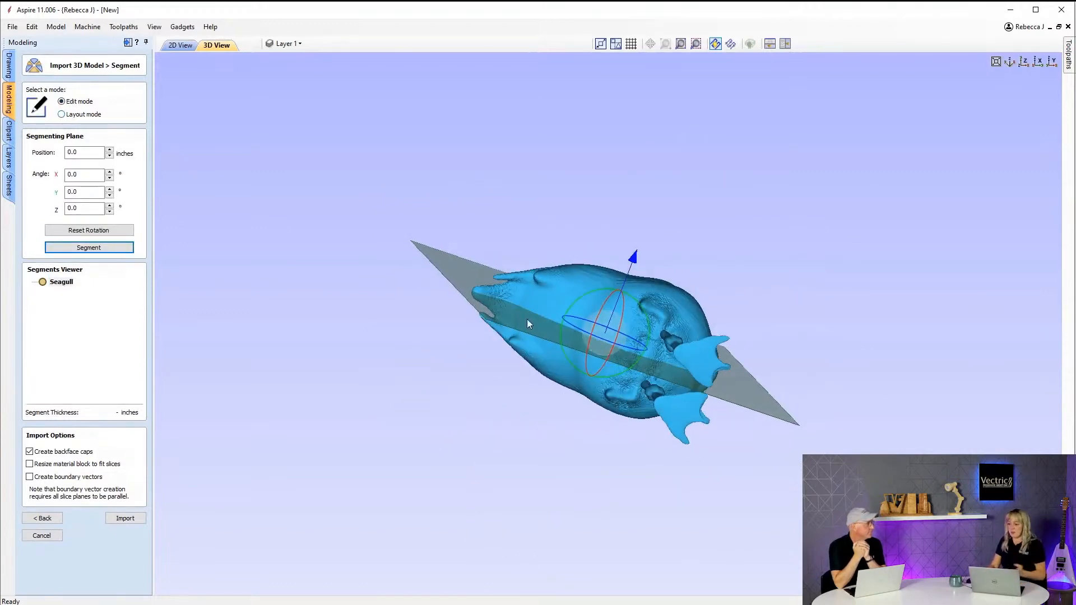
drag(549, 468, 448, 462)
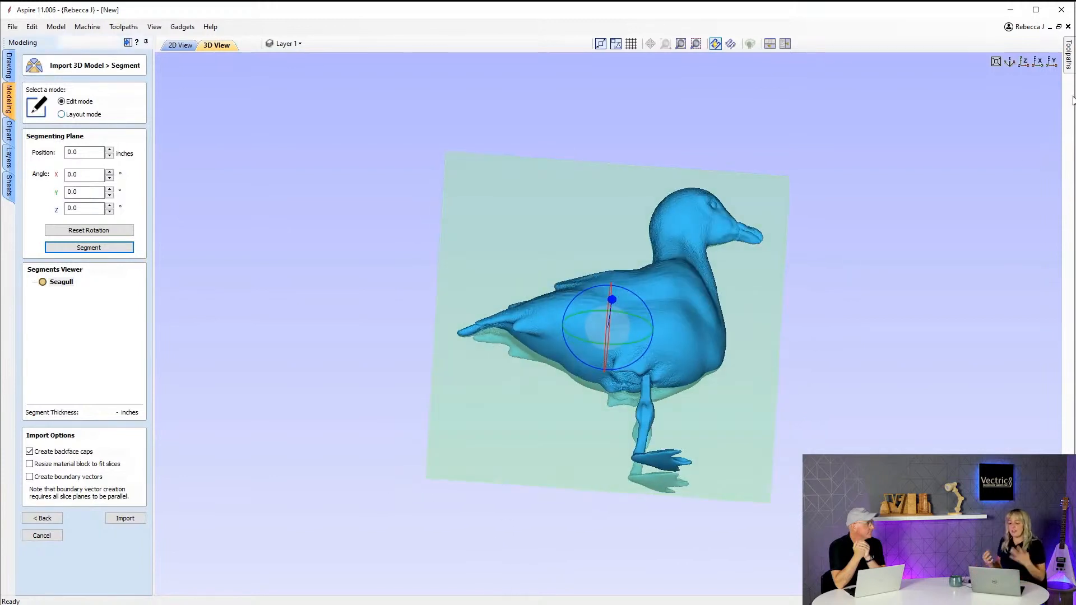
- Try tilting the segmenting plane freehand to about 90.7° about X and -46.4° about Z, shifting it to about 0.67 inches
click(1025, 62)
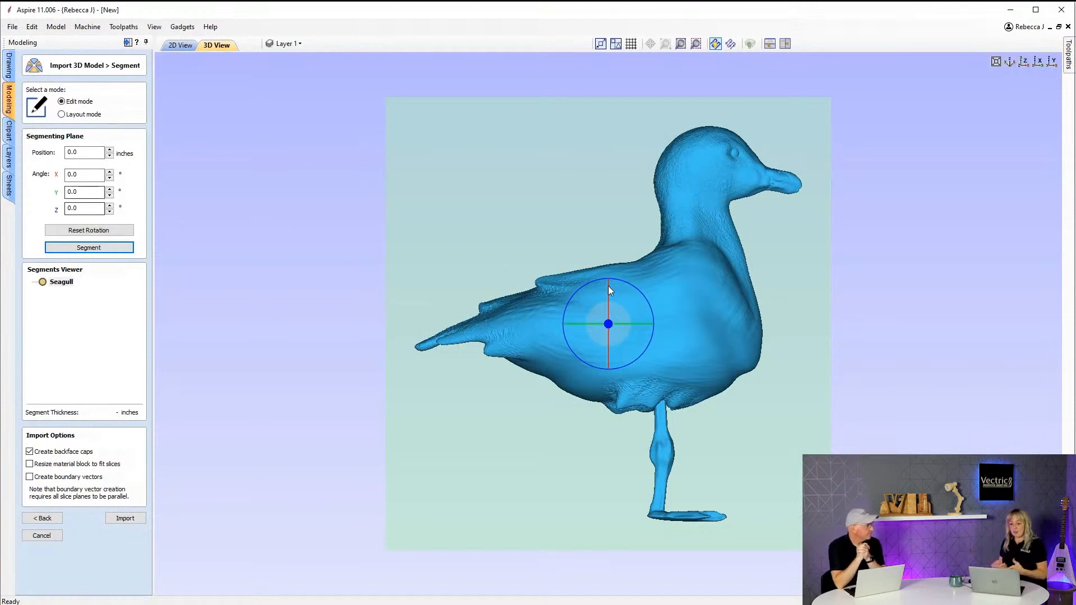
drag(608, 286, 610, 571)
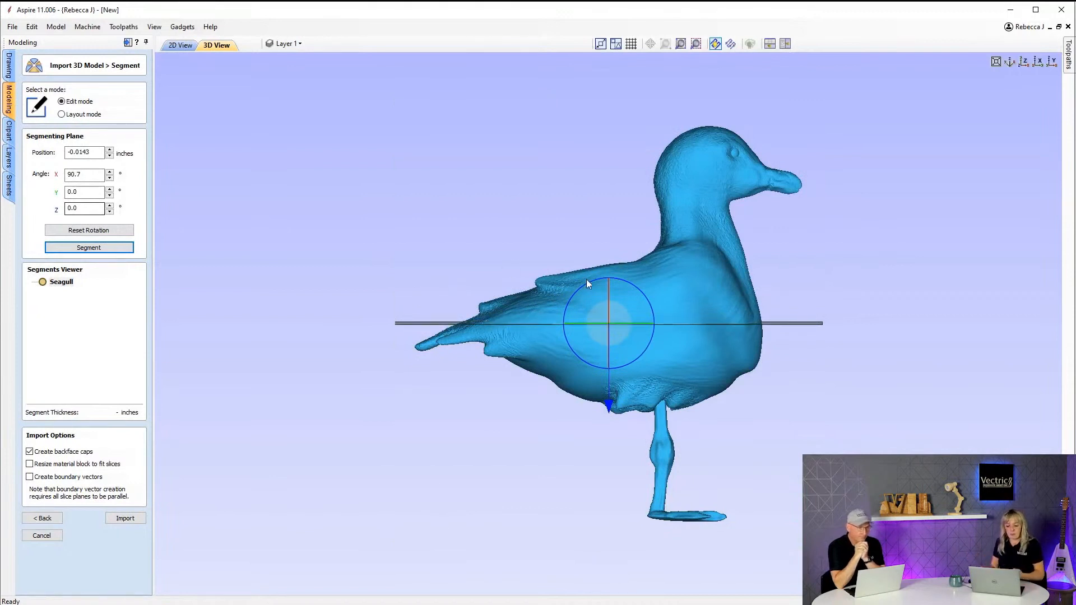
drag(609, 405, 714, 224)
drag(577, 329, 526, 420)
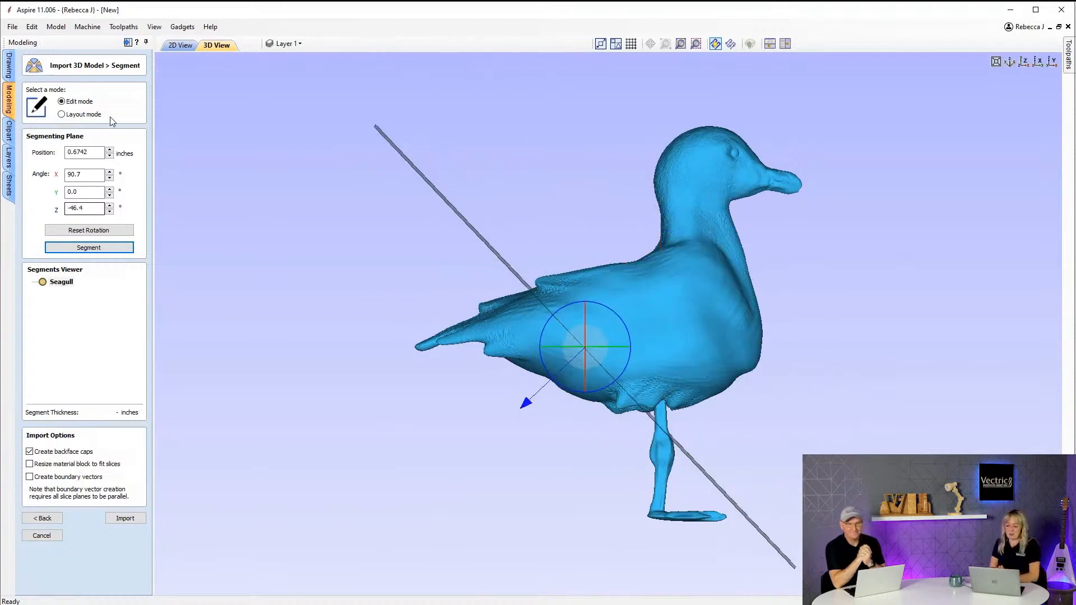
- Set the segmenting plane's position to 0, its X angle to 90° and its Z angle to 0°
drag(101, 208, 35, 223)
text(0)
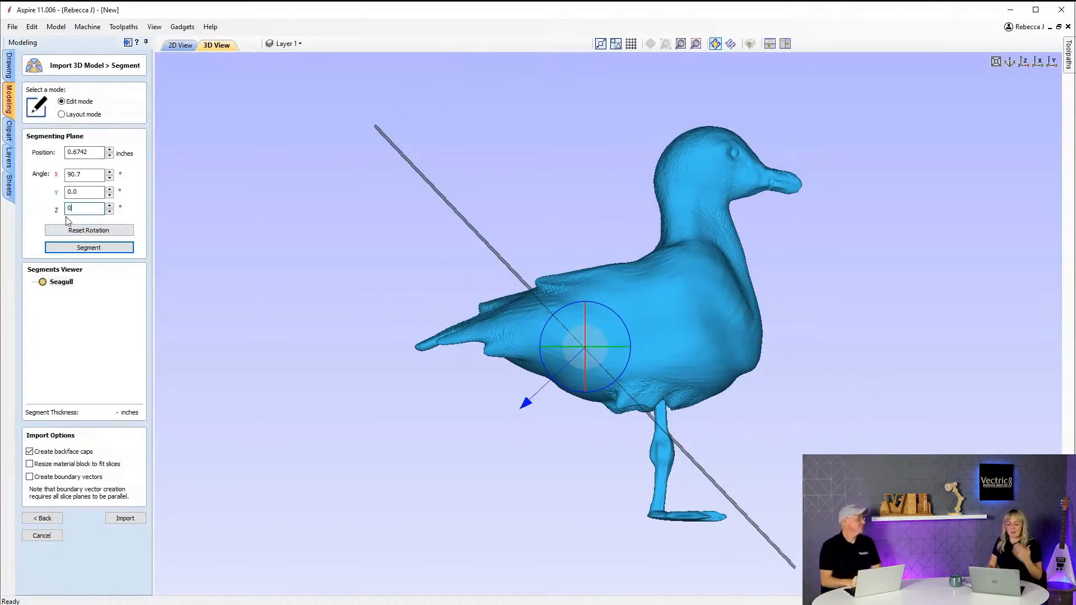
drag(101, 152, 34, 171)
text(0)
click(9, 159)
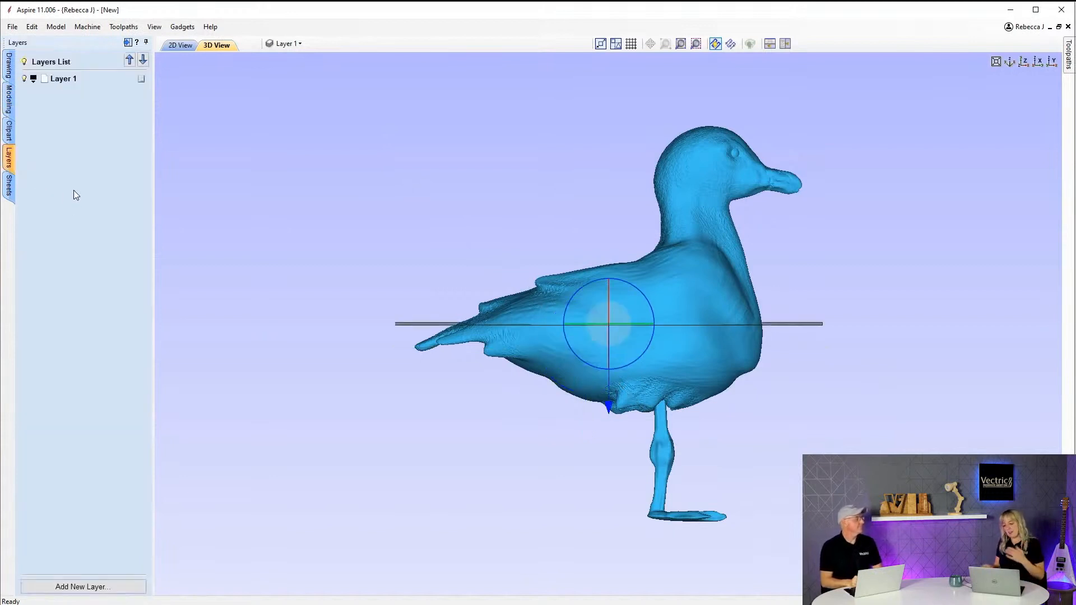
click(9, 100)
text(90)
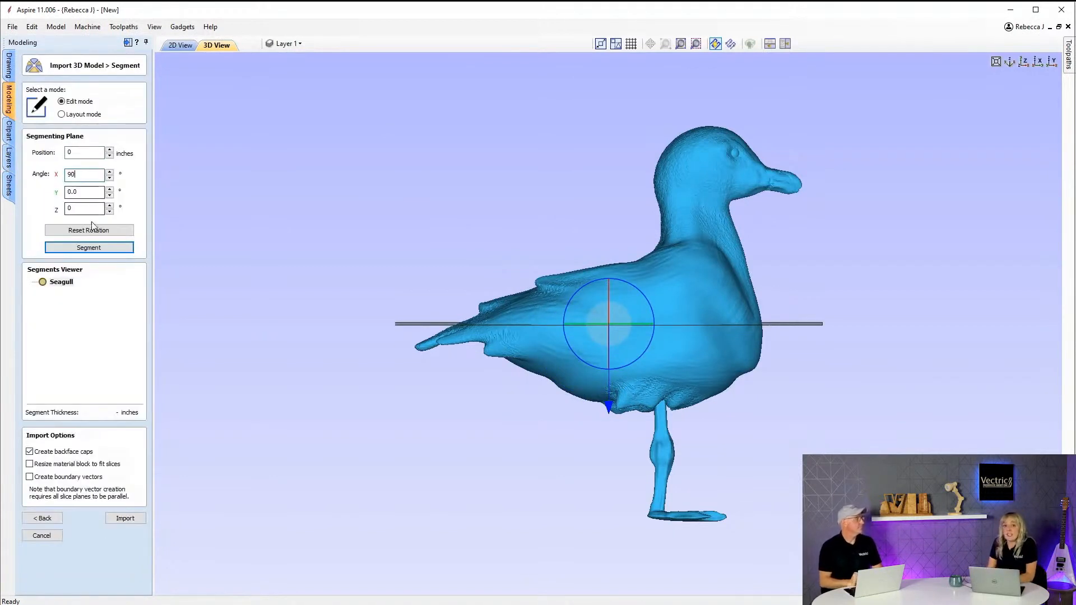
- Move the segmenting plane about 1.8 inches up to the base of the seagull's neck and segment the model there
drag(609, 405, 596, 284)
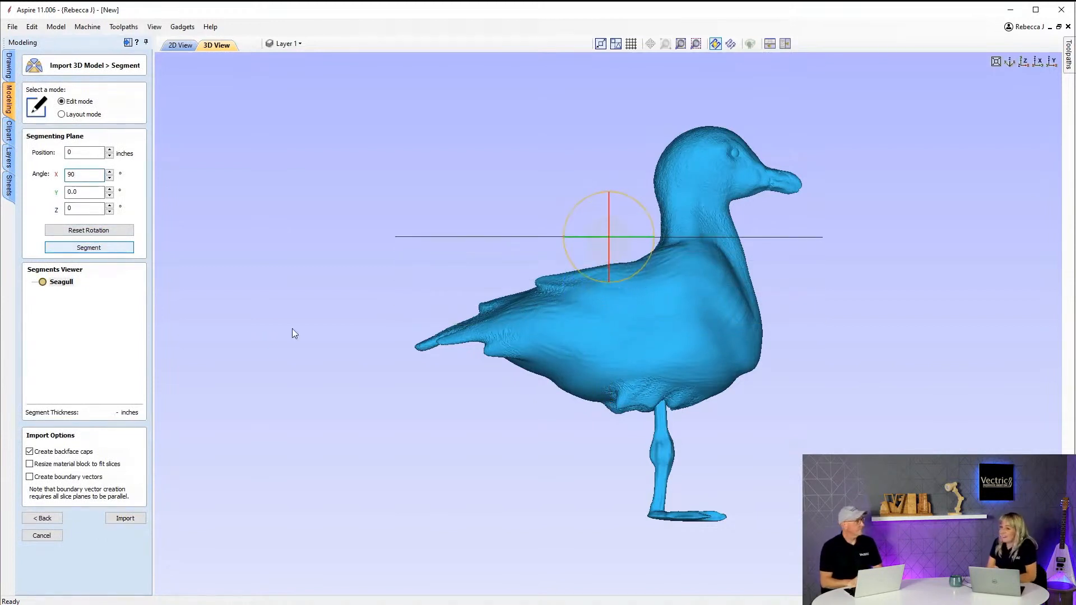
click(106, 248)
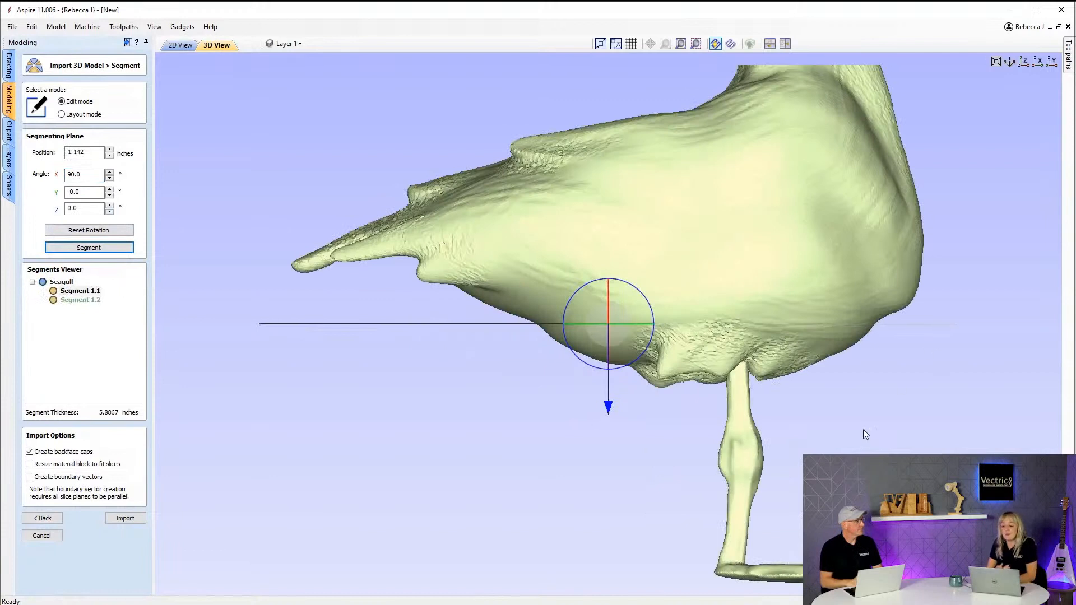
scroll(782, 206, down, 4)
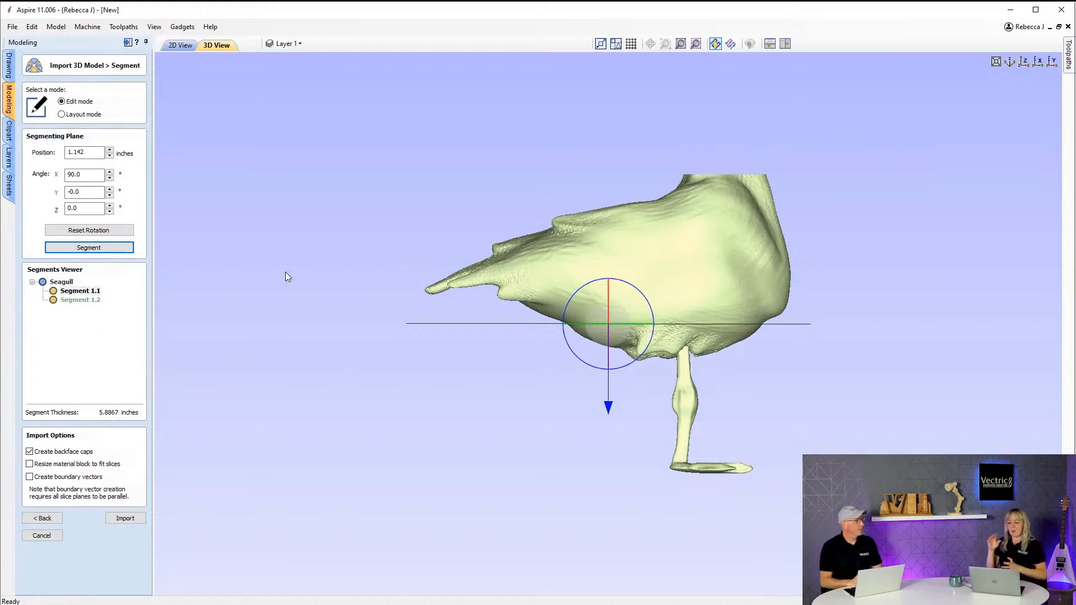
- Review the head and body segments, switch to Layout mode and enable undercut highlighting
click(80, 302)
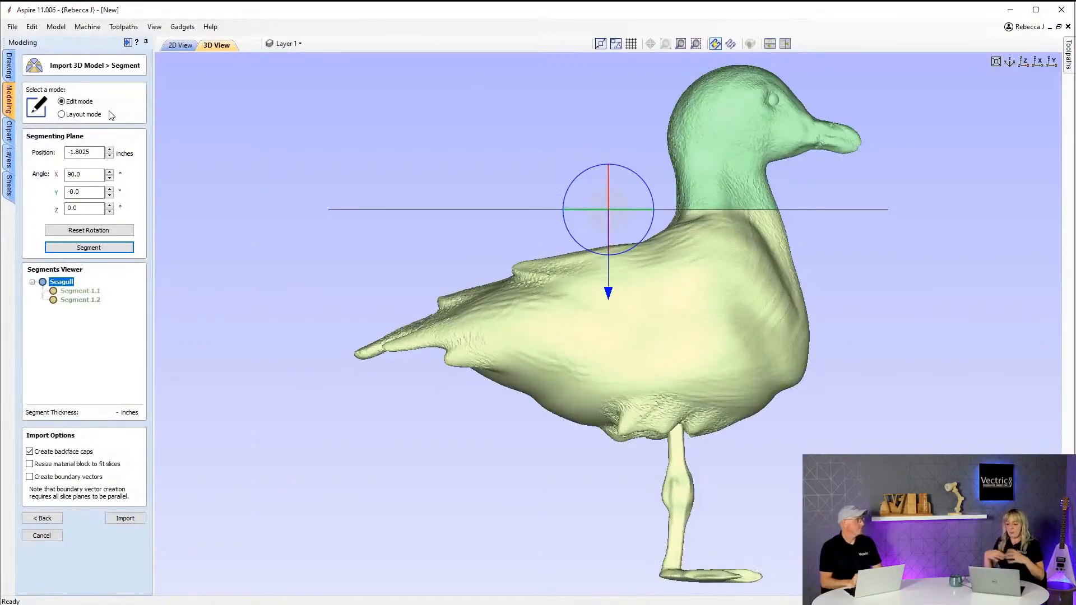
click(99, 247)
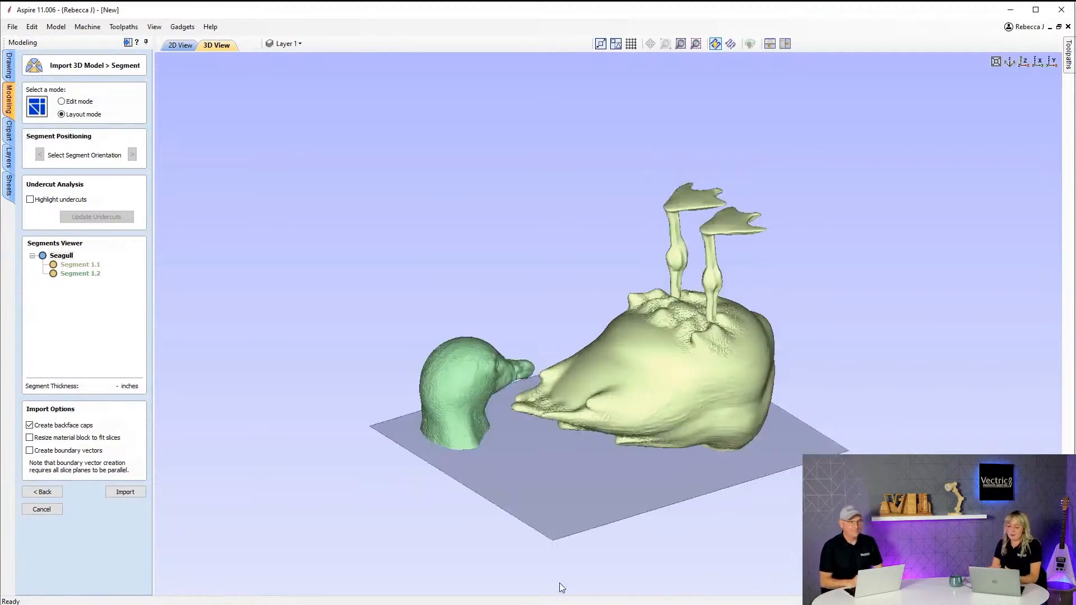
click(48, 200)
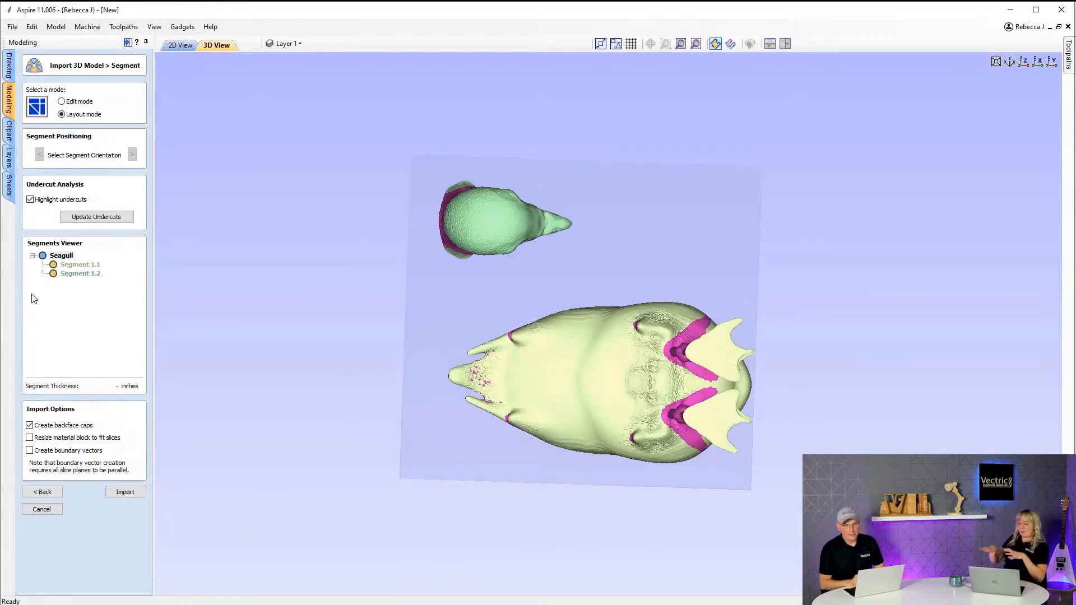
- Reorient the head segment so it lies on its side with the beak in profile, and inspect its undercuts
click(499, 234)
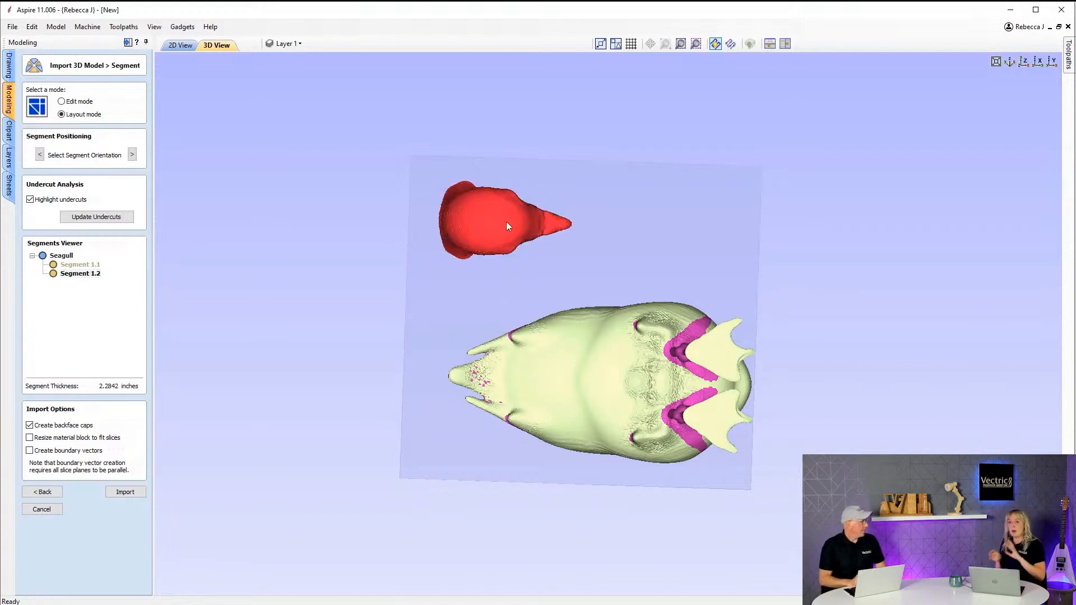
click(134, 156)
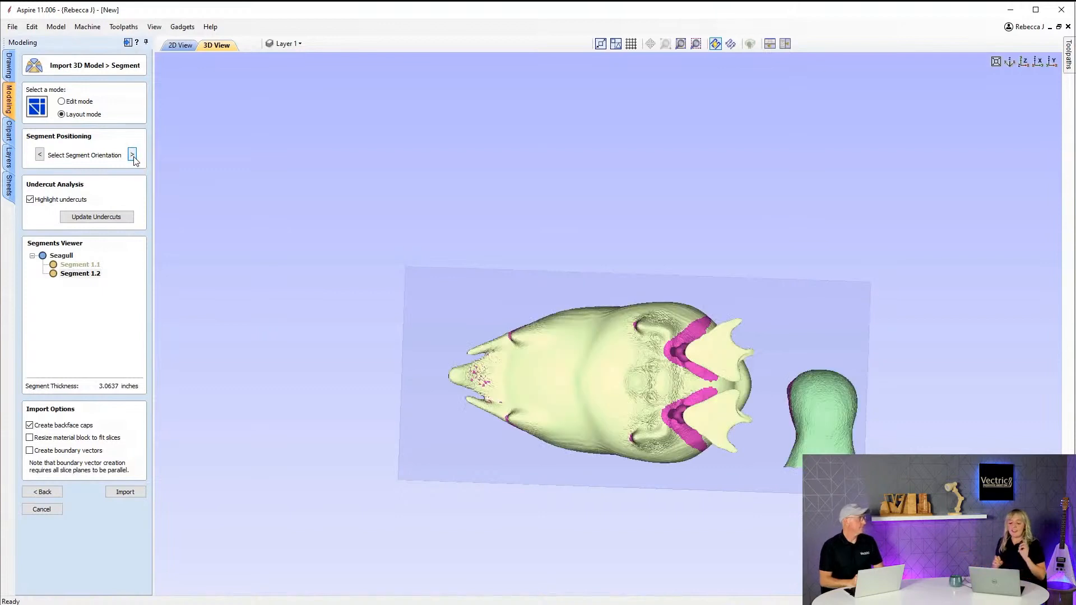
click(133, 156)
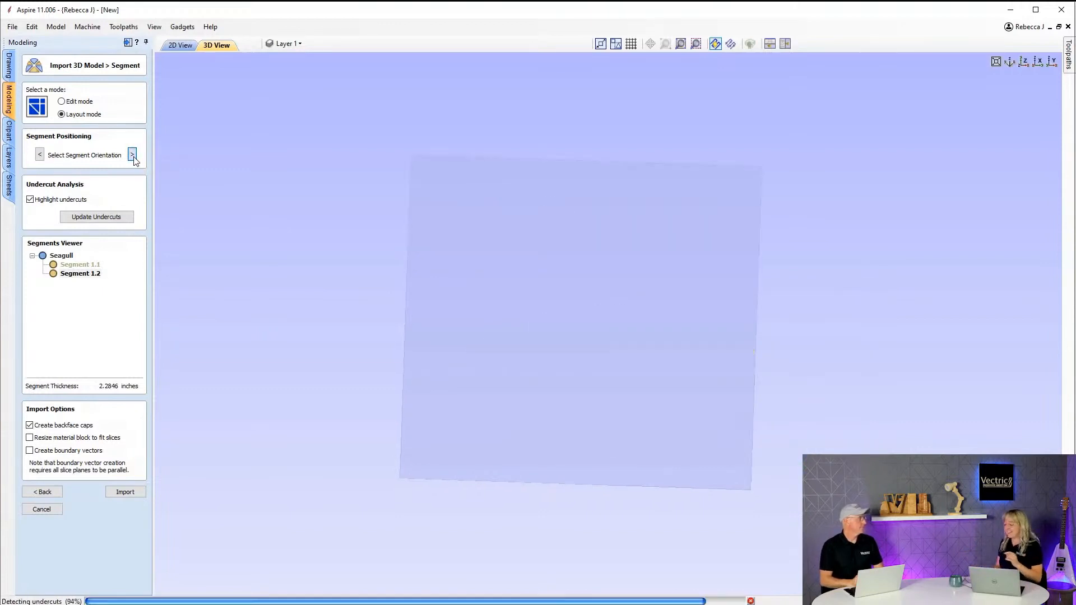
click(133, 157)
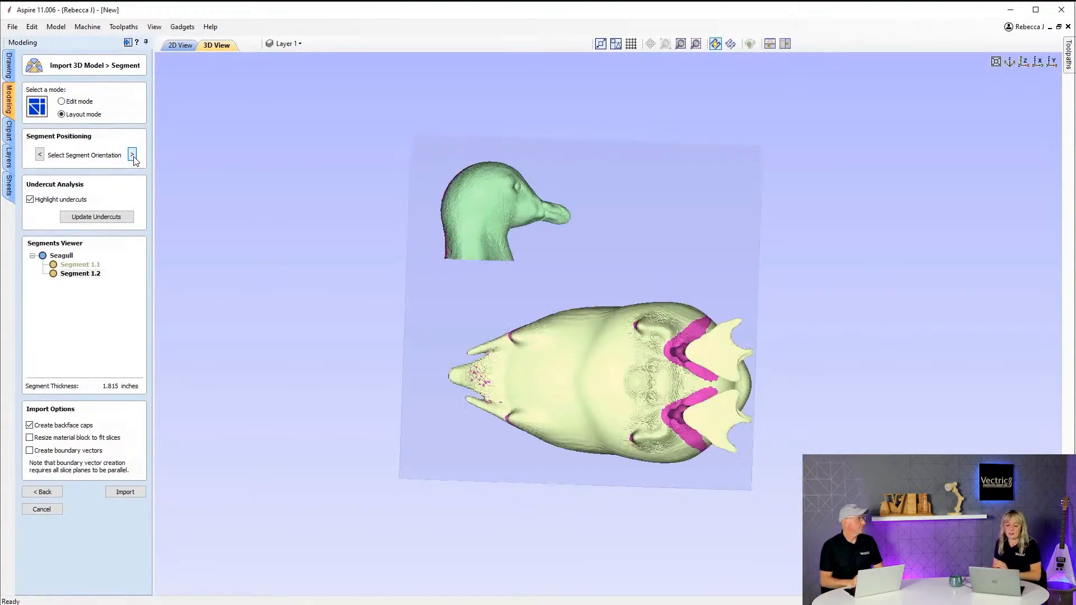
drag(432, 284, 745, 168)
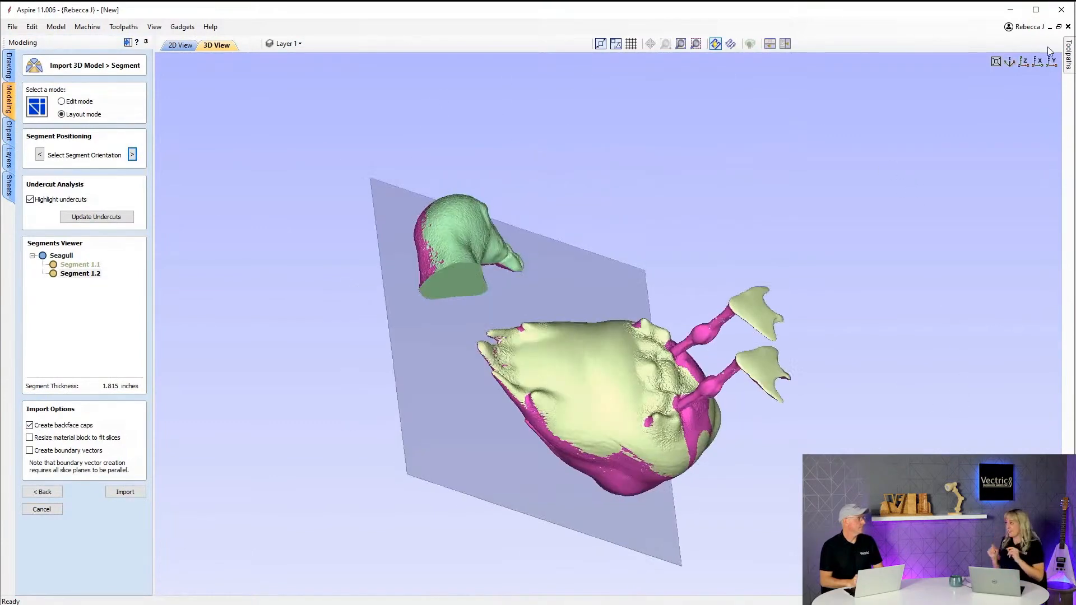
click(1024, 63)
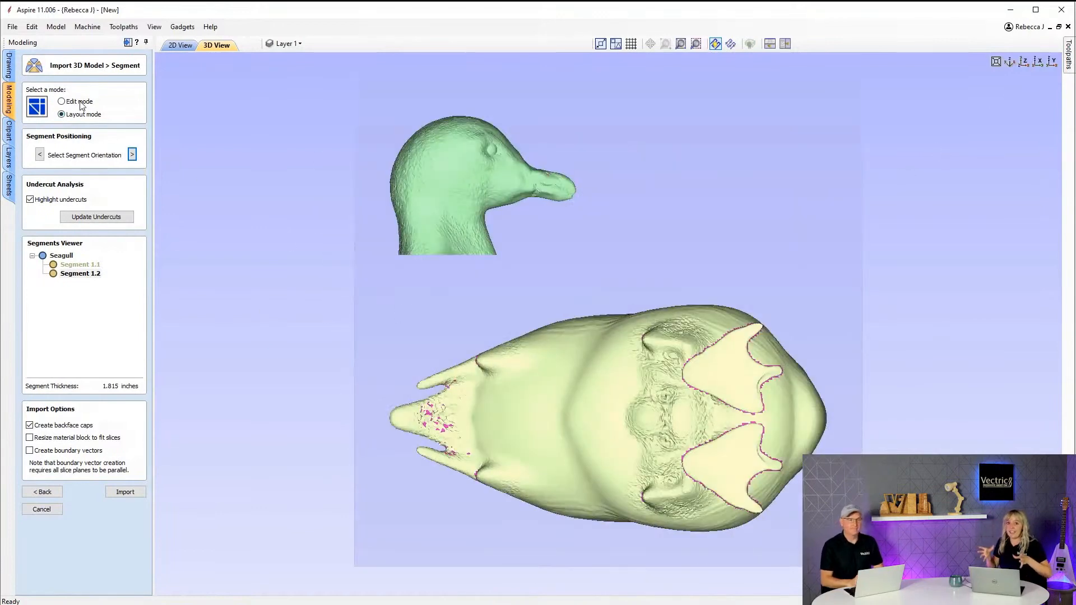
- Reset the segmenting plane's rotation in Edit mode and segment the head lengthwise into two halves
click(61, 101)
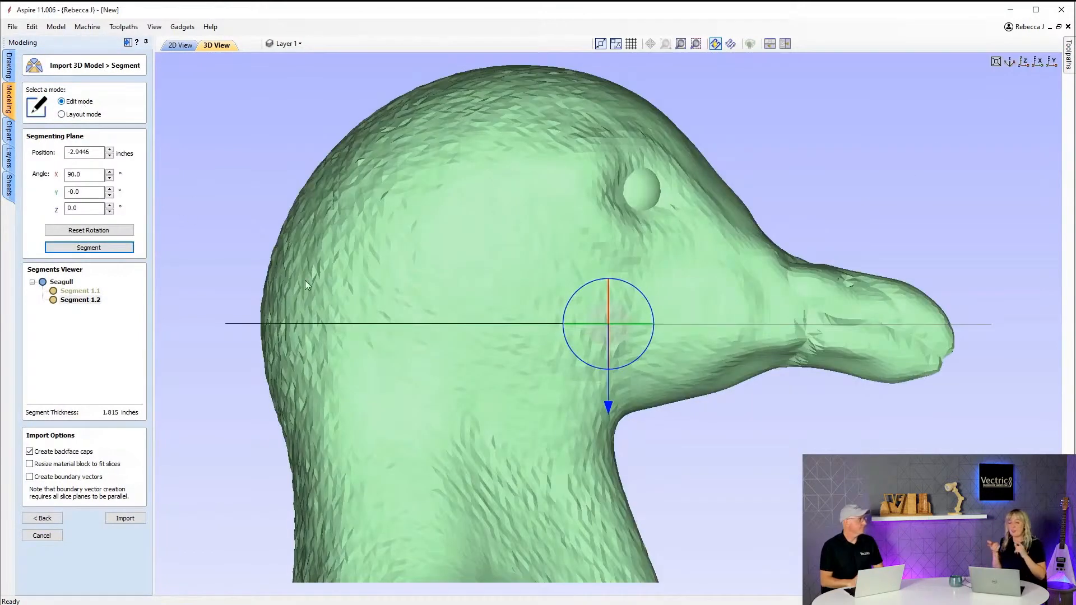
click(89, 230)
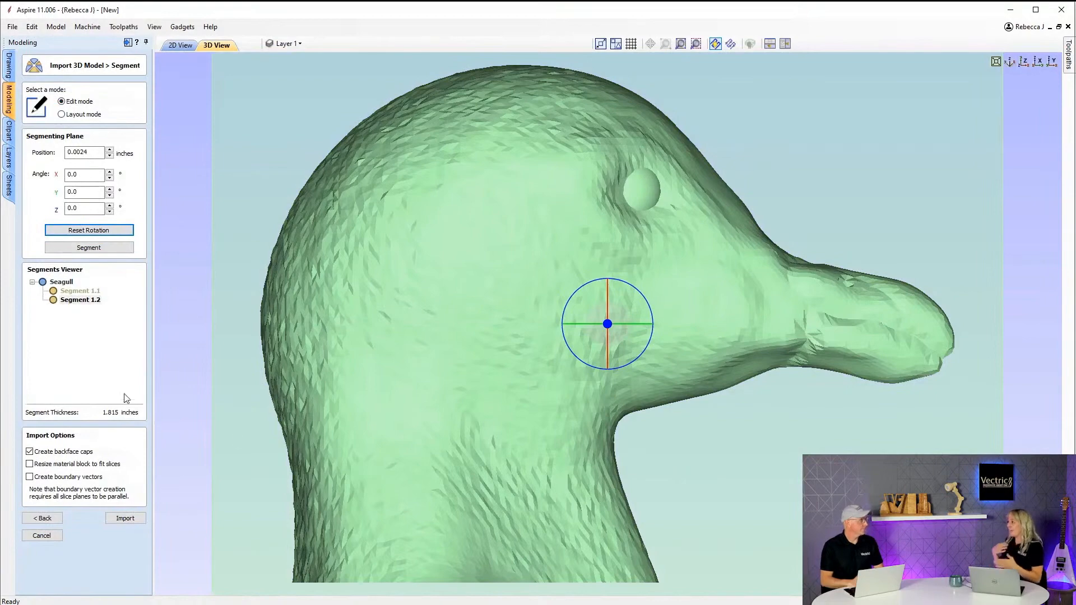
drag(359, 370, 269, 344)
click(94, 249)
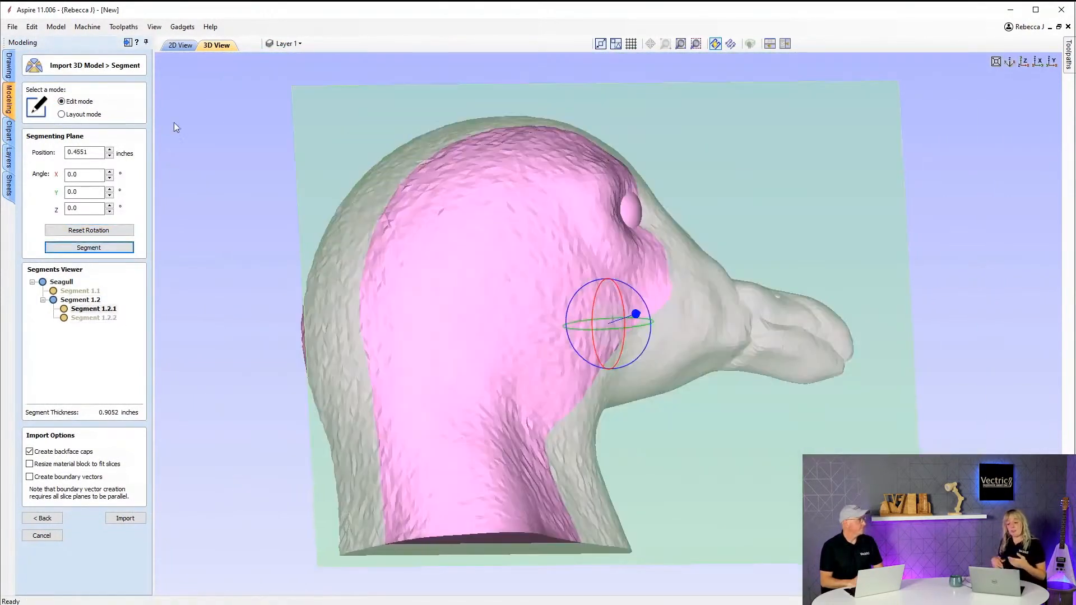
- Lay out the segments, update the undercut analysis and examine the two head halves and the body for undercuts
click(78, 117)
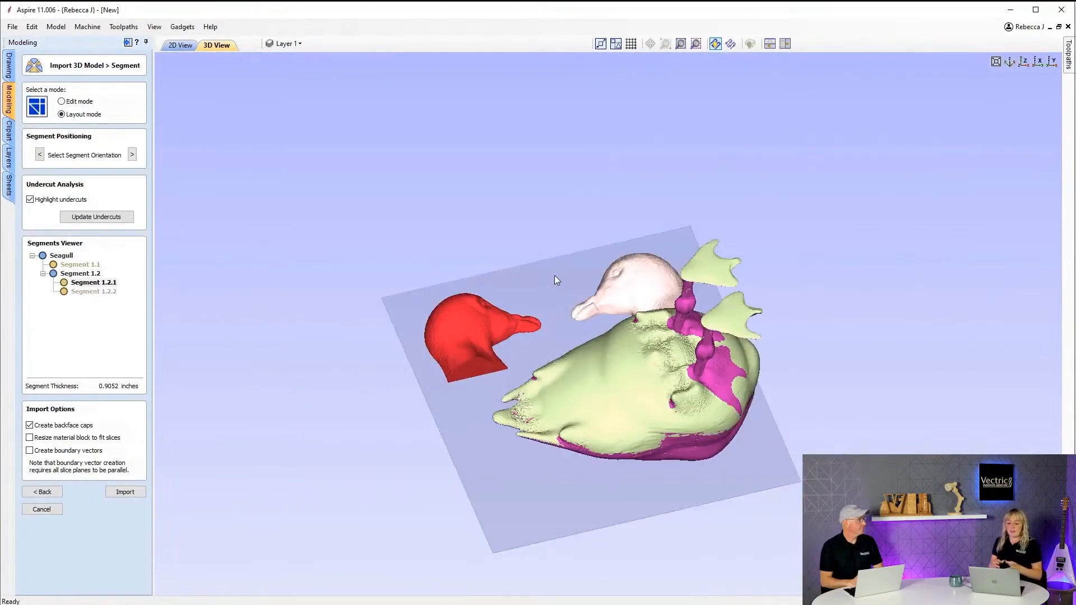
click(554, 275)
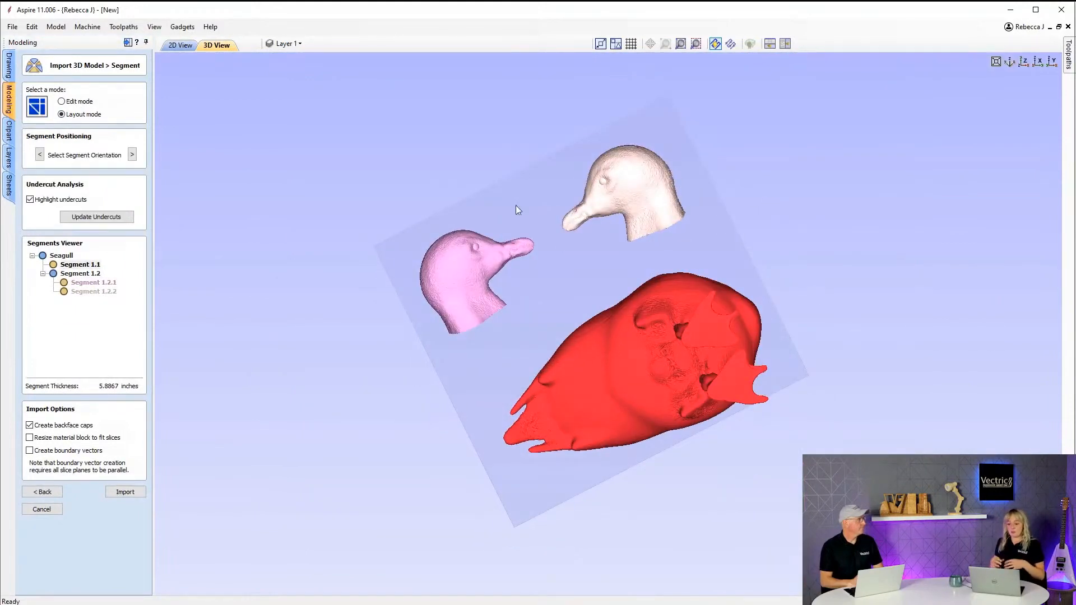
drag(540, 339, 594, 246)
click(96, 218)
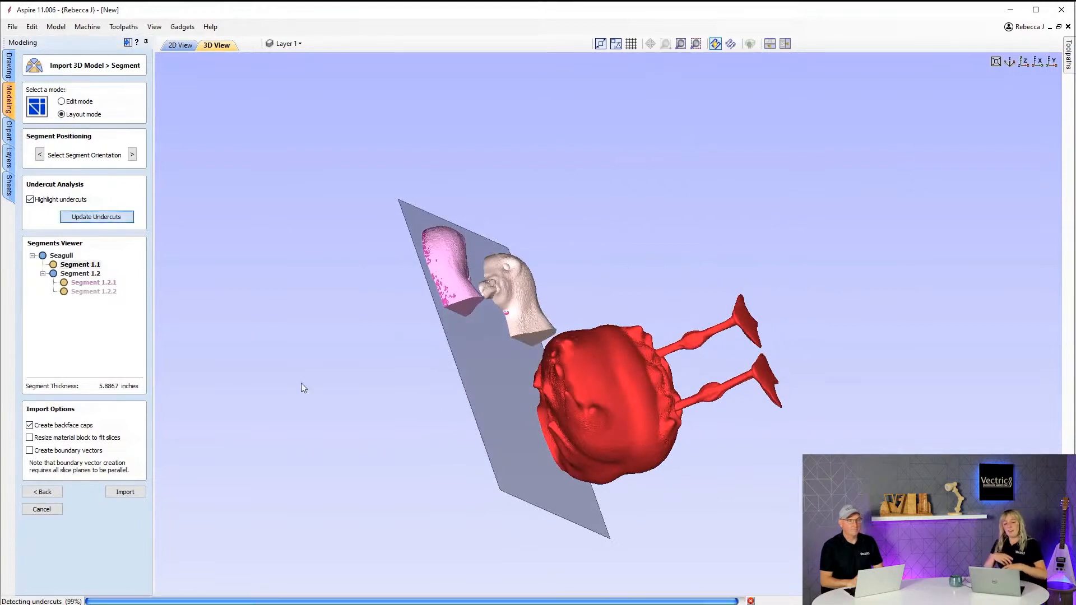
drag(429, 240, 581, 201)
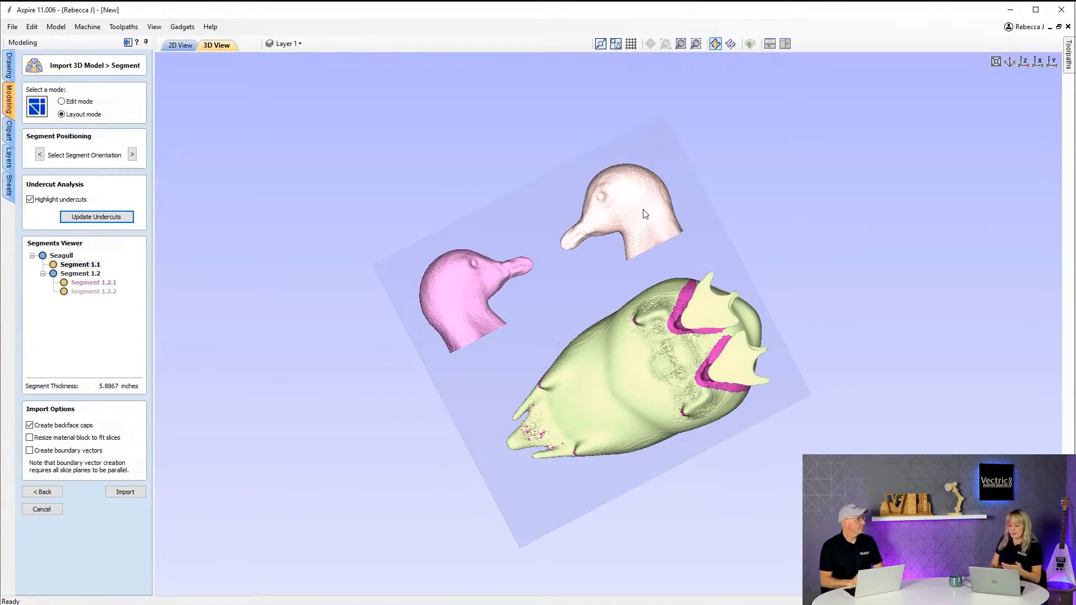
drag(612, 275, 688, 289)
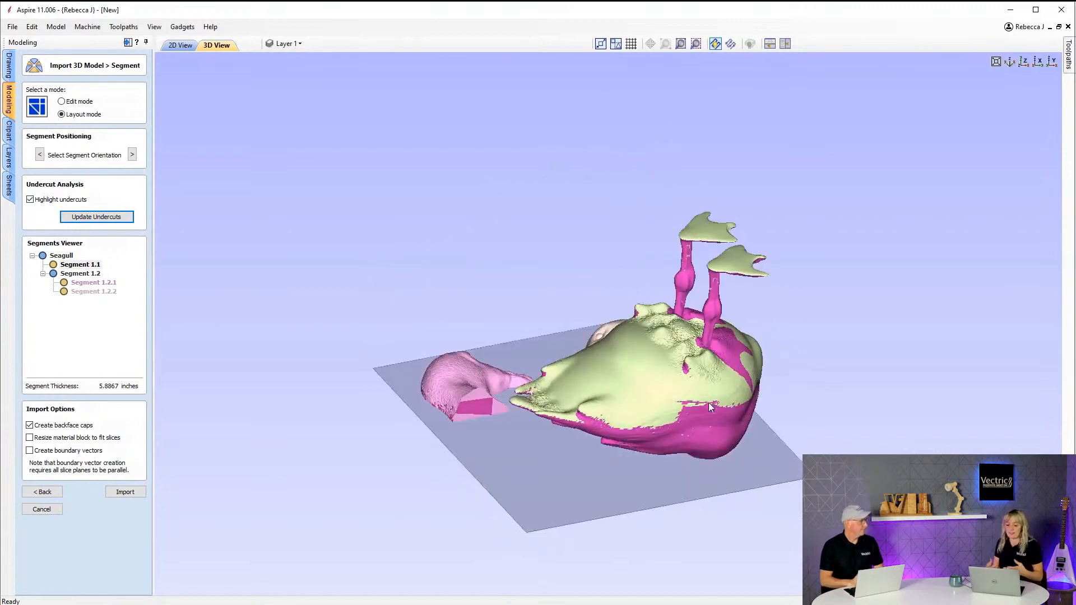
- Return to Edit mode, lower the segmenting plane to just above the feet and segment the body there
click(77, 102)
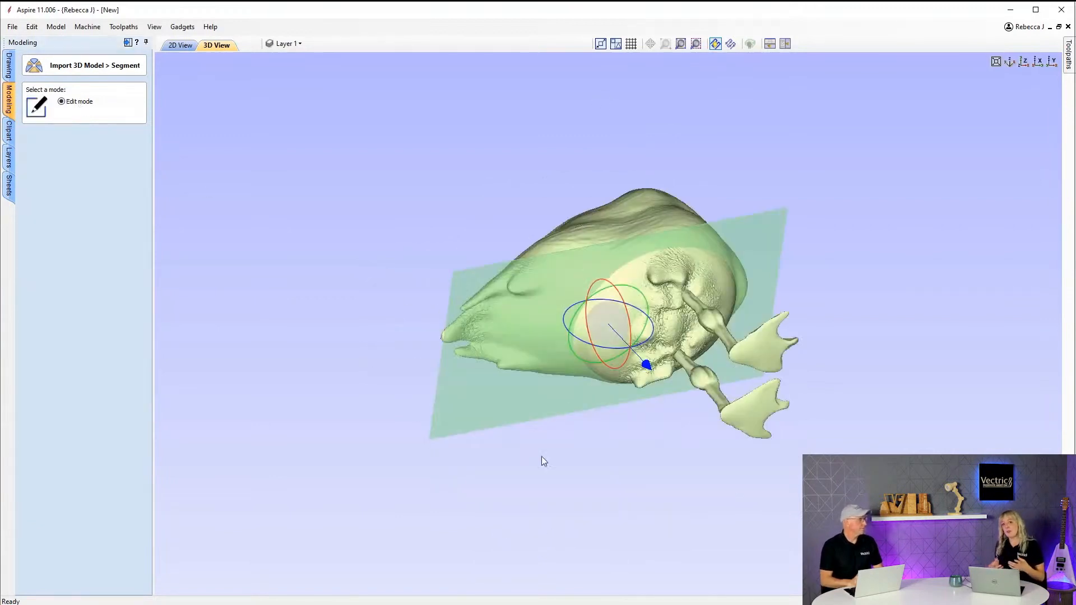
click(1023, 60)
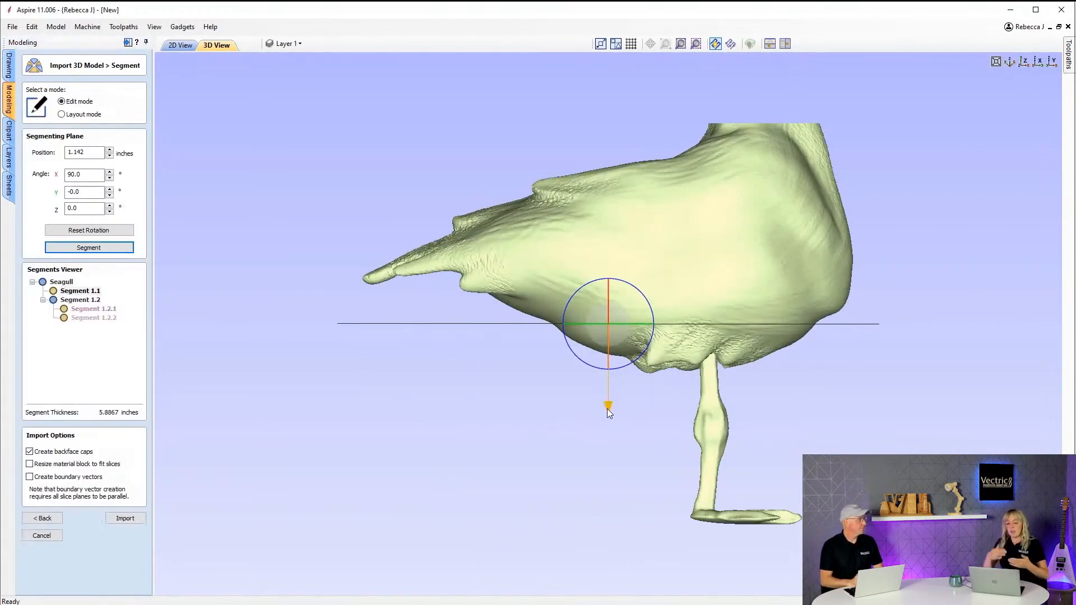
drag(607, 409, 570, 586)
click(99, 252)
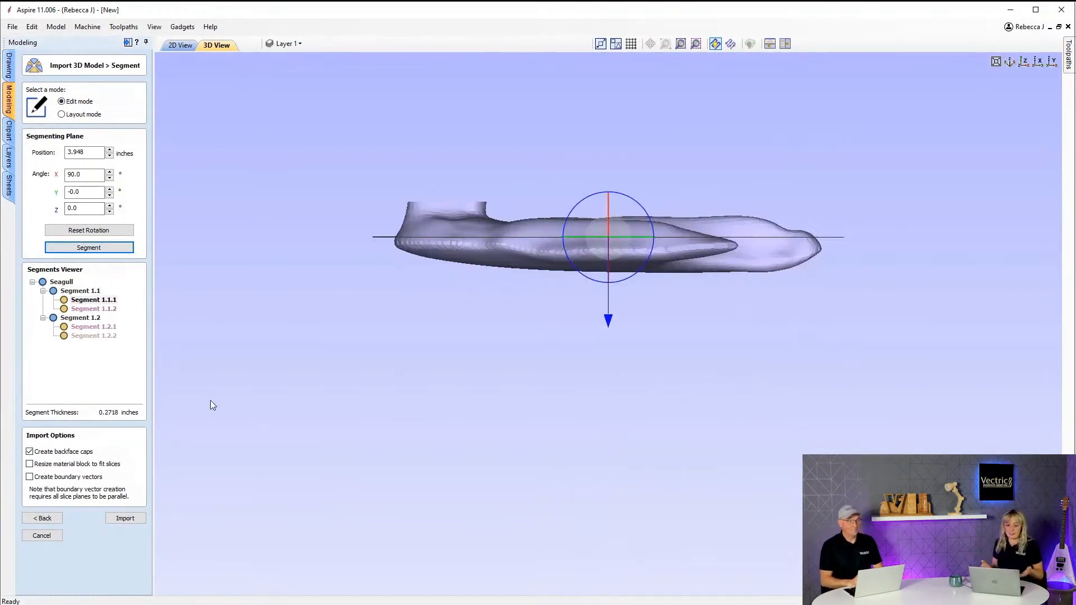
- Rename the two new segments as Feet for the lower part and Body for the upper part
right_click(98, 303)
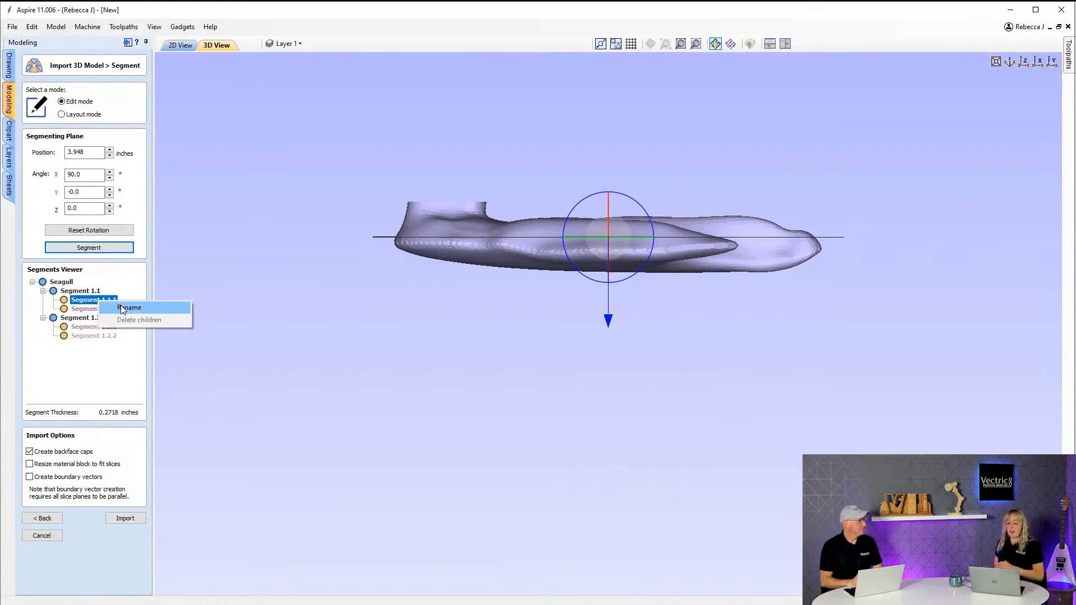
click(123, 310)
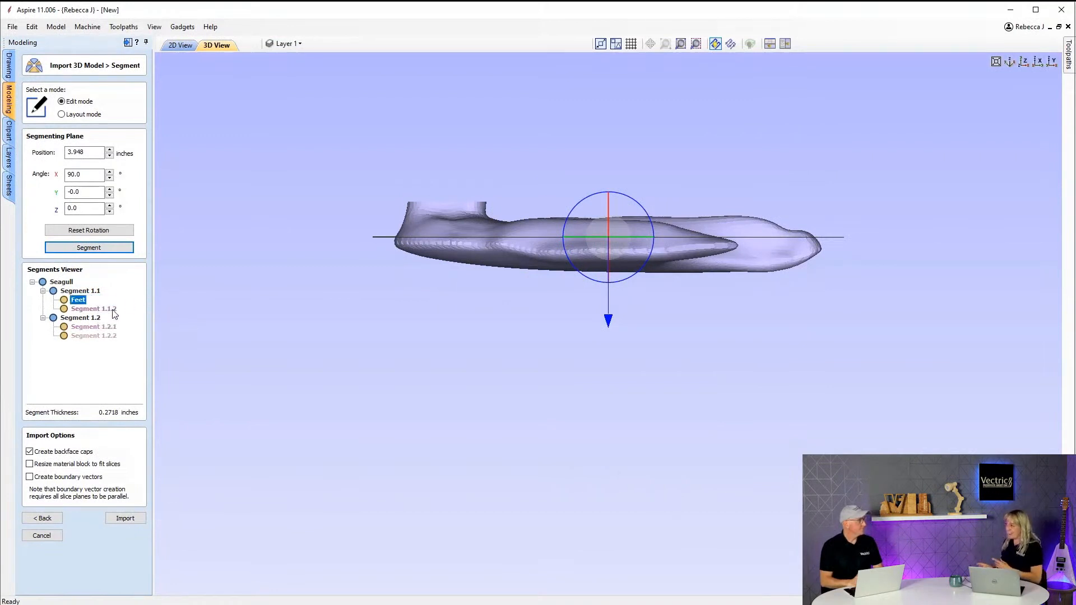
click(106, 309)
right_click(110, 309)
click(128, 317)
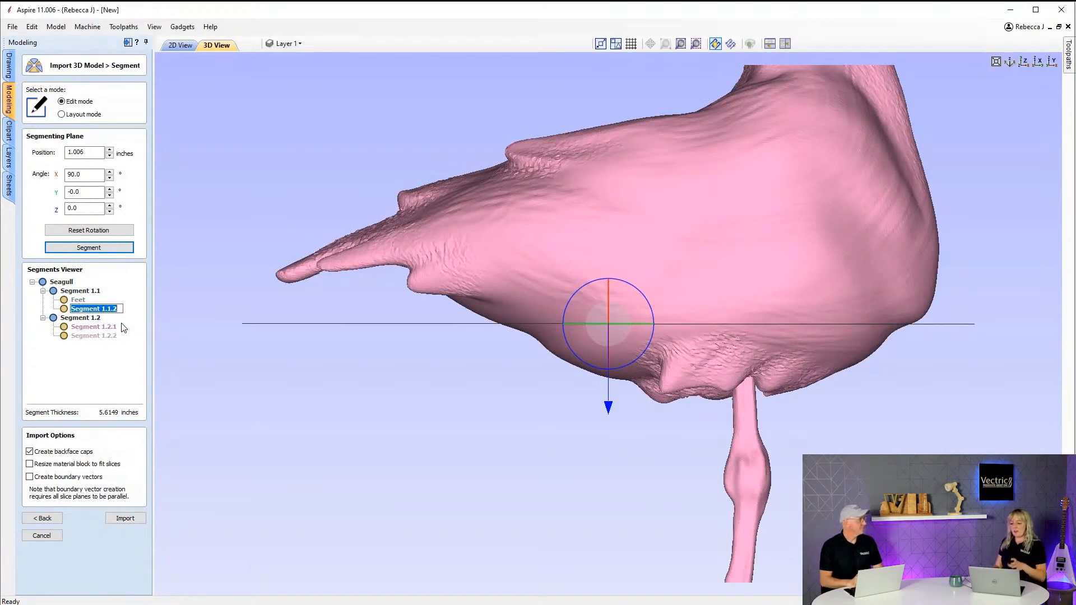
- Rename both halves of the head segment as Head
click(115, 329)
right_click(116, 328)
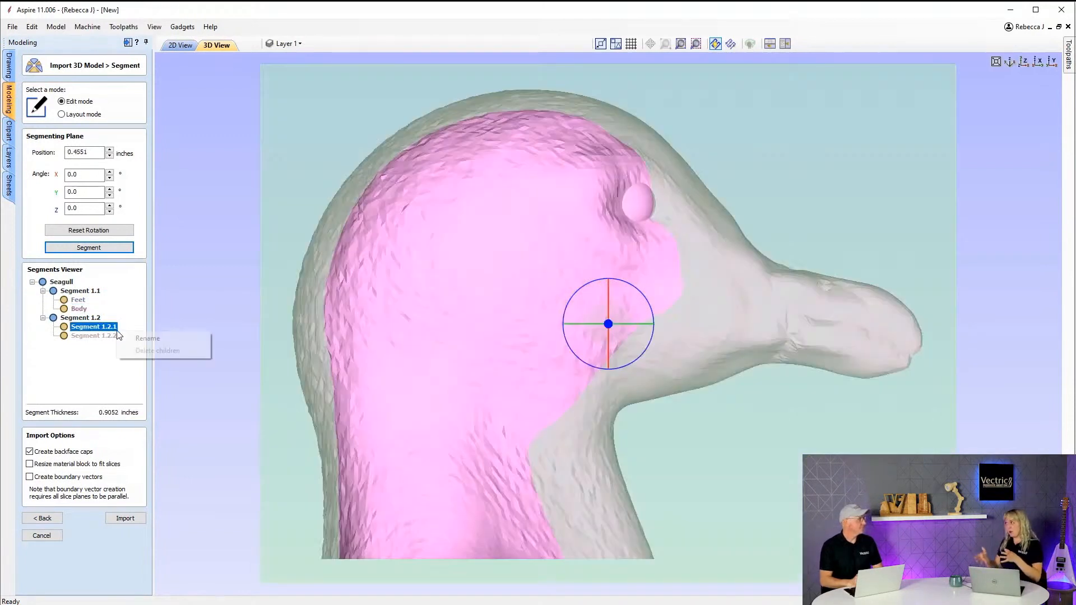
click(145, 341)
text(Head)
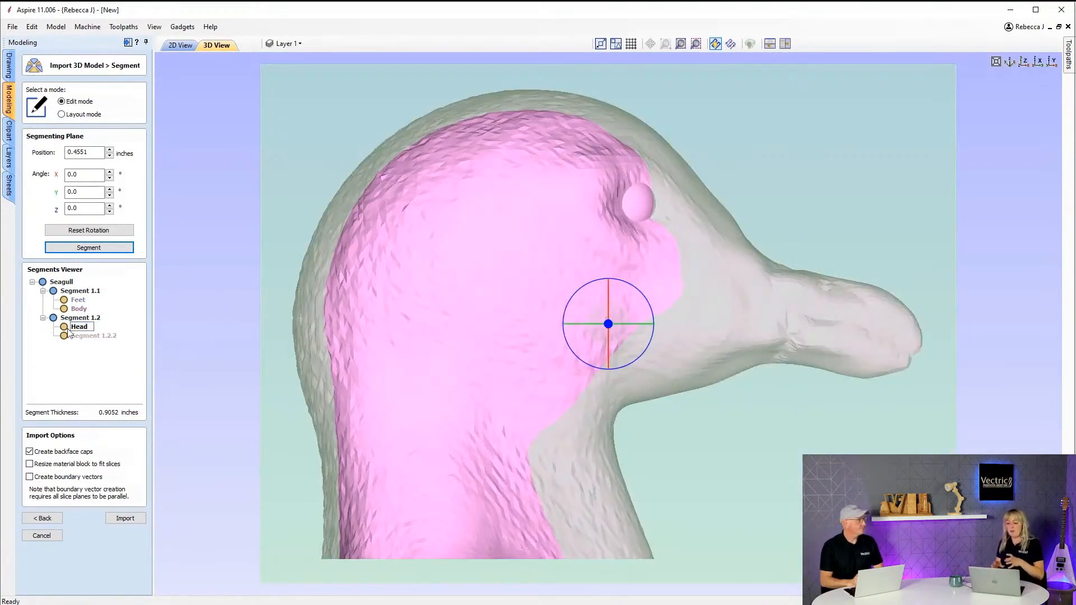
click(91, 336)
right_click(92, 338)
click(119, 346)
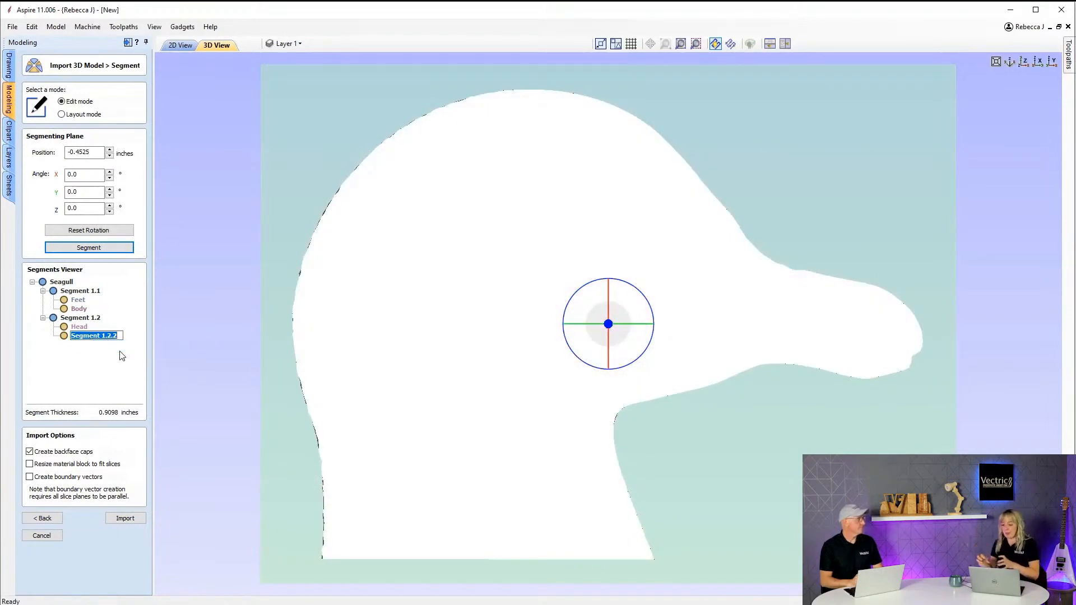
- Lay out the seagull's segments, switch the feet to their next orientation and update the undercut analysis
click(89, 326)
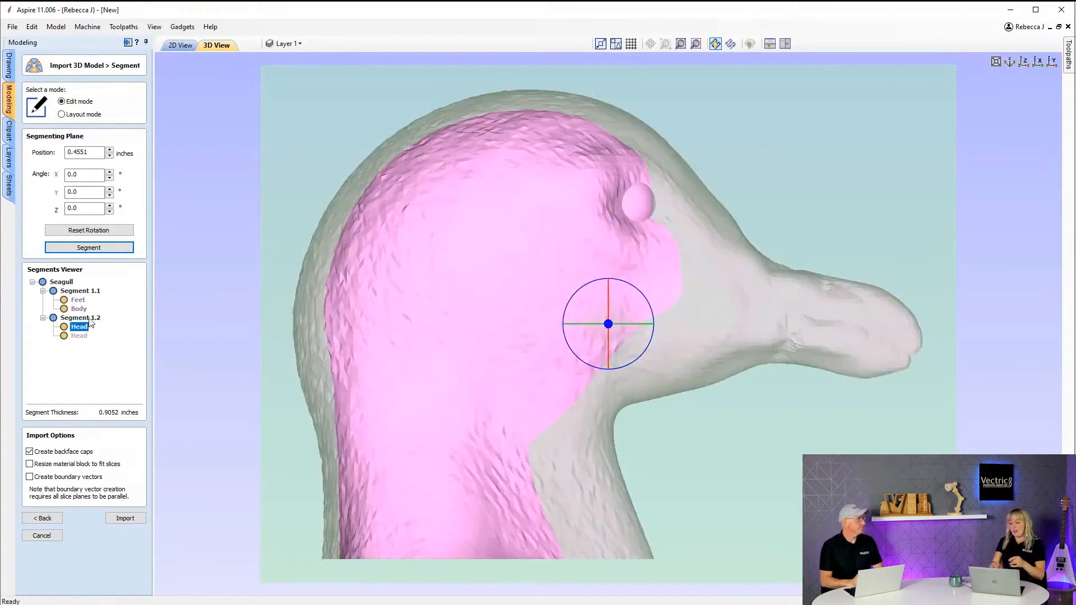
click(72, 282)
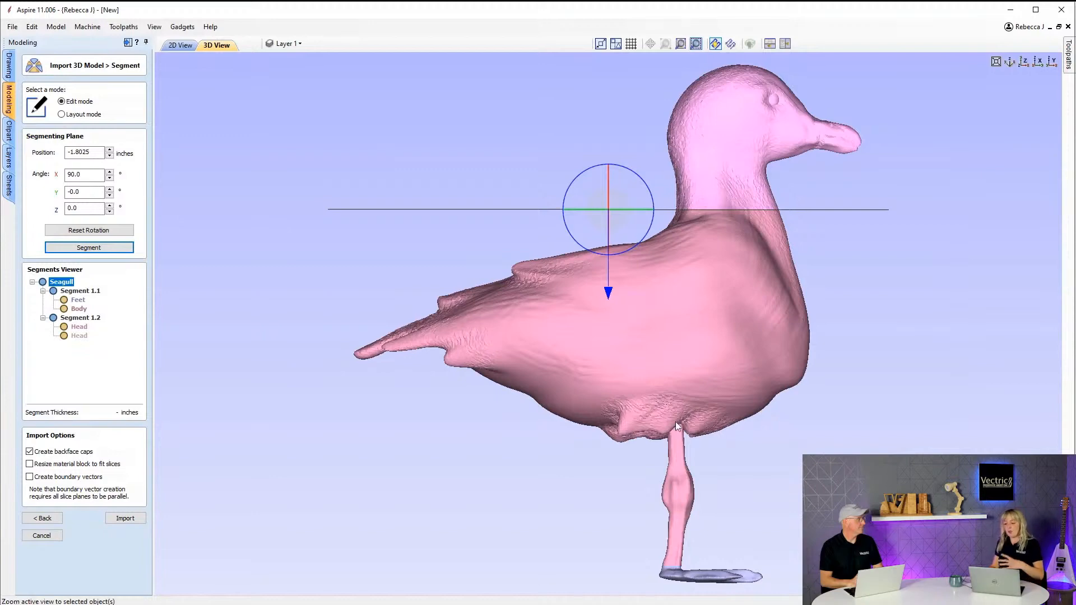
click(61, 114)
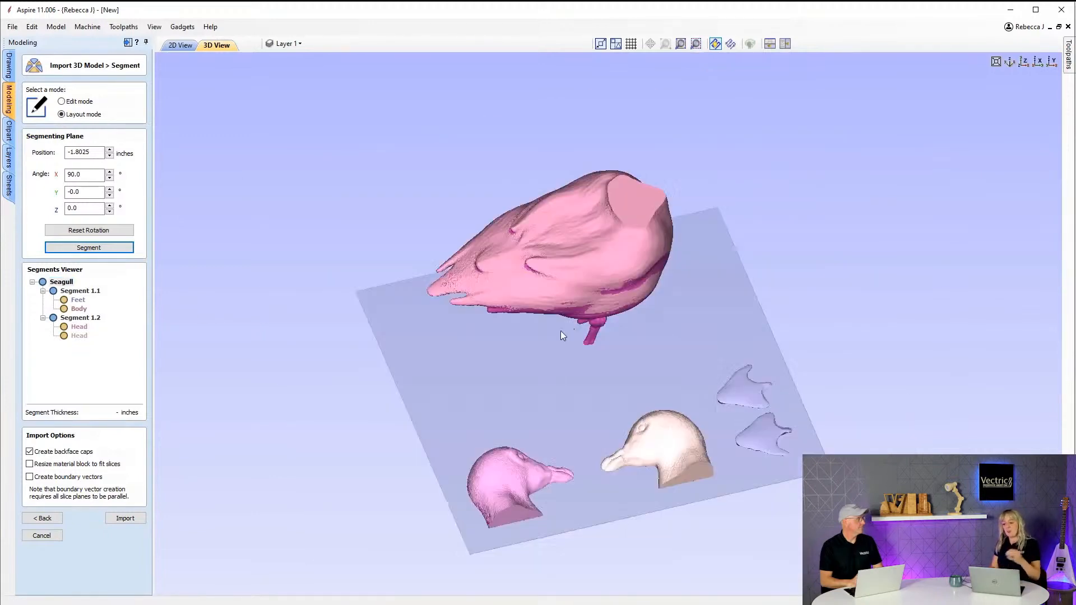
click(131, 155)
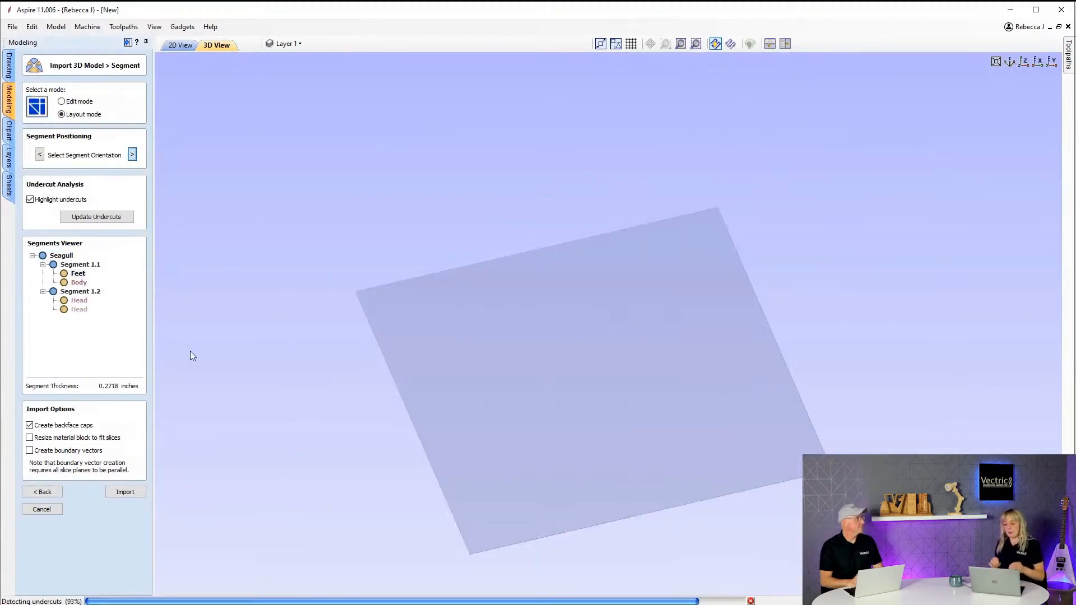
click(96, 217)
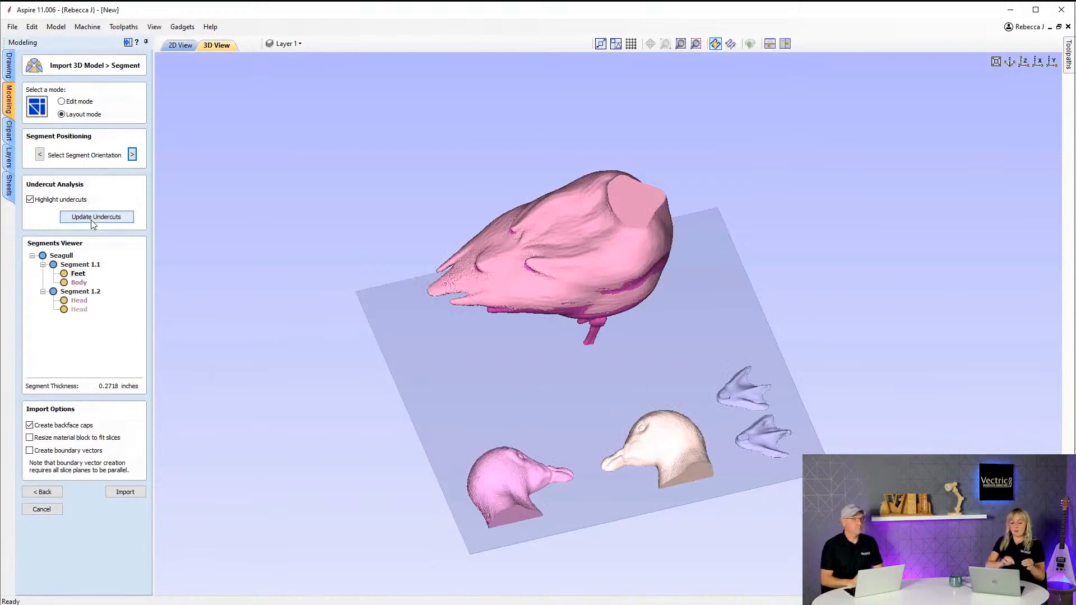
- Examine the highlighted undercuts on the body, head halves and feet from several angles
drag(775, 464, 789, 398)
drag(510, 190, 559, 241)
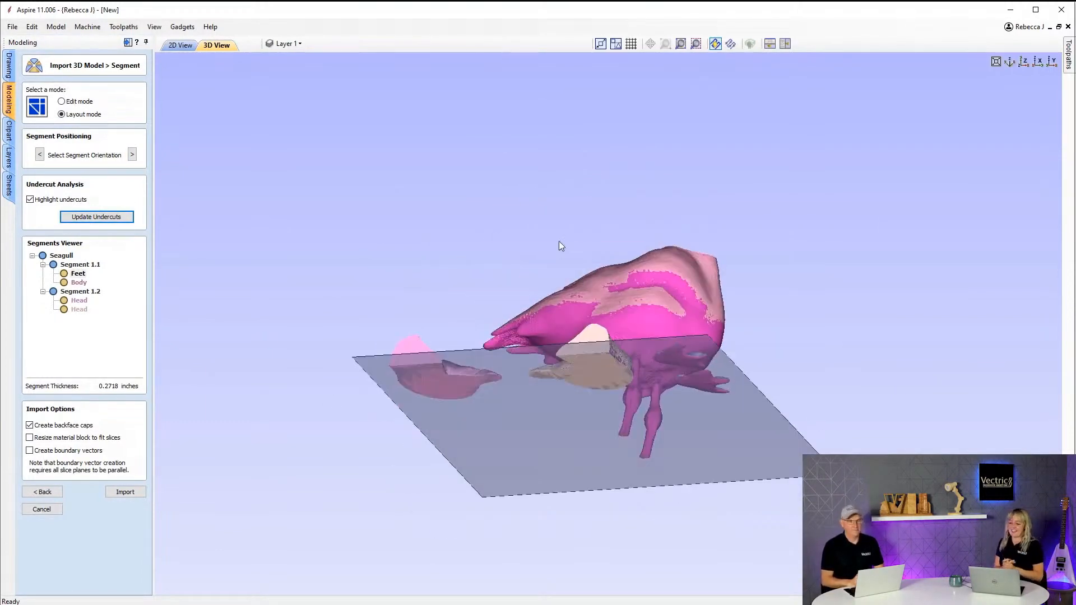
drag(539, 449, 757, 365)
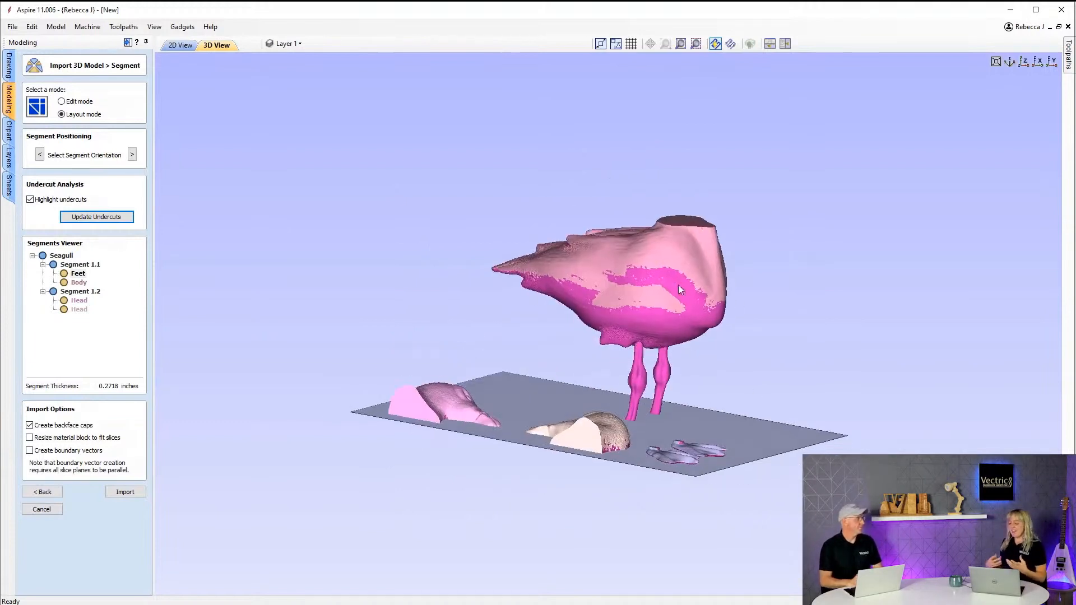
- Select the body and segment it in Edit mode where the legs meet the belly, with the plane at position 1.6883 inches
click(1022, 62)
click(501, 246)
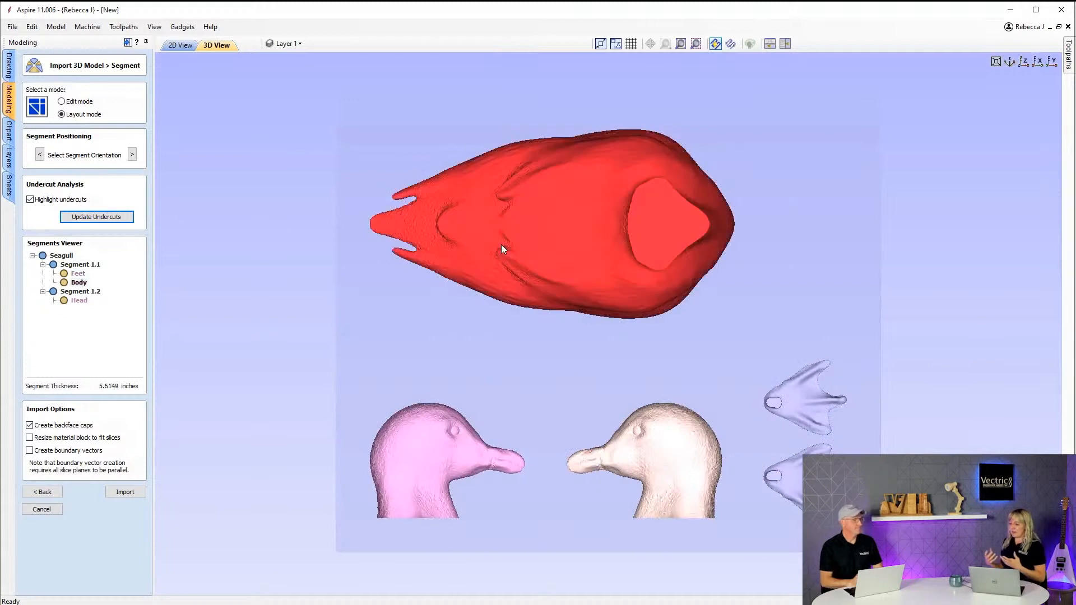
click(75, 102)
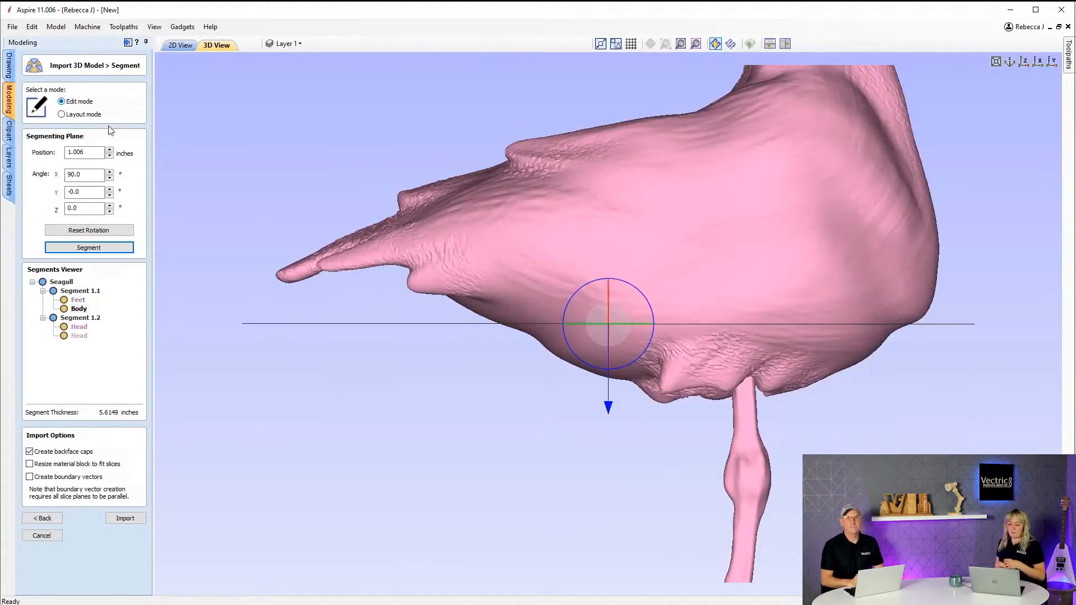
drag(609, 408, 609, 455)
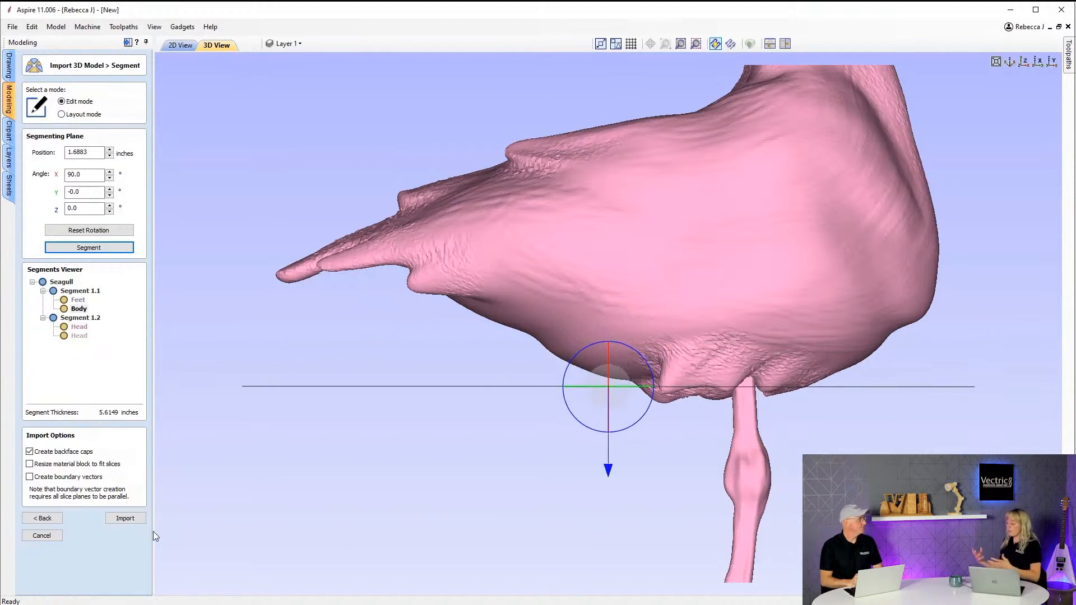
click(89, 247)
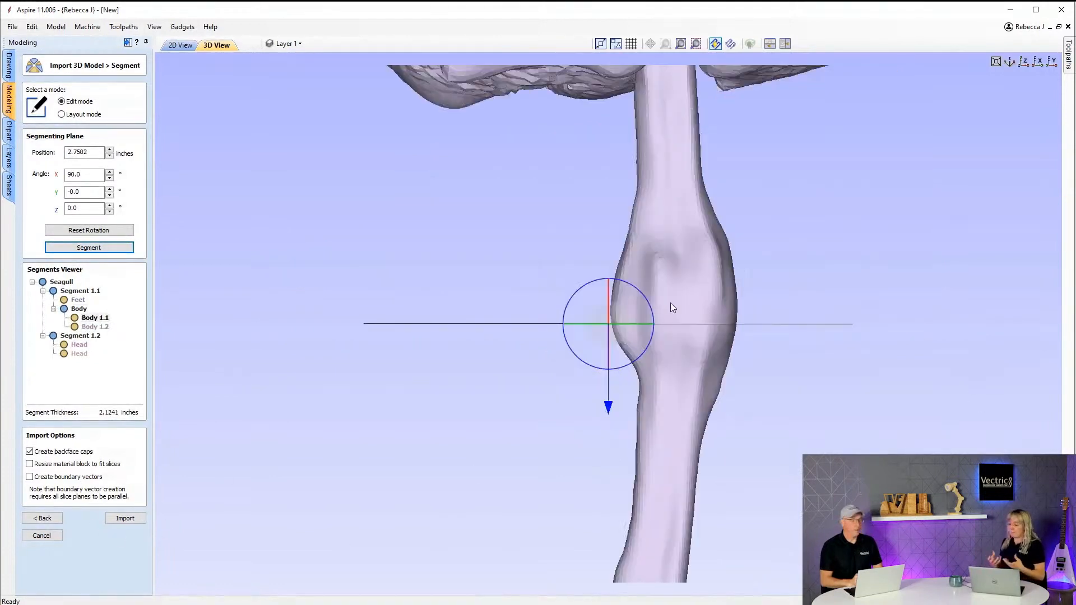
- Examine the cut-off leg segment from several angles, including the pieces of belly captured with it
scroll(671, 302, down, 5)
drag(751, 327, 694, 287)
drag(566, 316, 675, 330)
drag(532, 259, 551, 204)
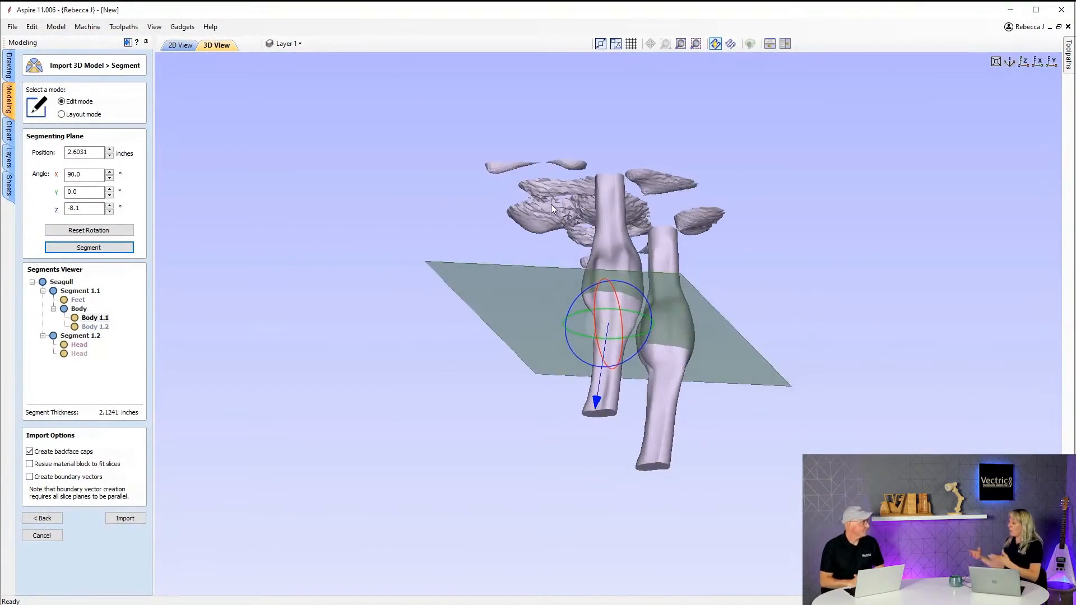
click(1025, 61)
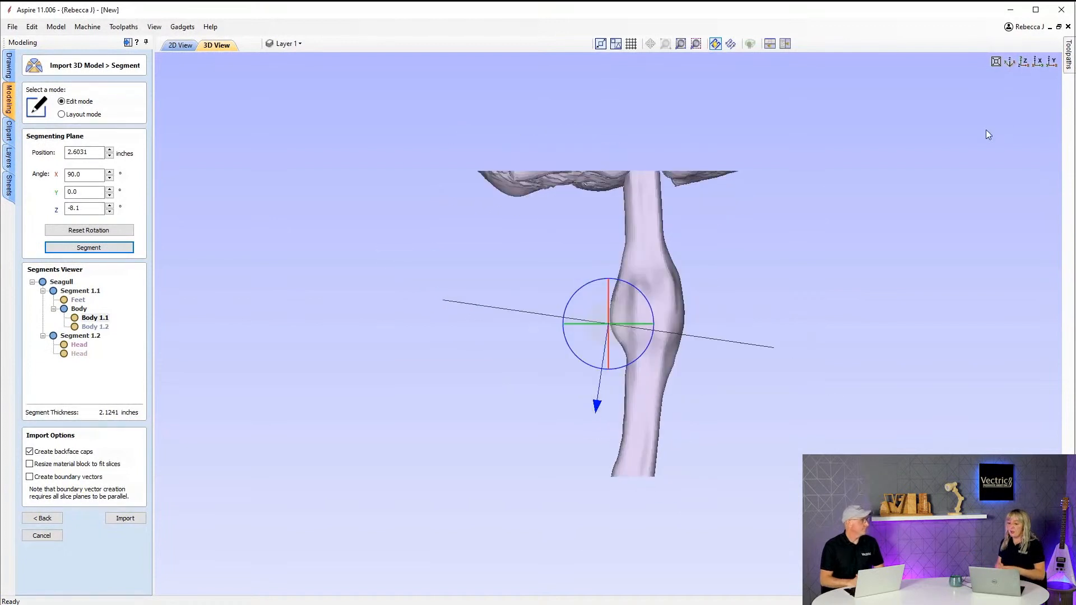
- Reset the plane's rotation, tilt it to 89.9° about X and segment the legs just below the belly at 1.8887 inches
click(80, 234)
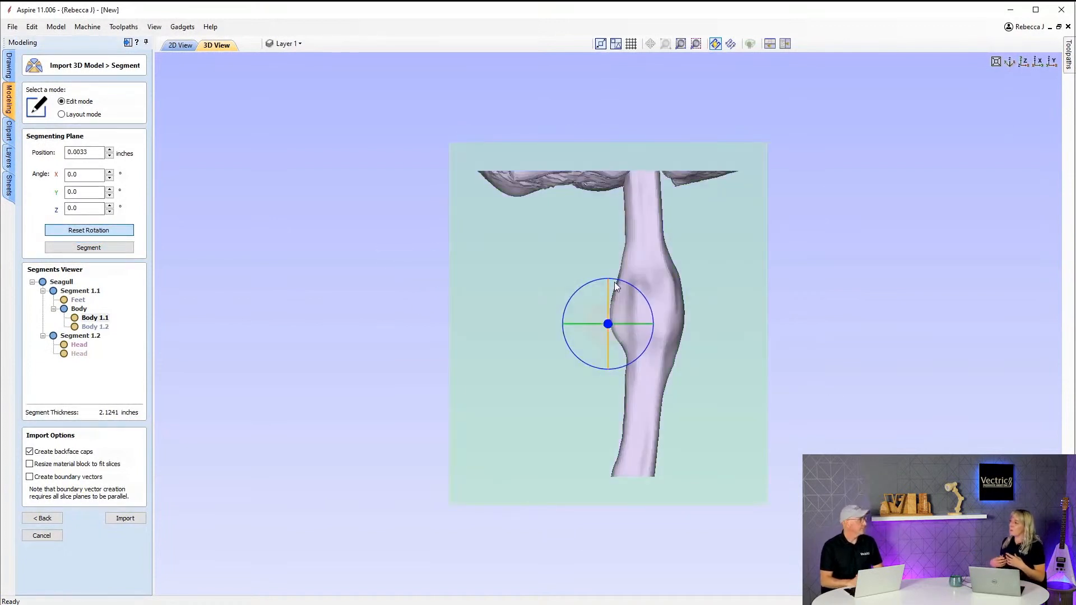
drag(607, 284, 601, 564)
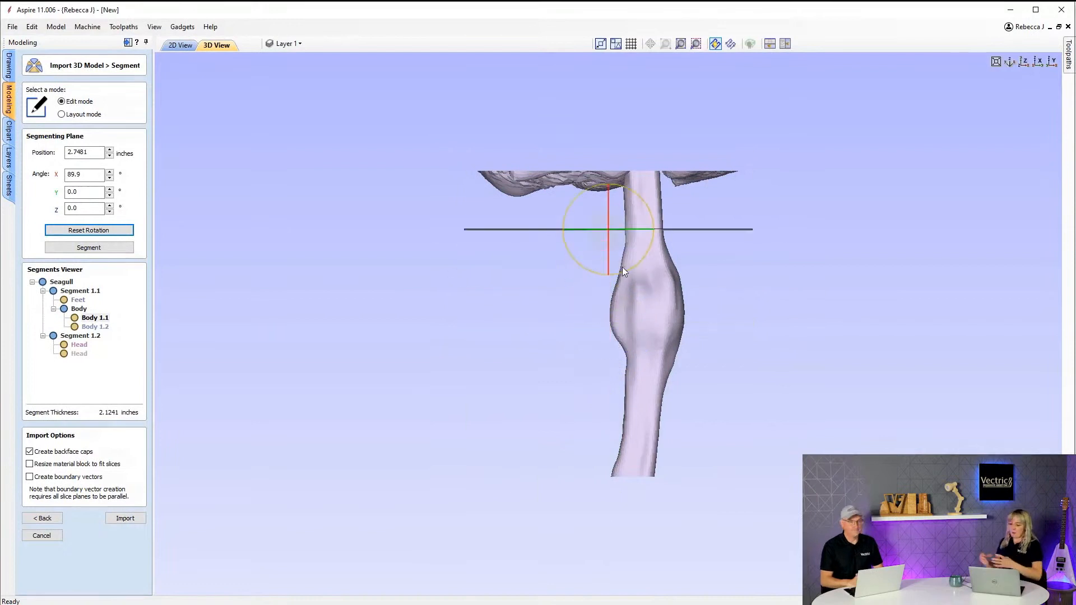
drag(624, 234, 625, 231)
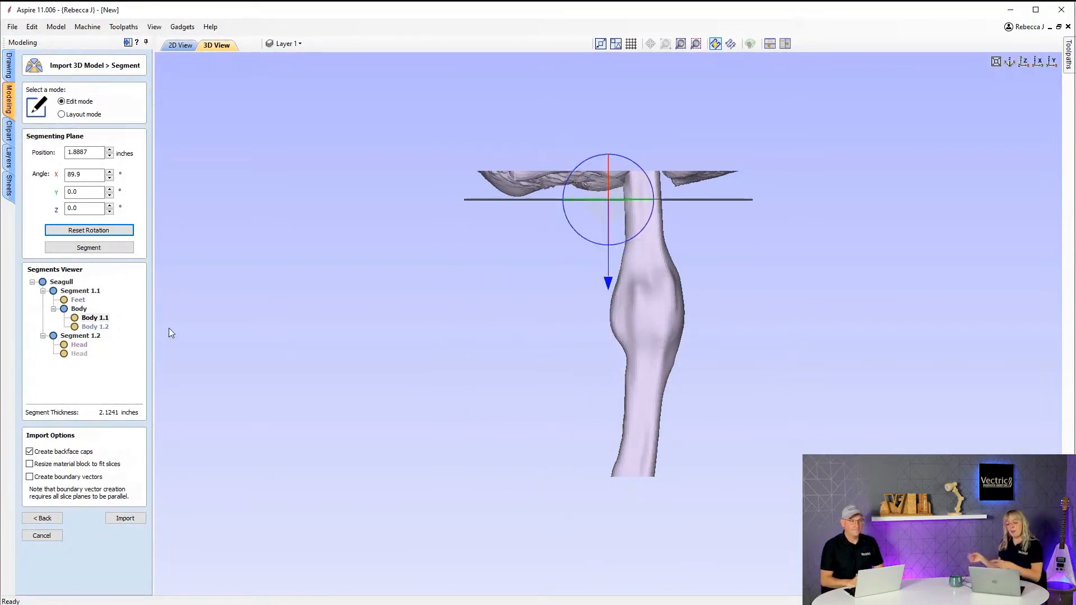
click(99, 248)
click(112, 336)
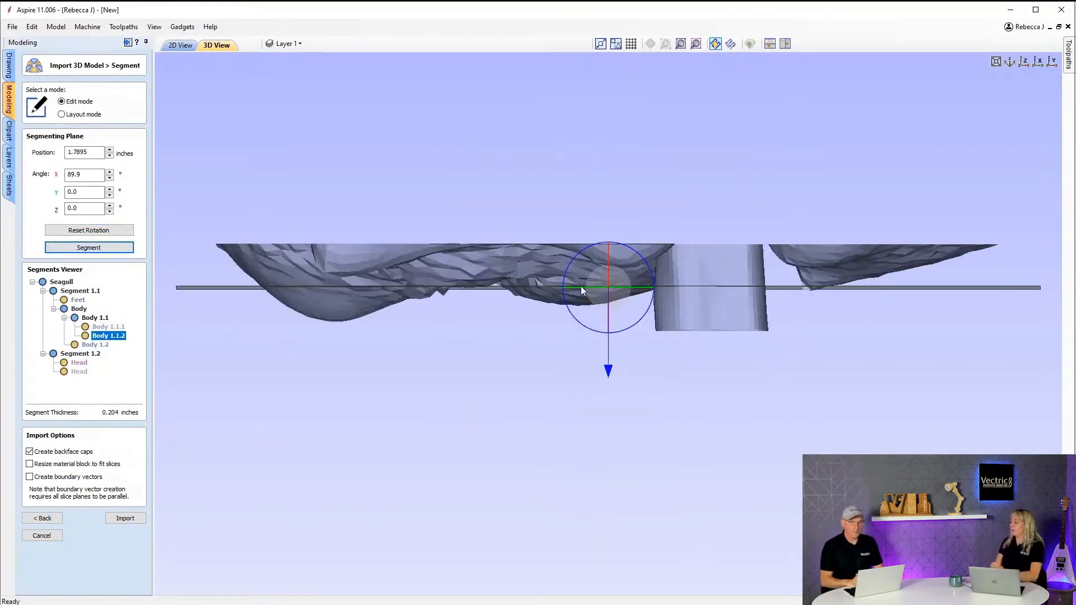
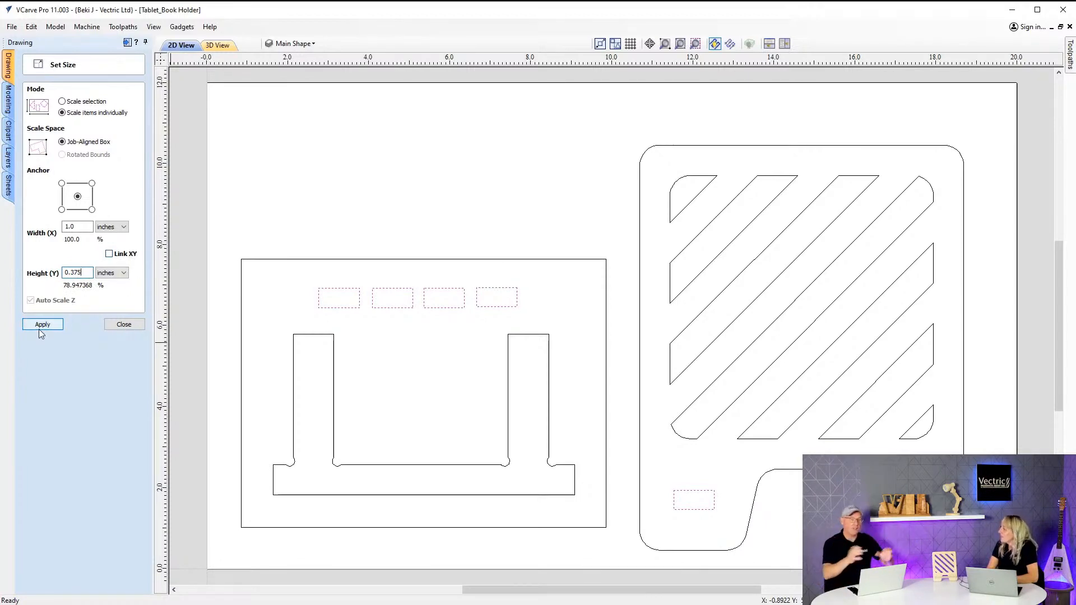
- Switch to VCarve Pro and scale the five selected rectangles individually to a height of 0.375 inches
click(55, 325)
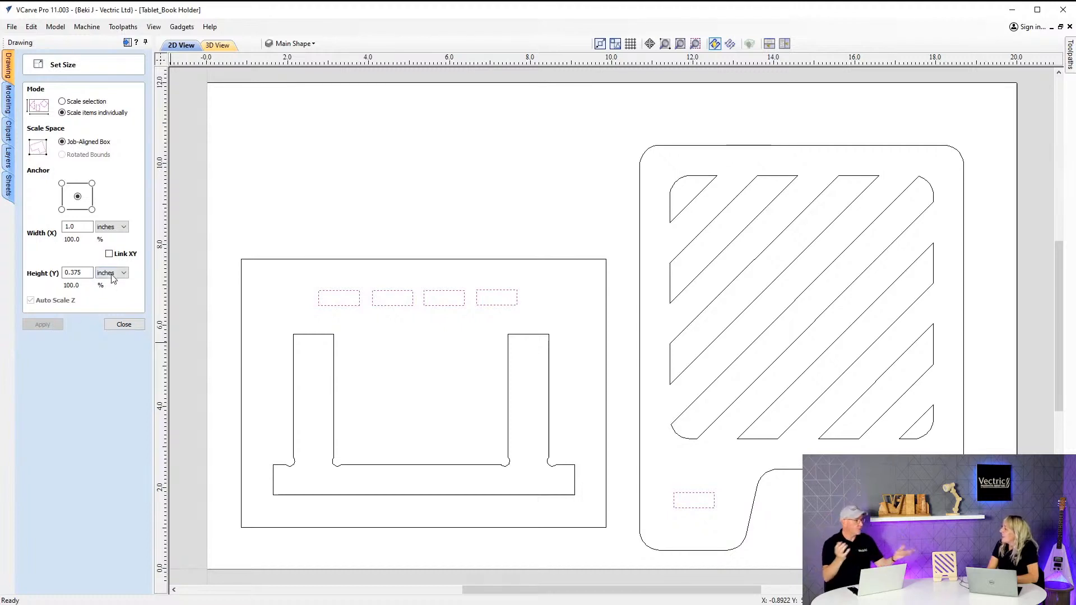
click(117, 230)
click(111, 245)
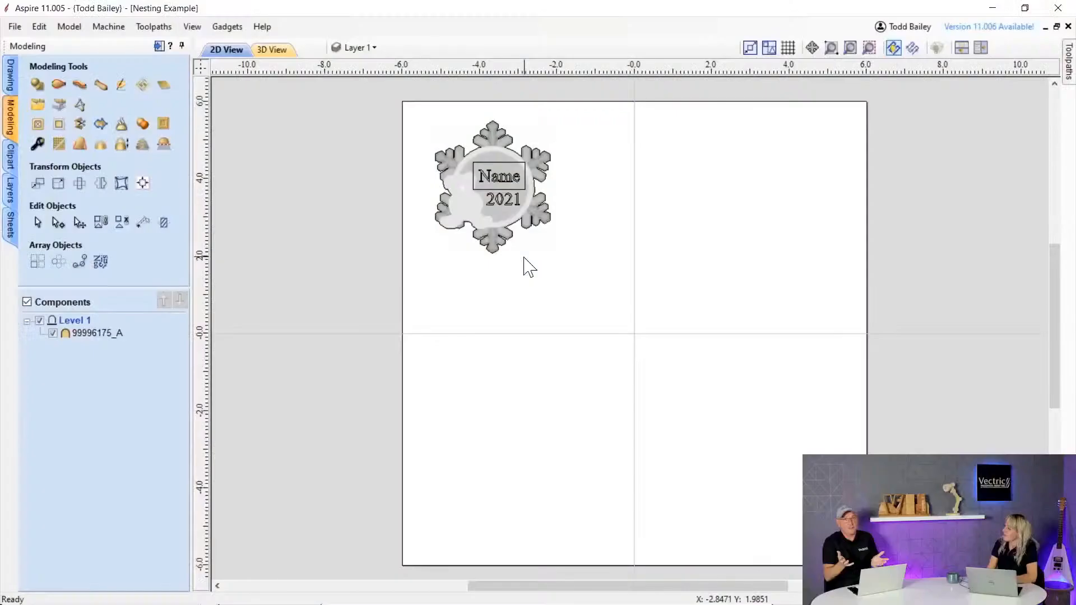
- Switch to Aspire, set up nesting of 9 copies of the snowflake ornament with its text, and check the custom sheet selection
drag(391, 103, 577, 298)
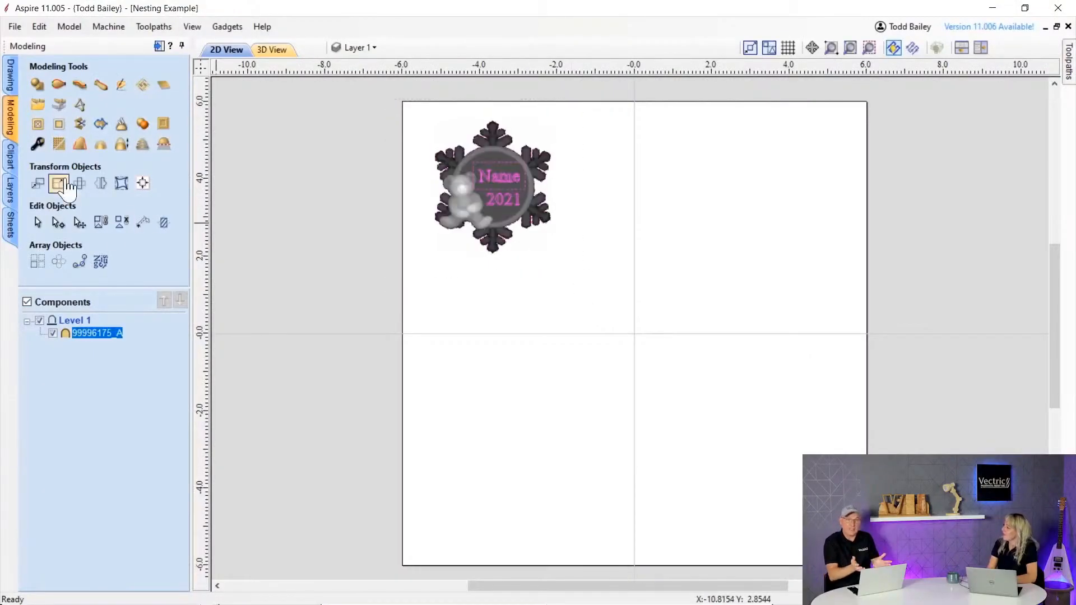
click(102, 262)
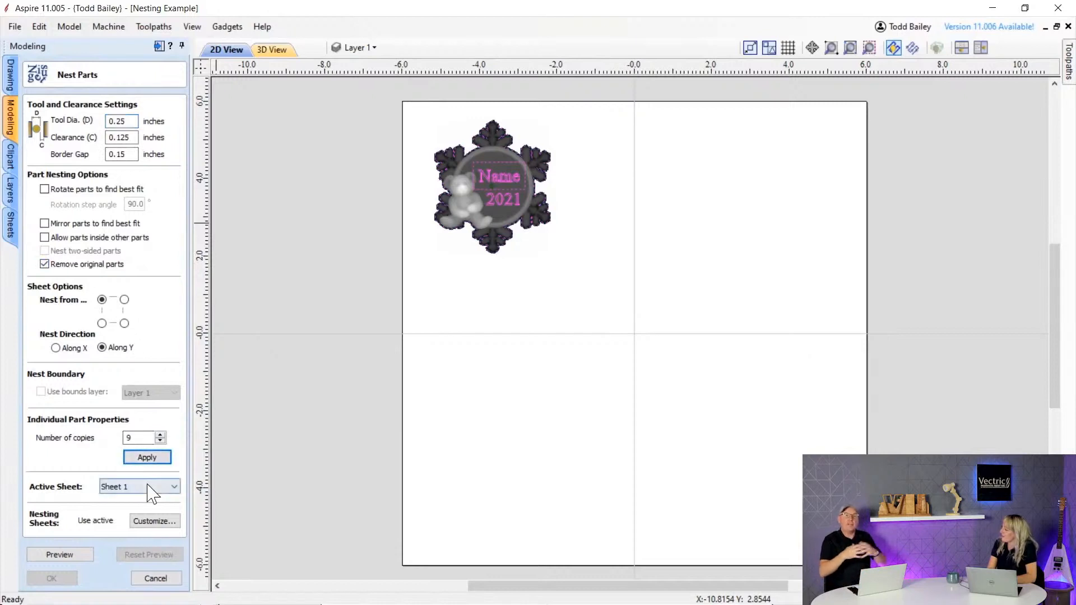
click(161, 520)
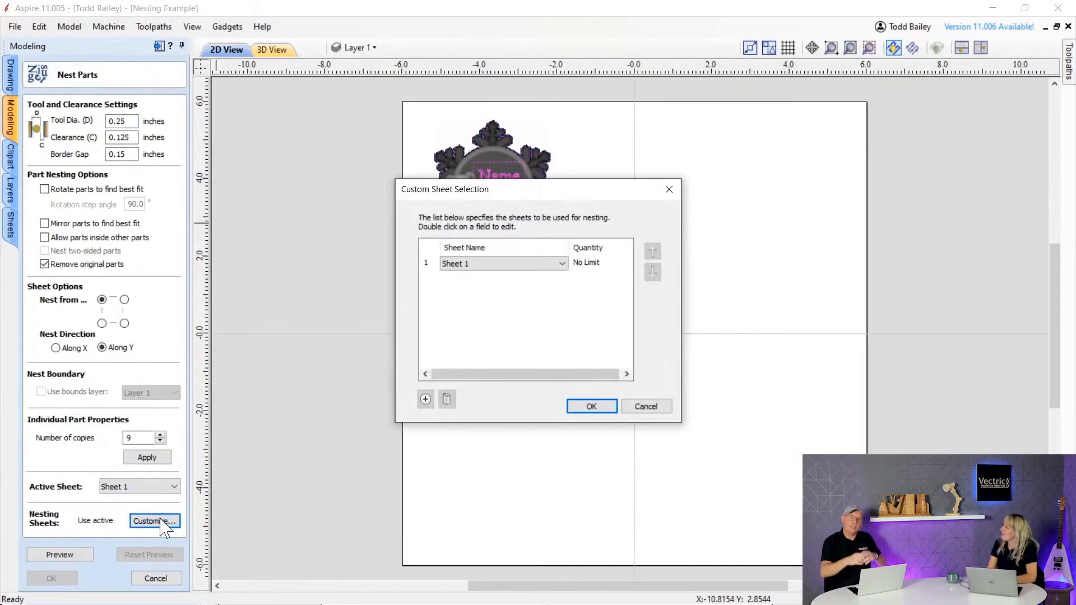
click(646, 406)
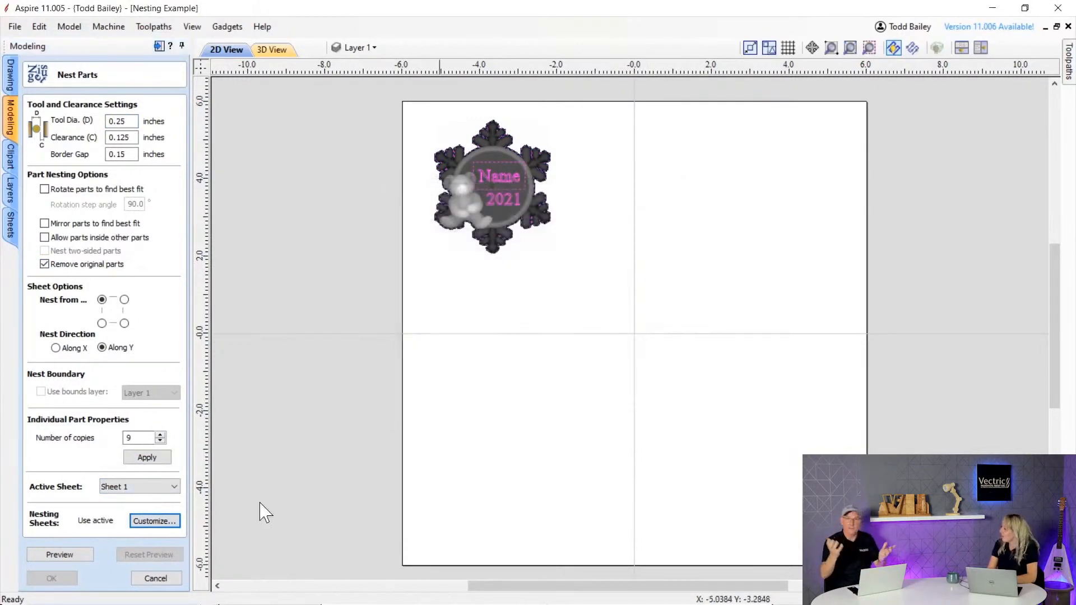
- Preview the nested ornaments and inspect their arrangement across all the sheets
click(50, 557)
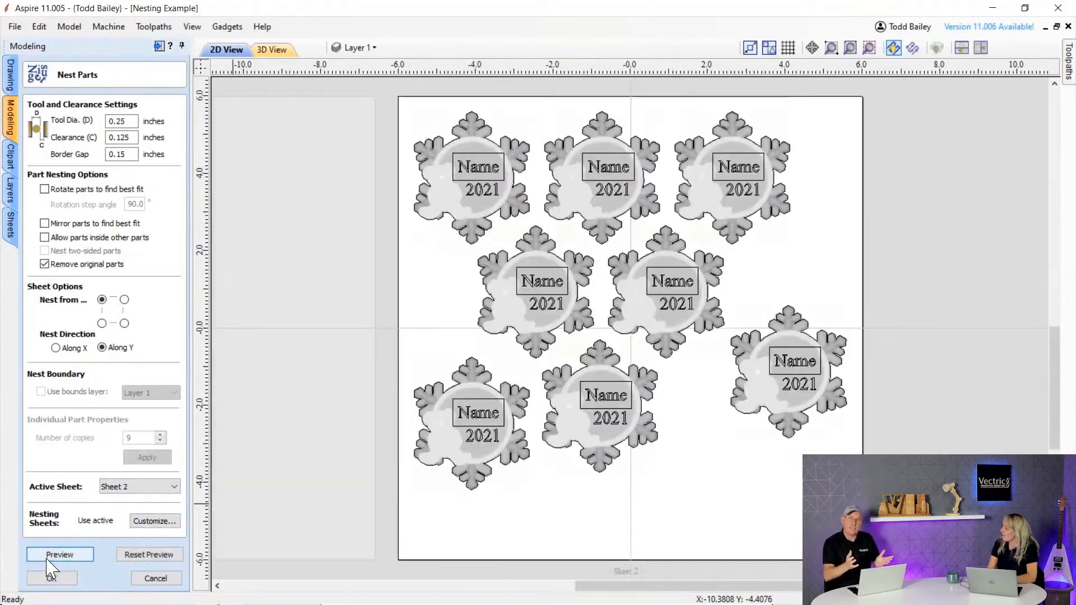
scroll(306, 435, down, 4)
drag(572, 586, 505, 586)
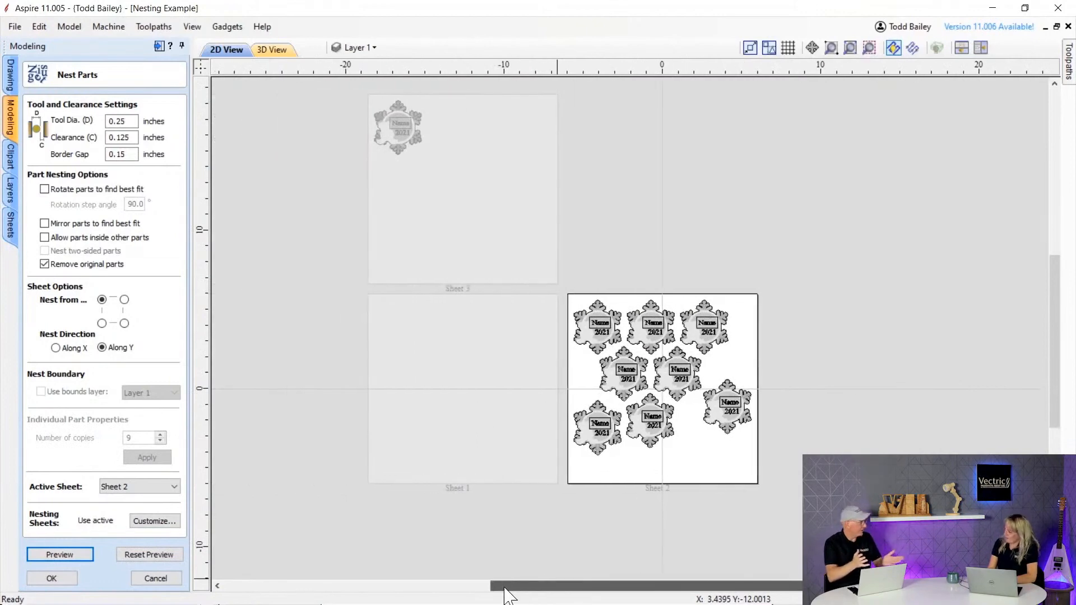
- Accept the nested layout and replace the placeholder name on Sheet 2's lower-left ornament with a person's first name
click(51, 579)
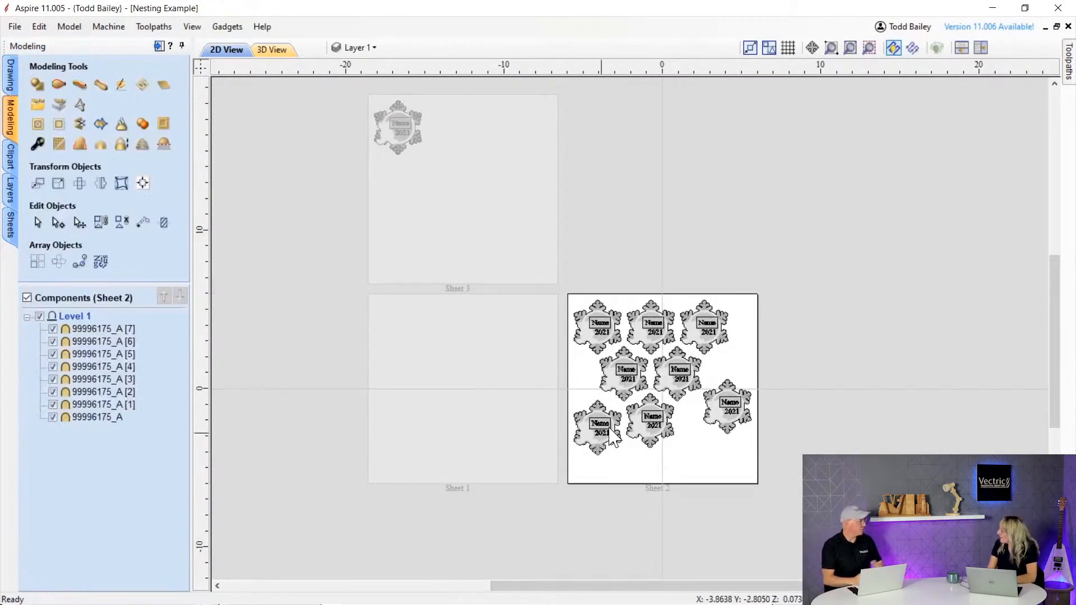
scroll(610, 437, up, 5)
click(600, 423)
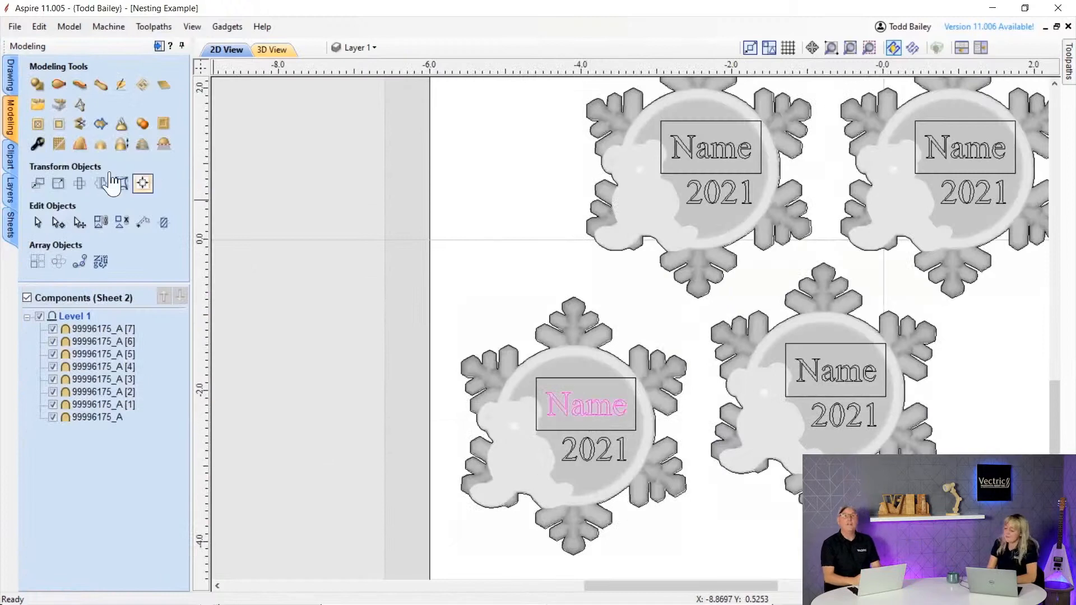
click(10, 79)
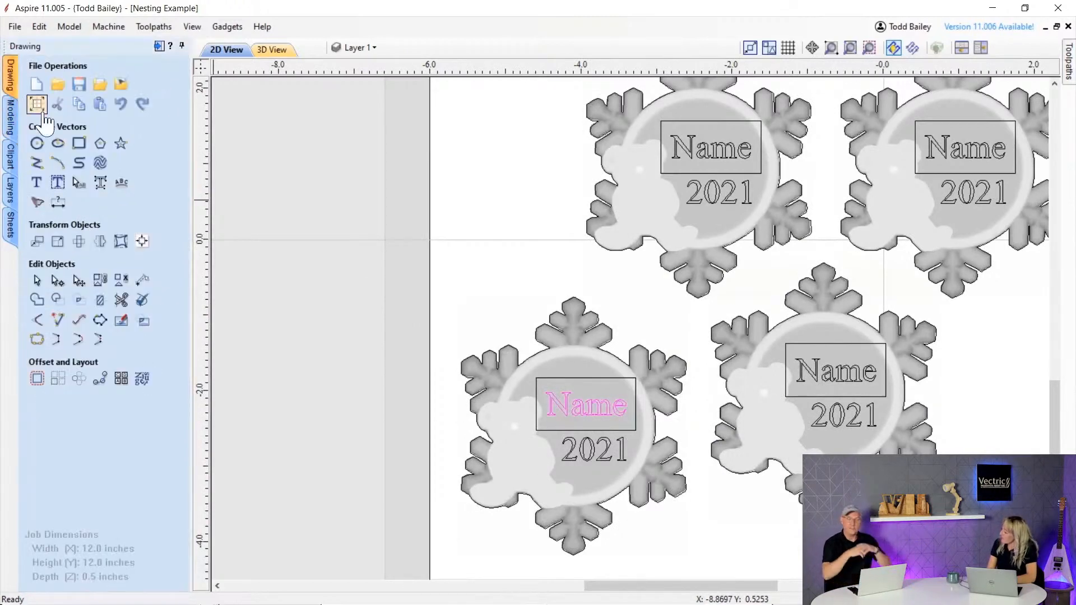
click(35, 187)
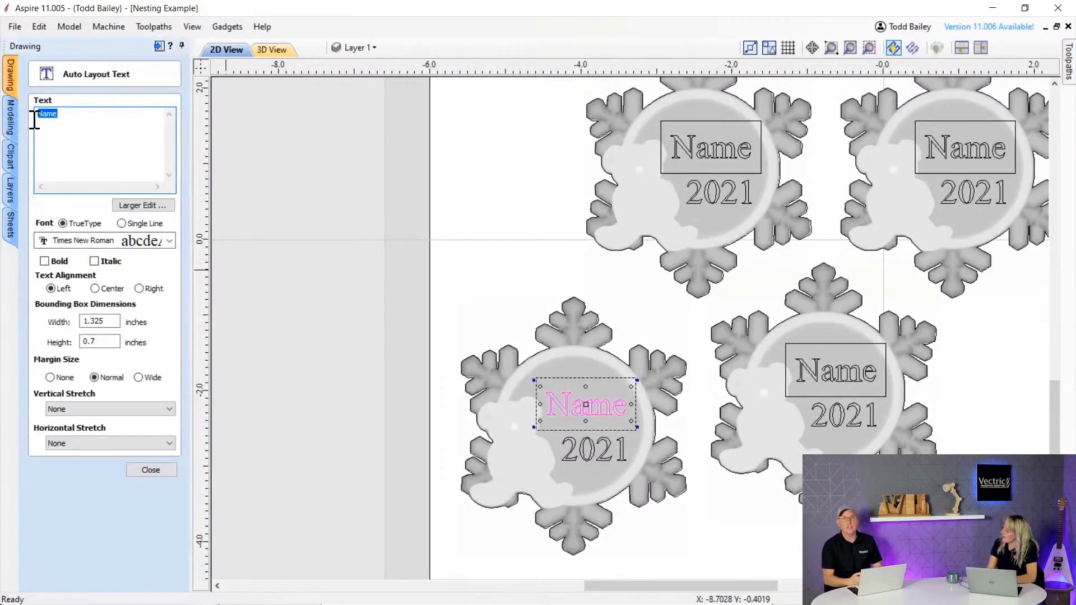
text(Rebecca)
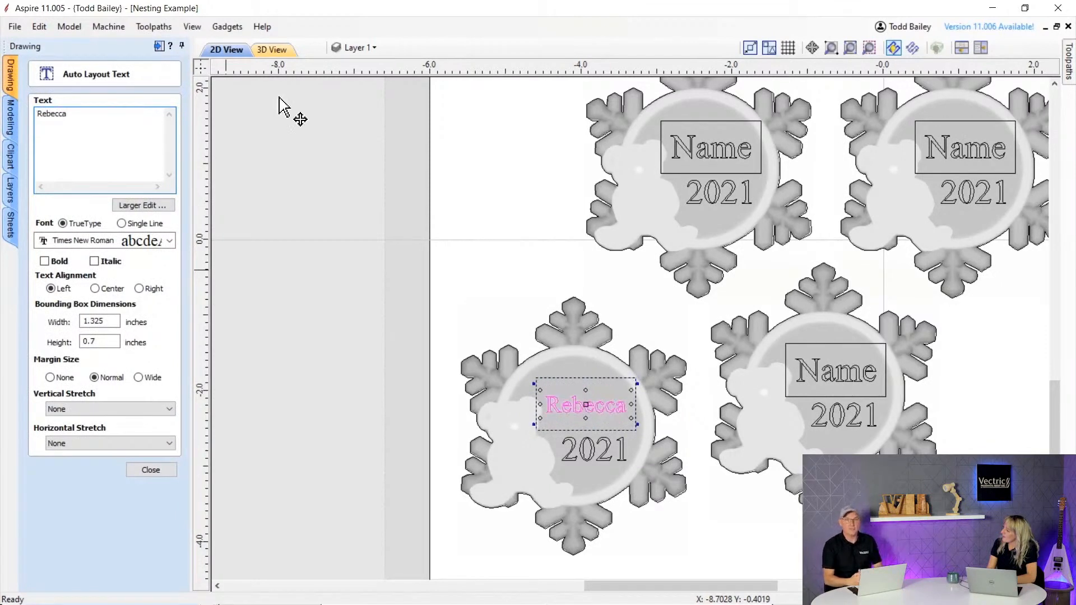
- Replace the placeholder name on the neighbouring ornament in the lower row with another first name and finish the text editing
click(832, 371)
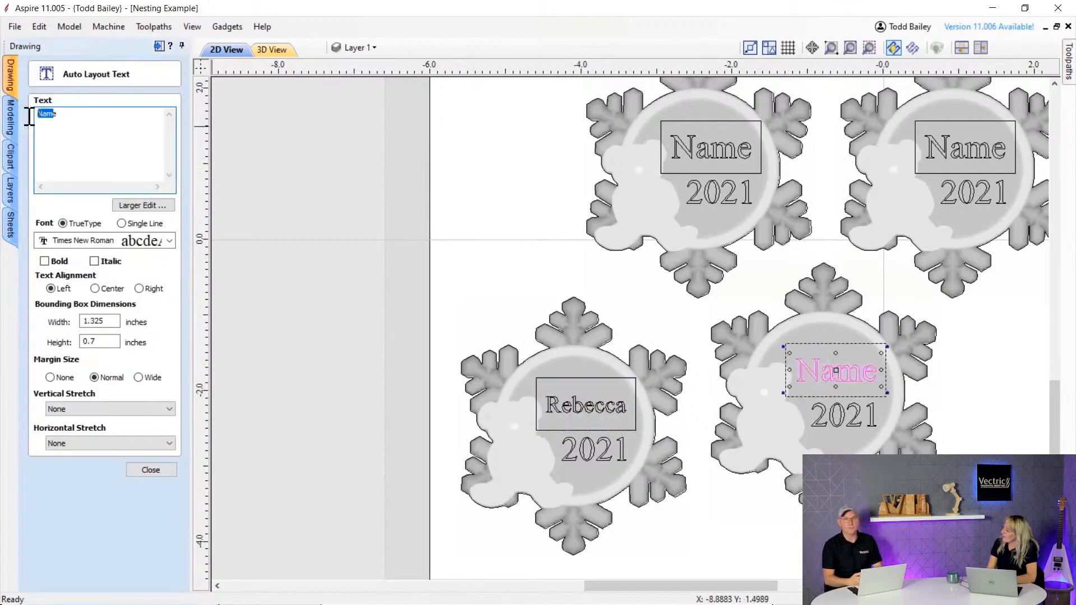
text(Todd)
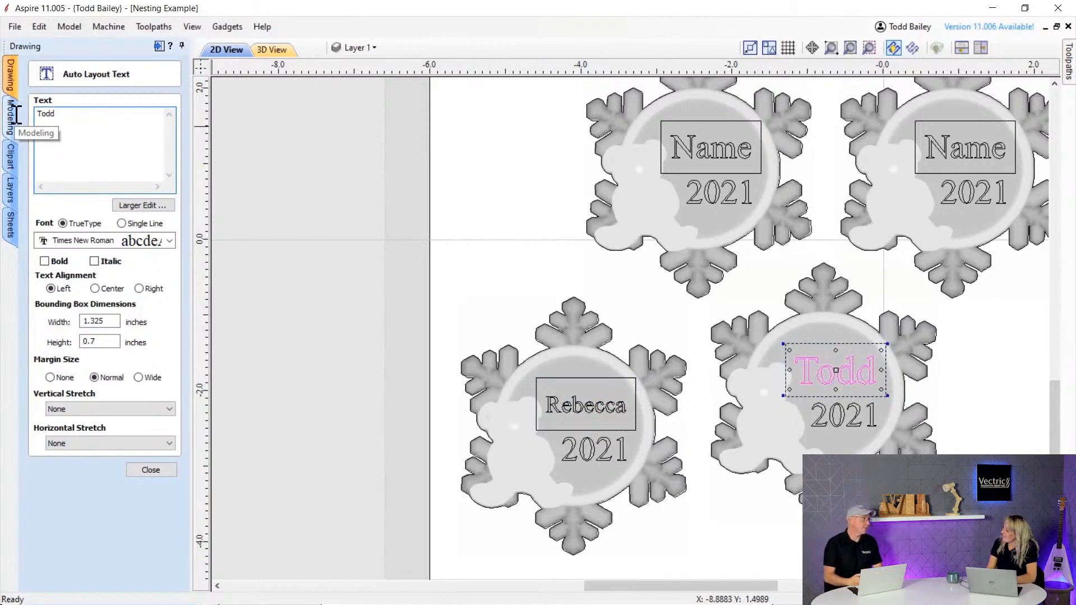
click(143, 471)
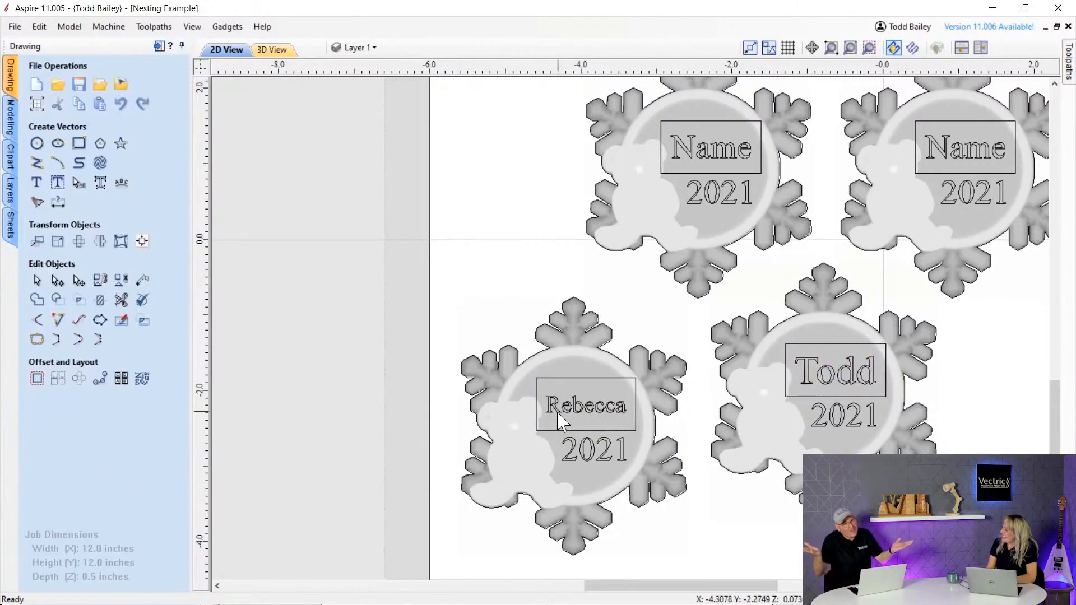
scroll(561, 422, down, 8)
scroll(419, 200, up, 2)
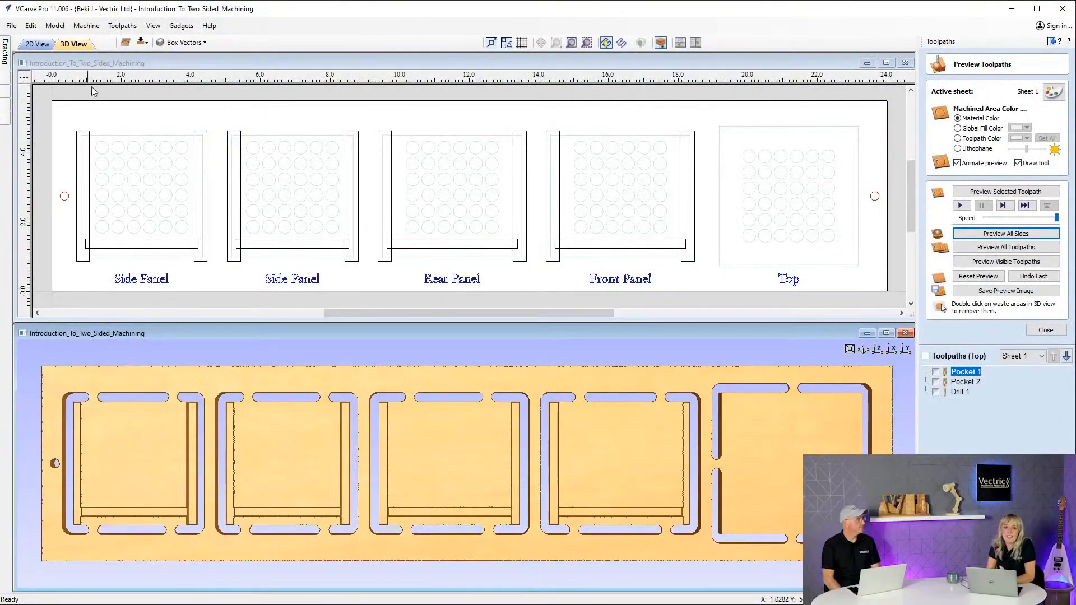
- Switch to VCarve Pro, compare the two-sided box job's top and bottom machining, and swap its sides
click(143, 43)
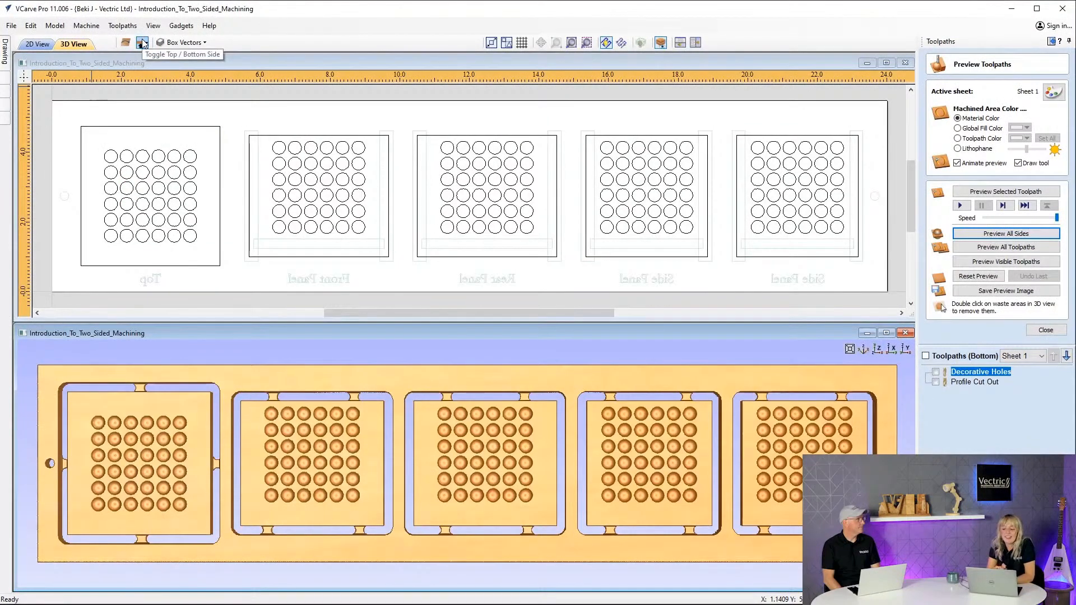
click(143, 43)
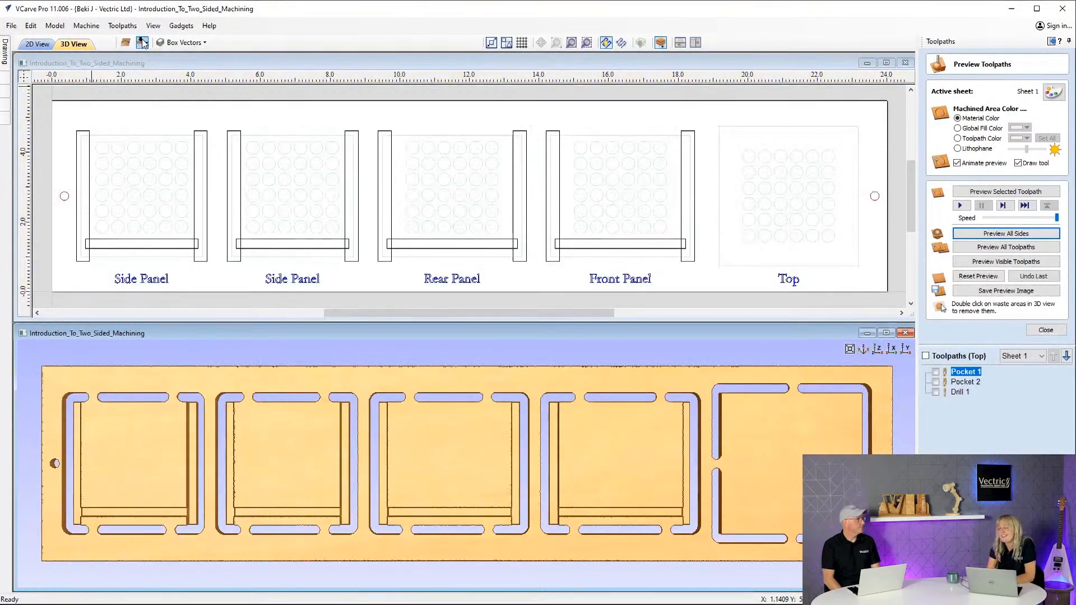
click(31, 26)
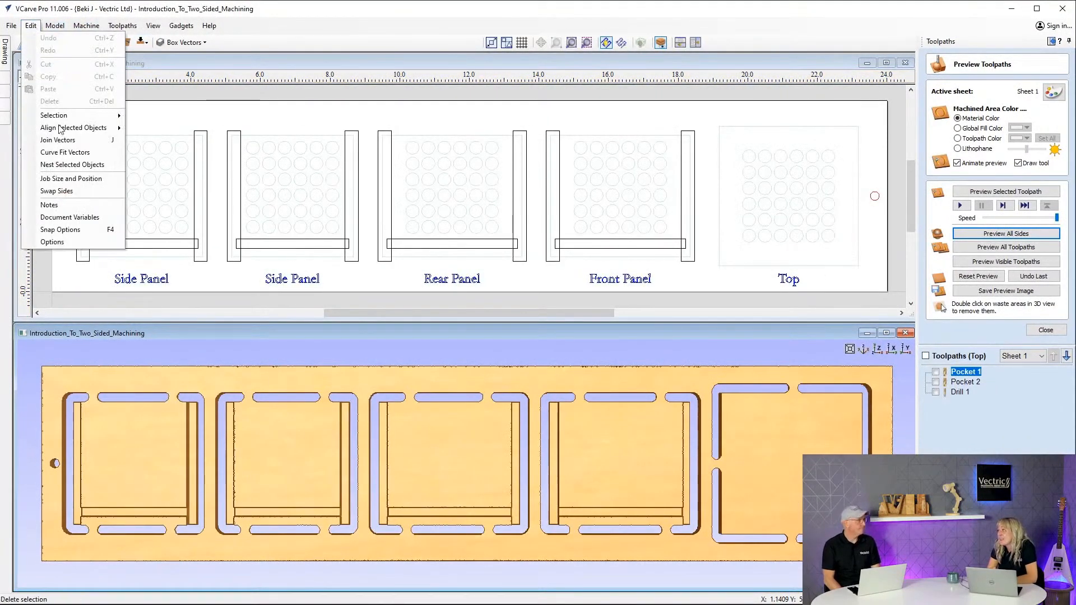
click(84, 191)
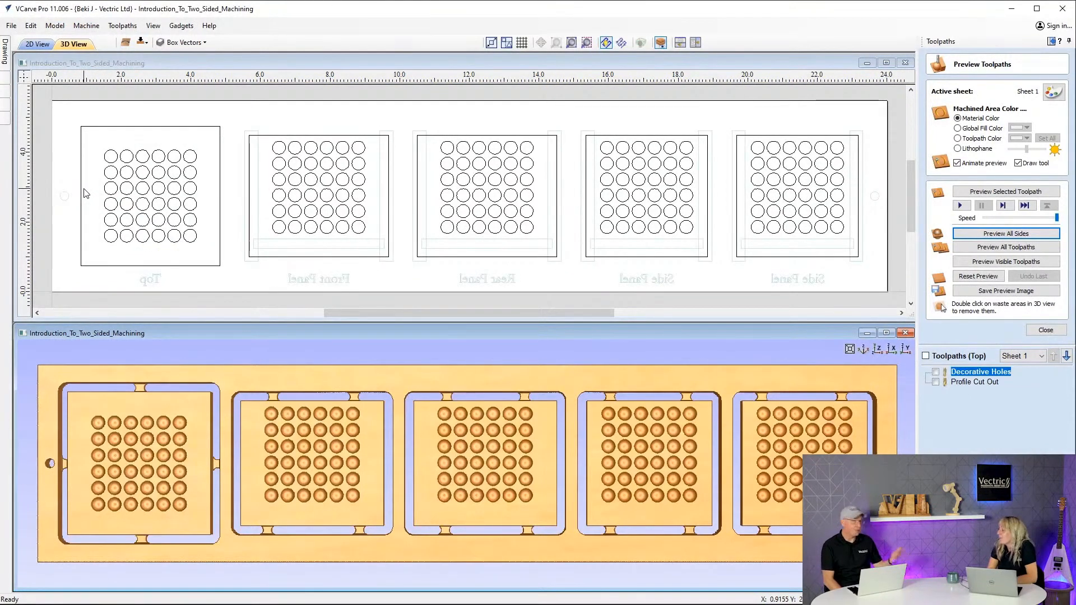
click(143, 43)
click(143, 43)
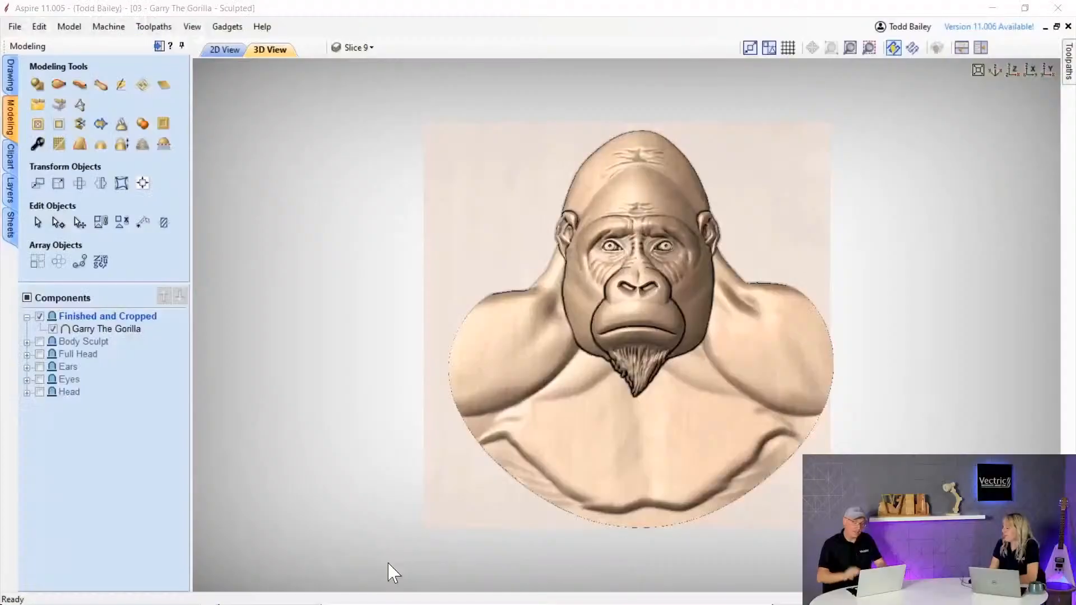
- Switch to the Garry The Gorilla model in Aspire and set up Slice Model with a slice thickness of 15 mm
drag(434, 547, 893, 168)
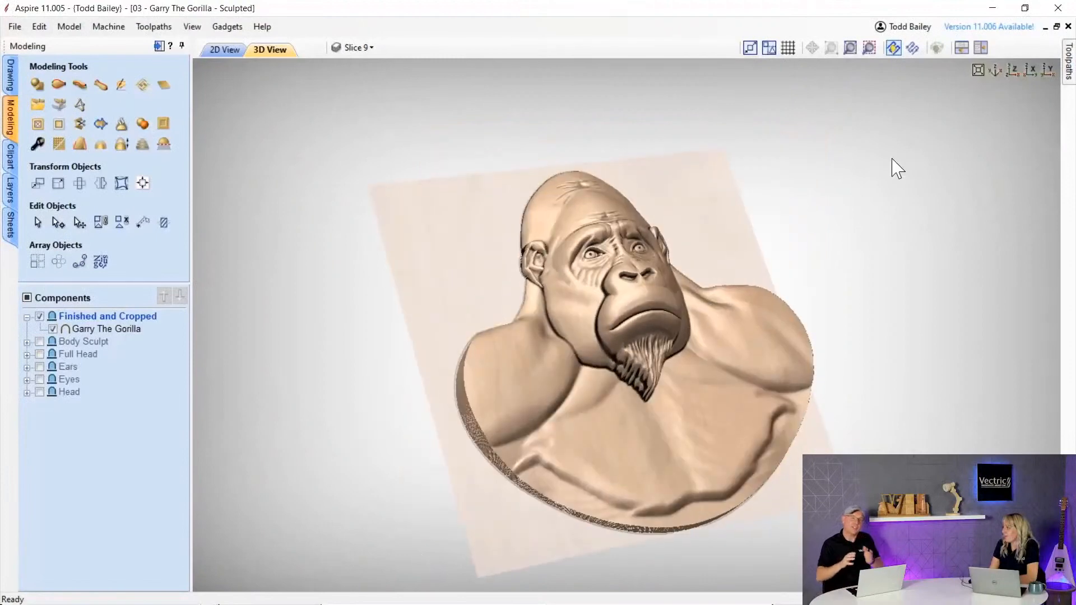
click(1012, 72)
click(143, 145)
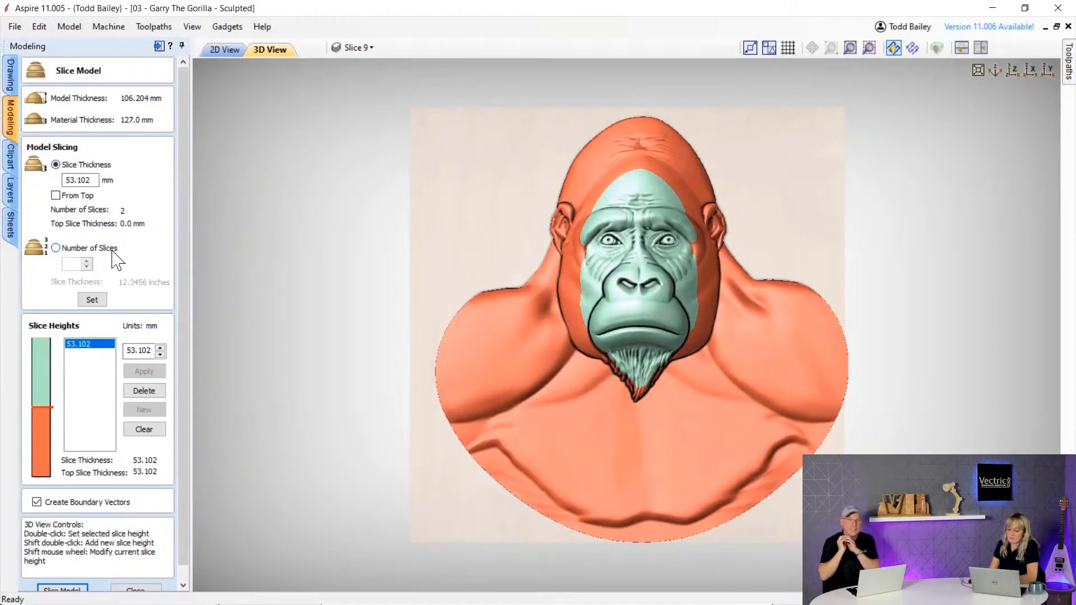
text(15)
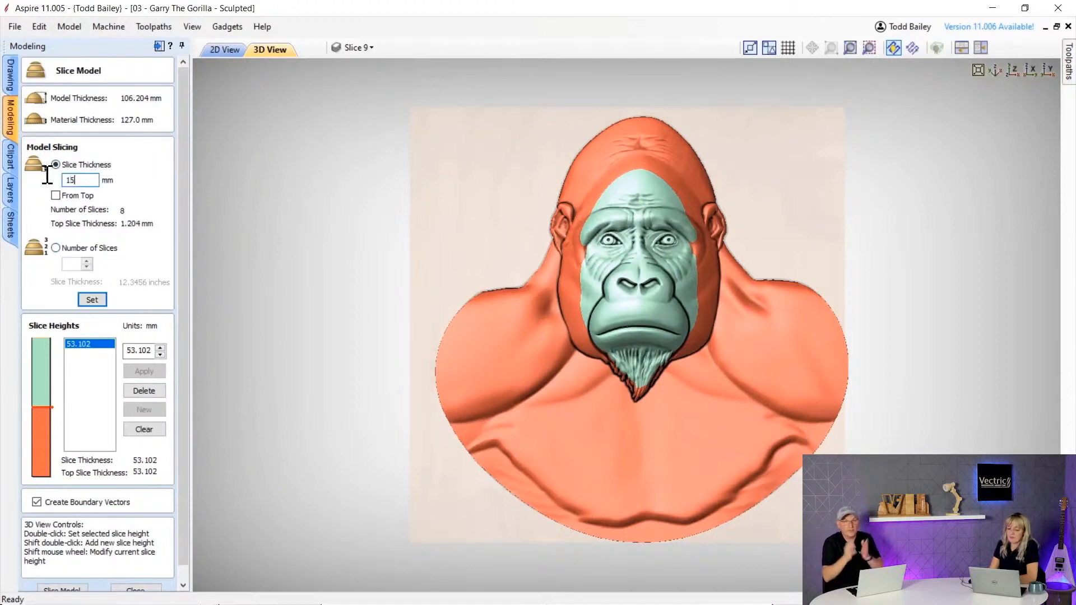
click(91, 300)
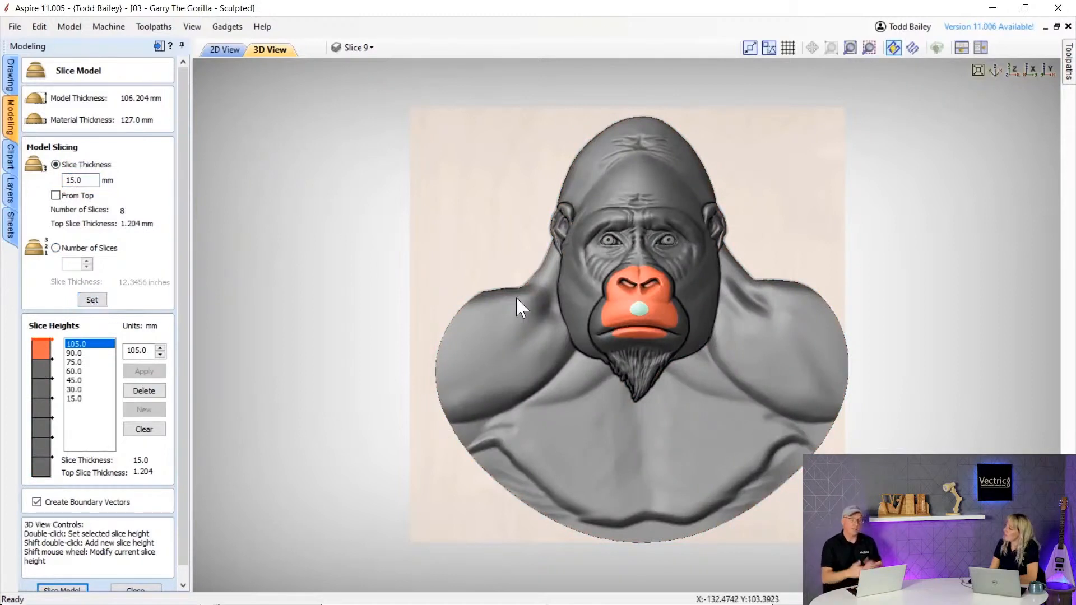
- Lower the gorilla's topmost slice height to 102.876 mm and check the 90 mm and 75 mm slices
double_click(615, 308)
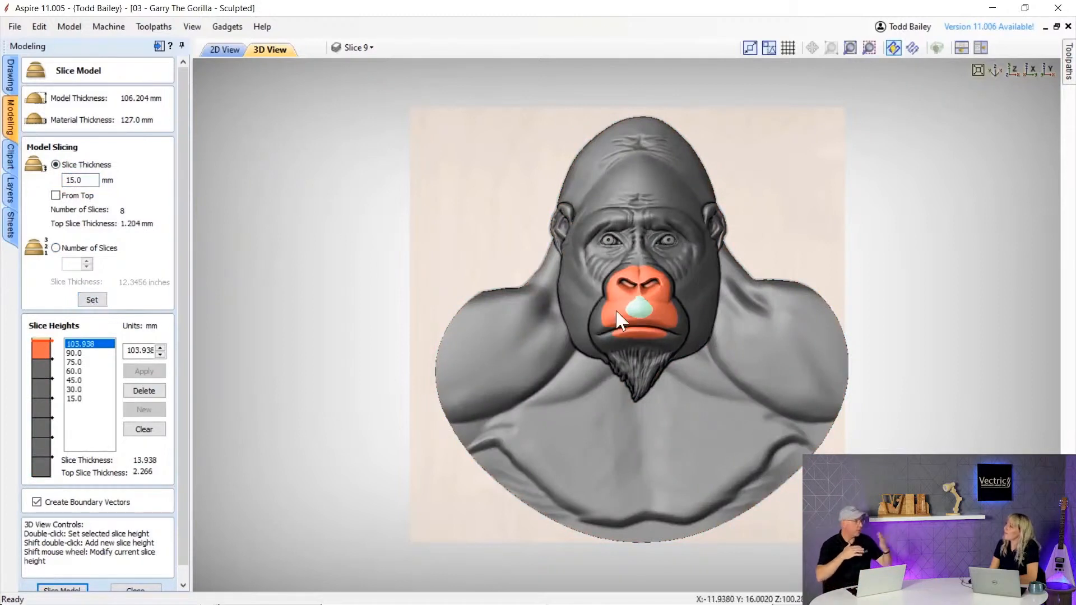
click(77, 354)
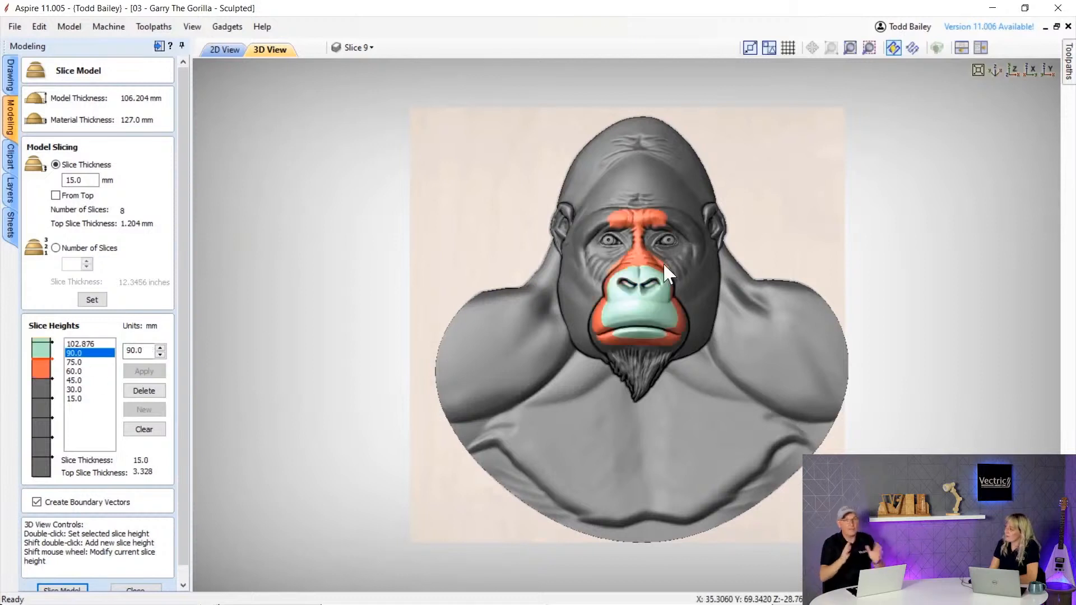
click(76, 362)
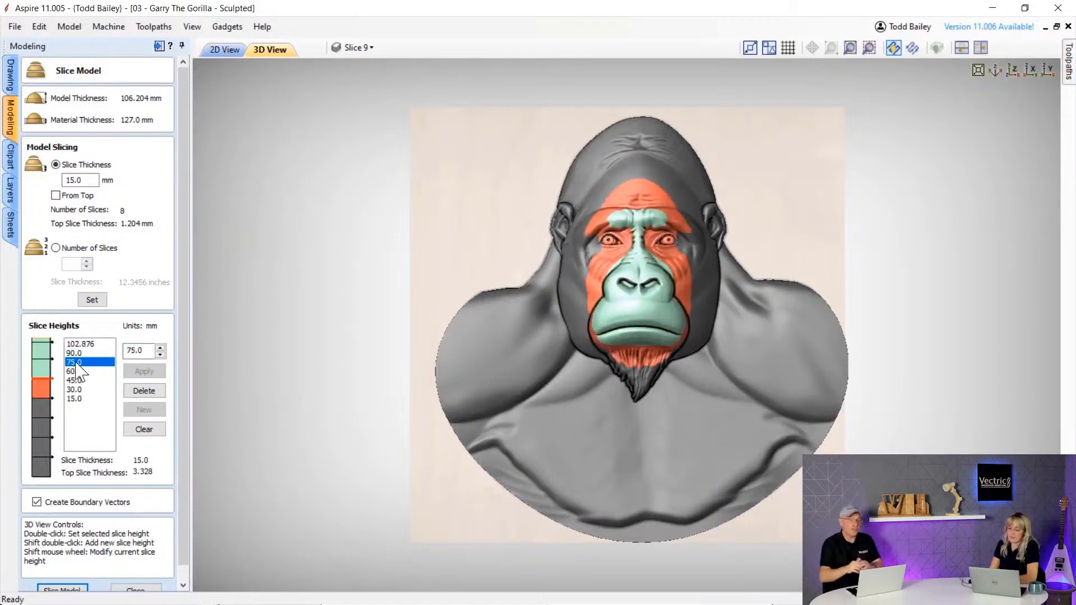
- Lower the 60 mm slice height to 57.876 mm and compare it with the 75 mm slice around the eyes
scroll(580, 171, up, 3)
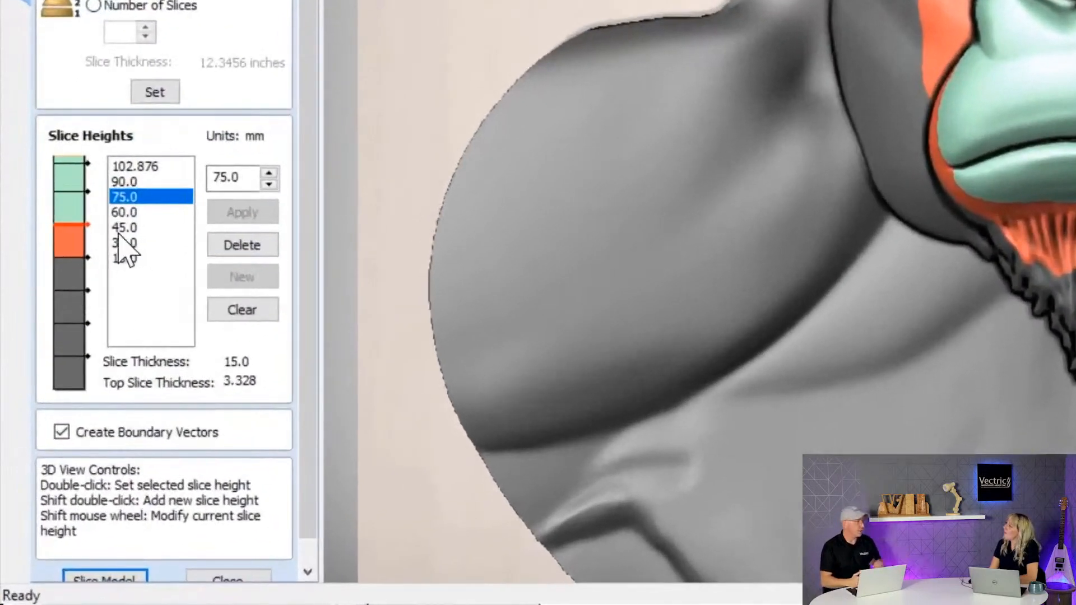
click(137, 212)
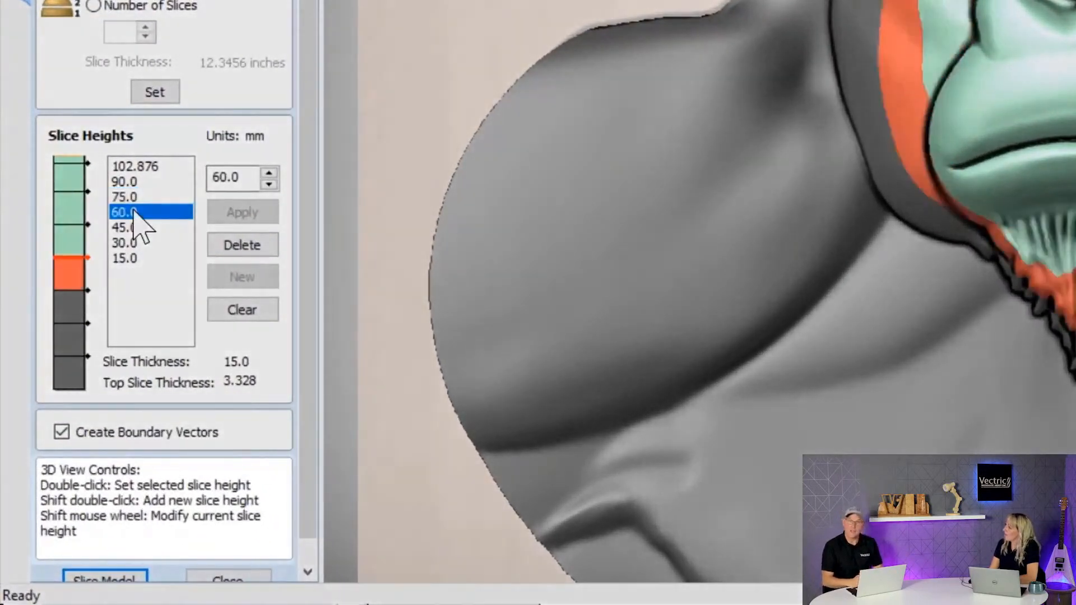
shift+scroll(891, 44, down, 2)
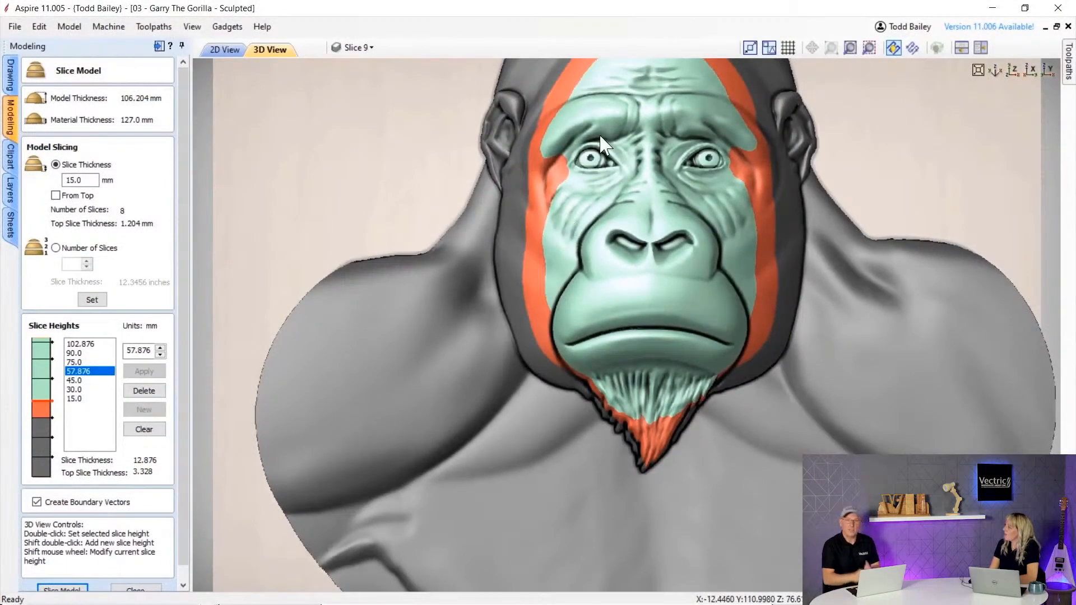
click(77, 363)
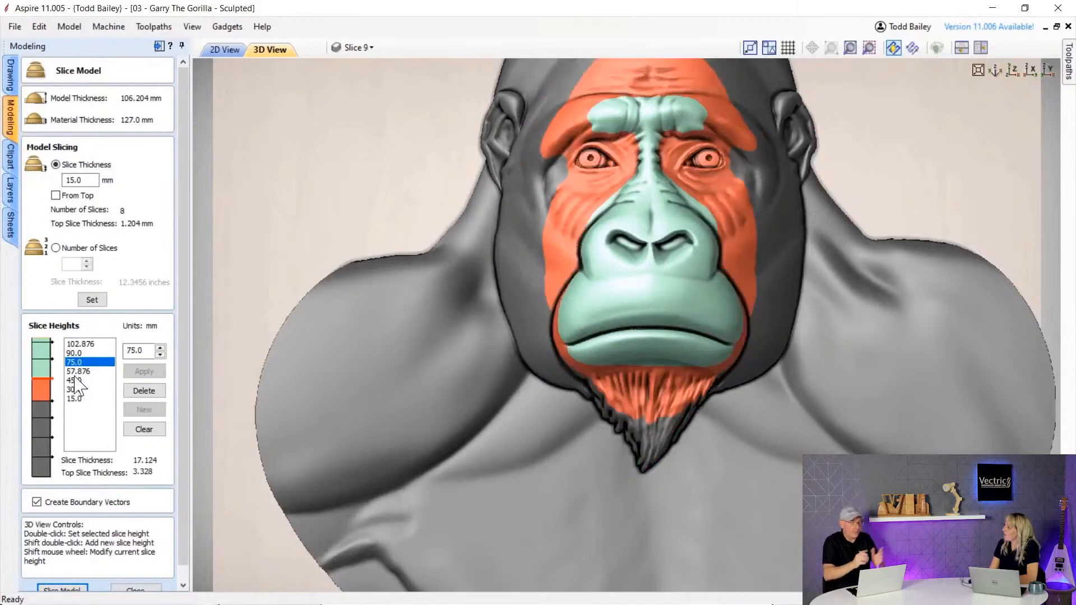
click(73, 374)
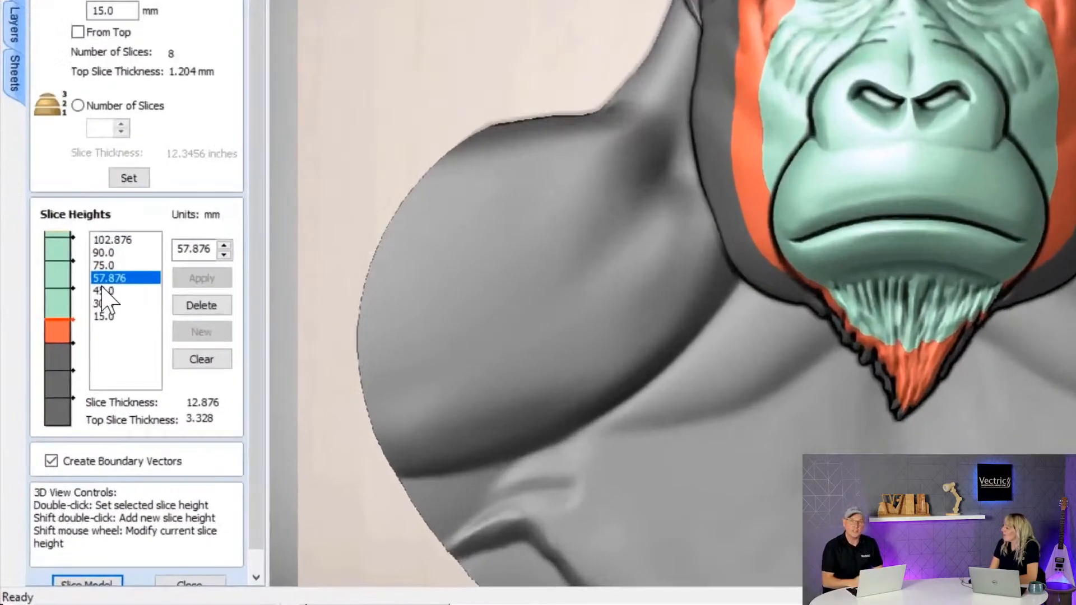
- Check the 45 mm slice and adjust the 30 mm slice height to 28.938 mm
click(77, 380)
scroll(554, 412, down, 3)
scroll(554, 412, up, 2)
scroll(869, 228, down, 3)
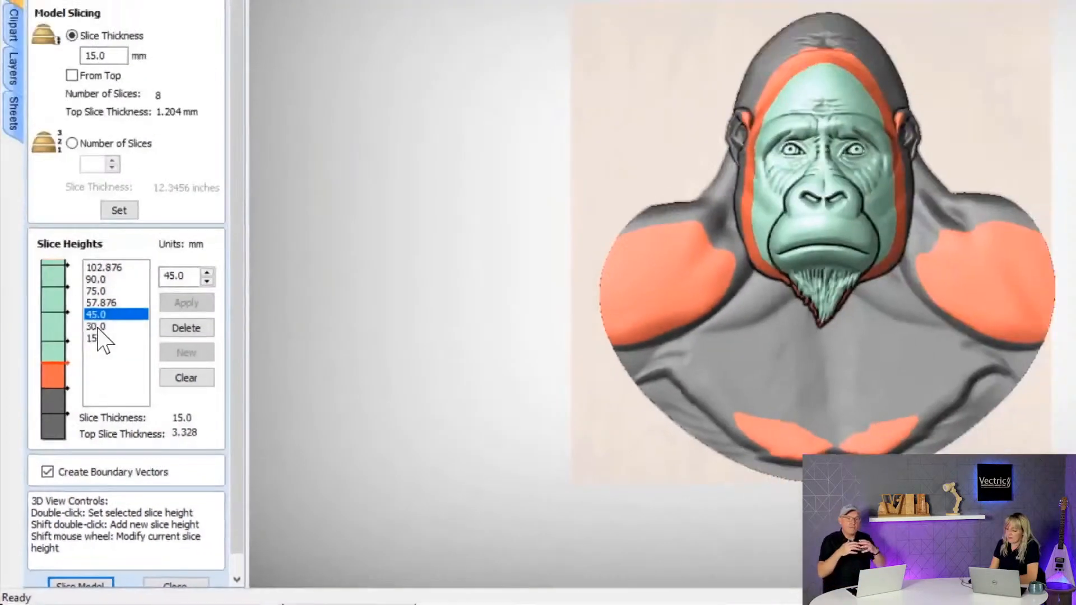
click(138, 192)
shift+scroll(569, 421, down, 5)
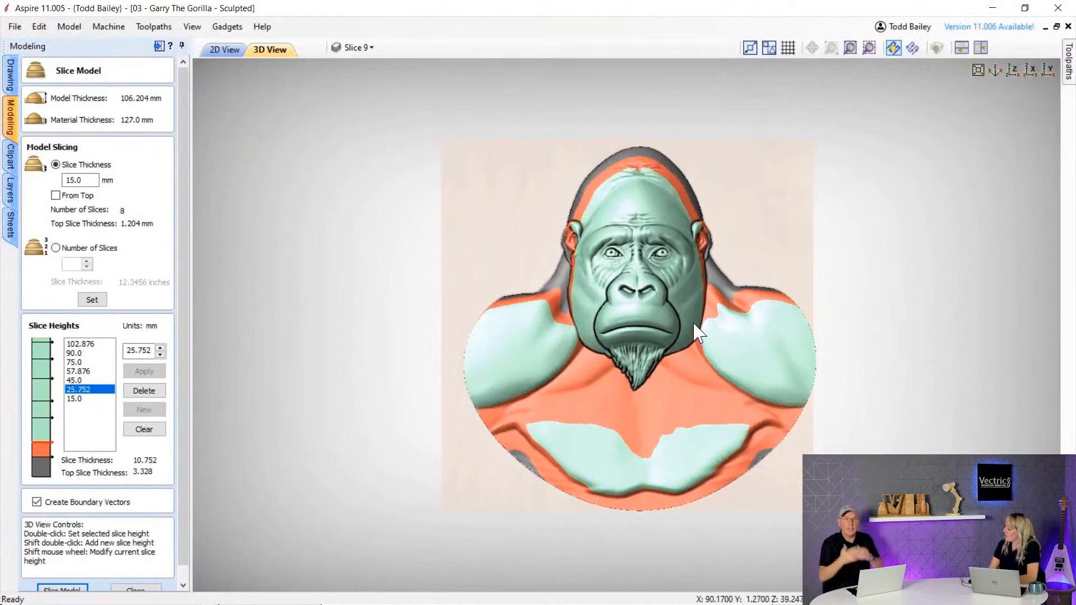
shift+scroll(700, 336, up, 3)
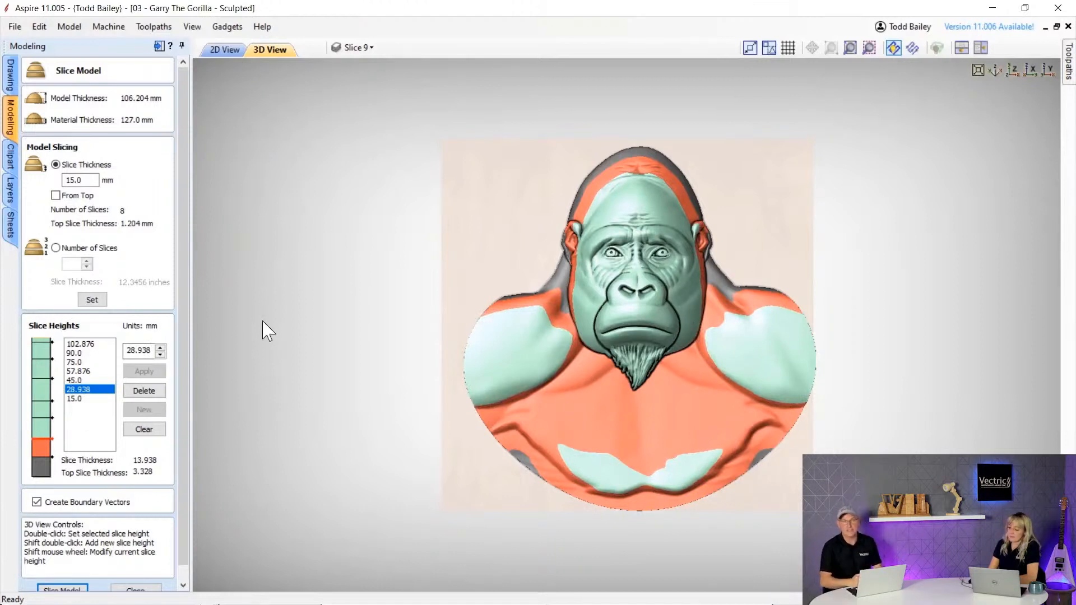
- Add a slice height at 65.771 mm and lower the slice height directly below it to 56.814 mm
double_click(41, 392)
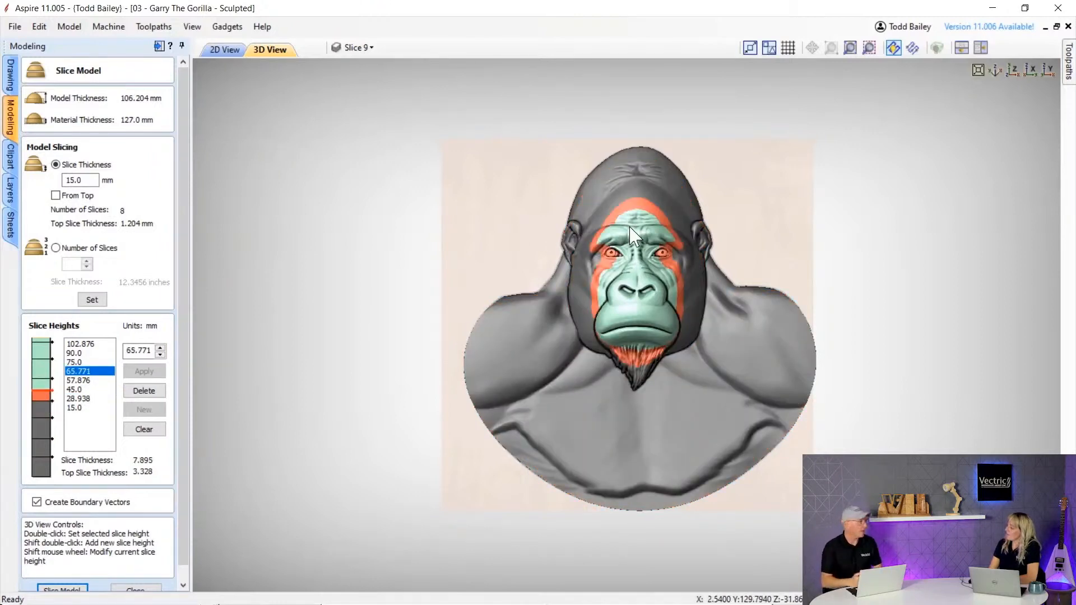
scroll(631, 230, up, 3)
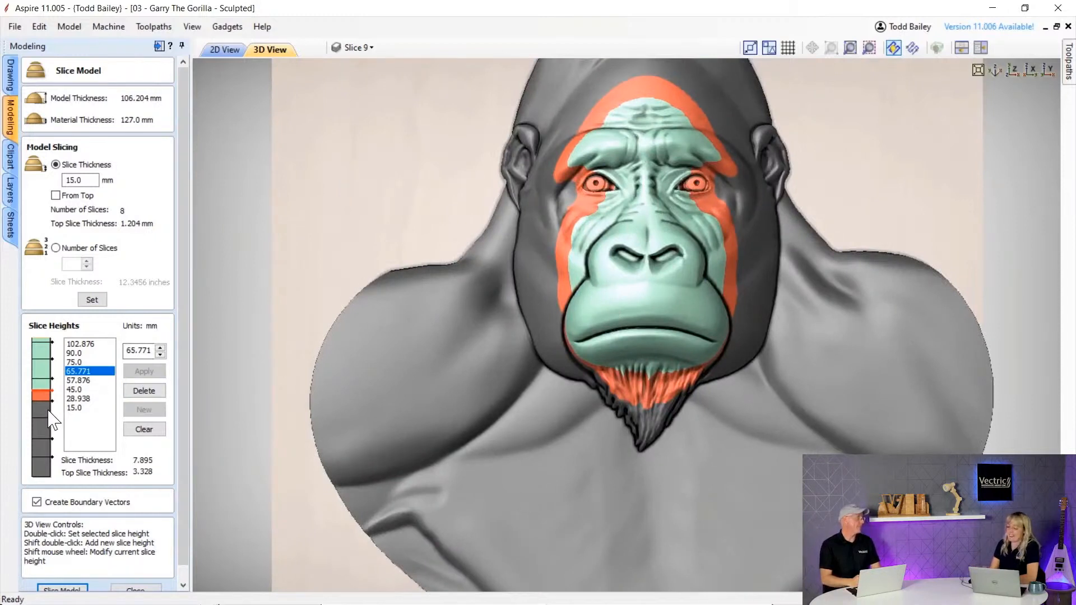
click(73, 382)
double_click(526, 279)
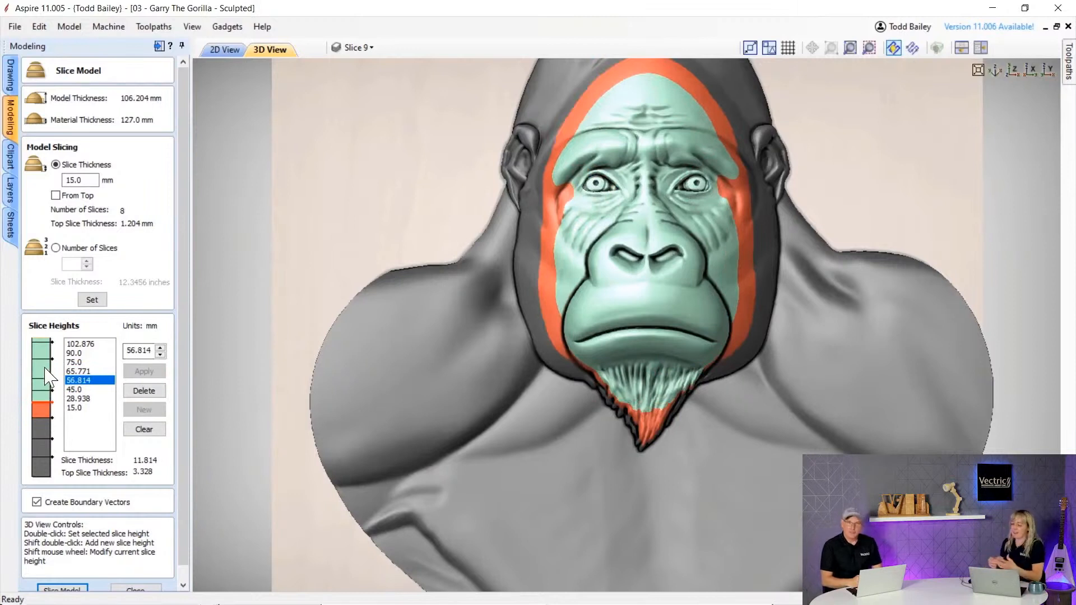
- Add an extra slice height at 97.422 mm on the gorilla's muzzle and remove it again
click(56, 377)
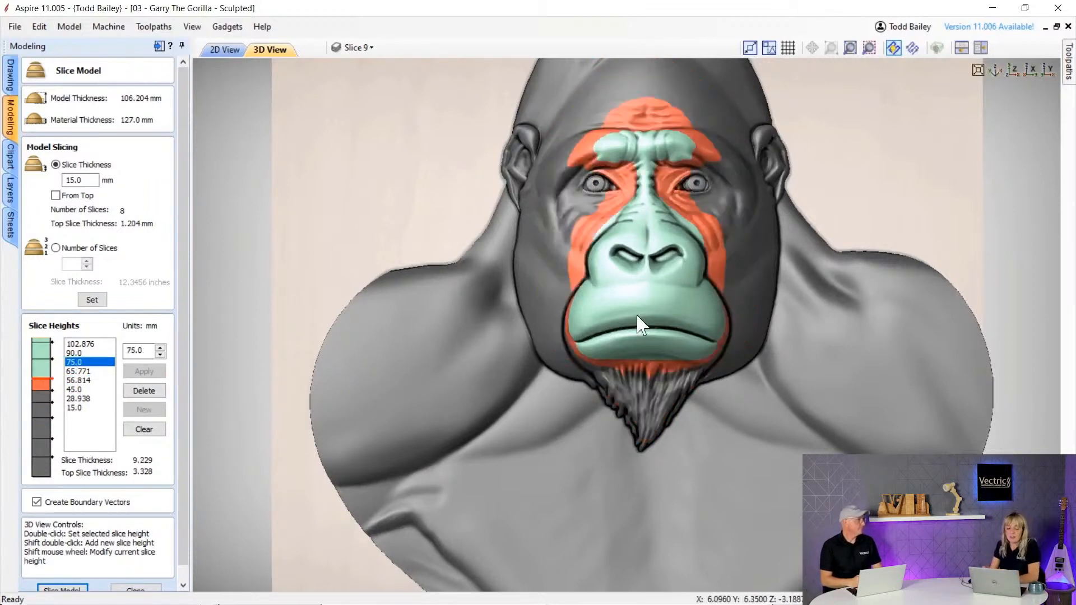
shift+double_click(601, 303)
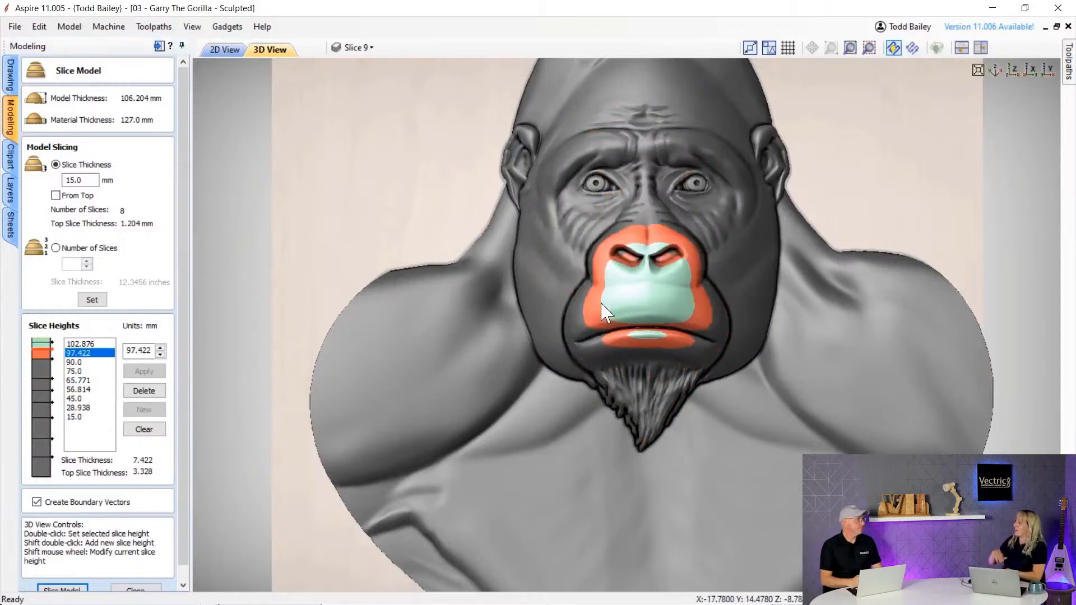
double_click(40, 349)
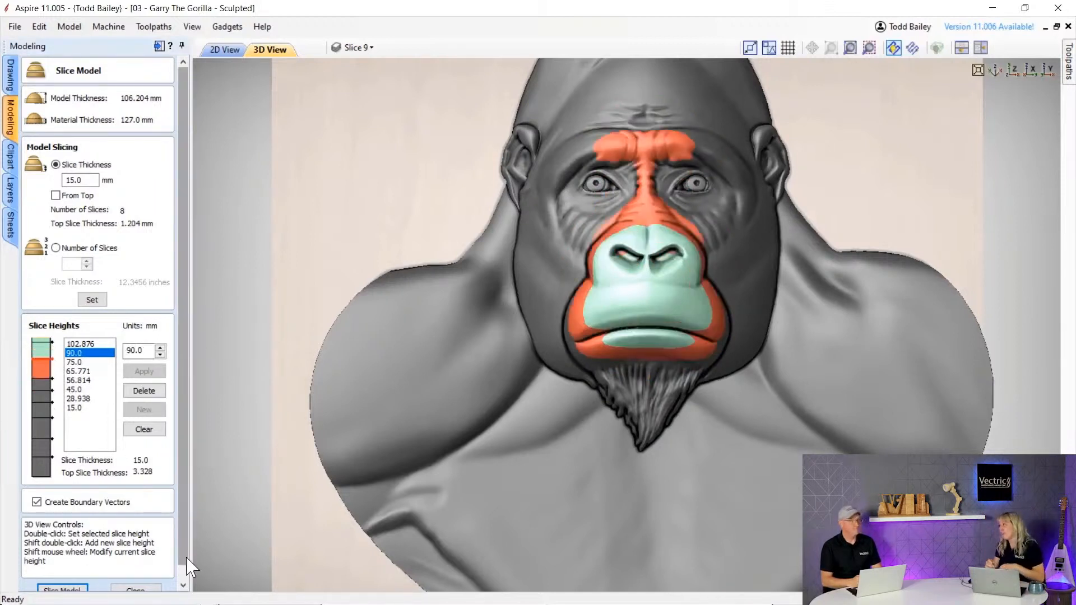
- Slice the gorilla model at the set heights with boundary vectors and hide the original Garry The Gorilla component
scroll(71, 583, down, 1)
click(66, 579)
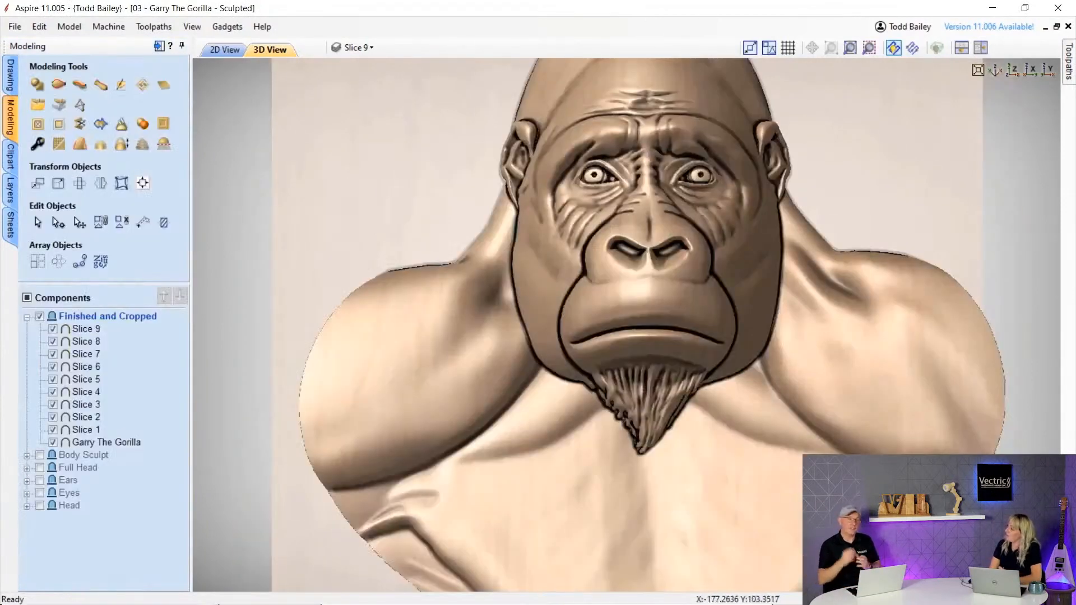
click(224, 50)
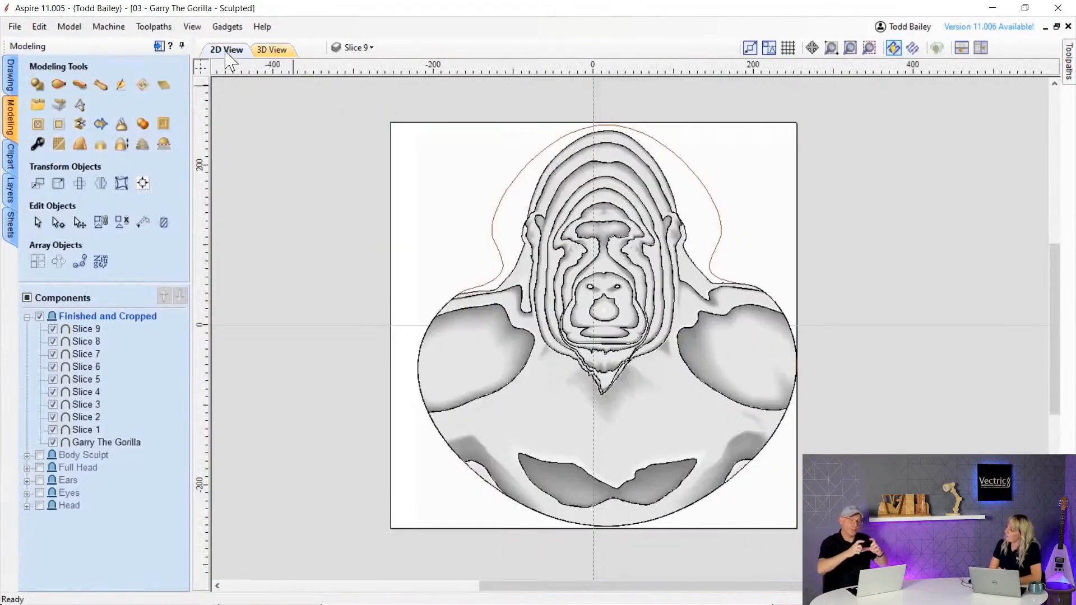
click(53, 442)
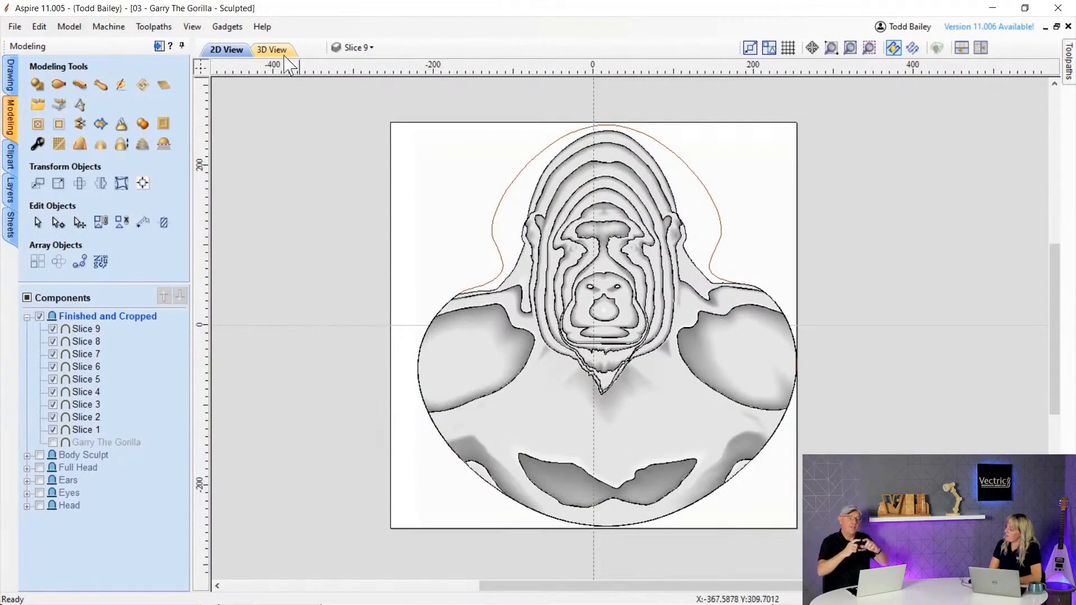
- Isolate Slice 1 in 3D and show Slices 2 to 9 again one by one to inspect how the gorilla stacks up
right_click(78, 435)
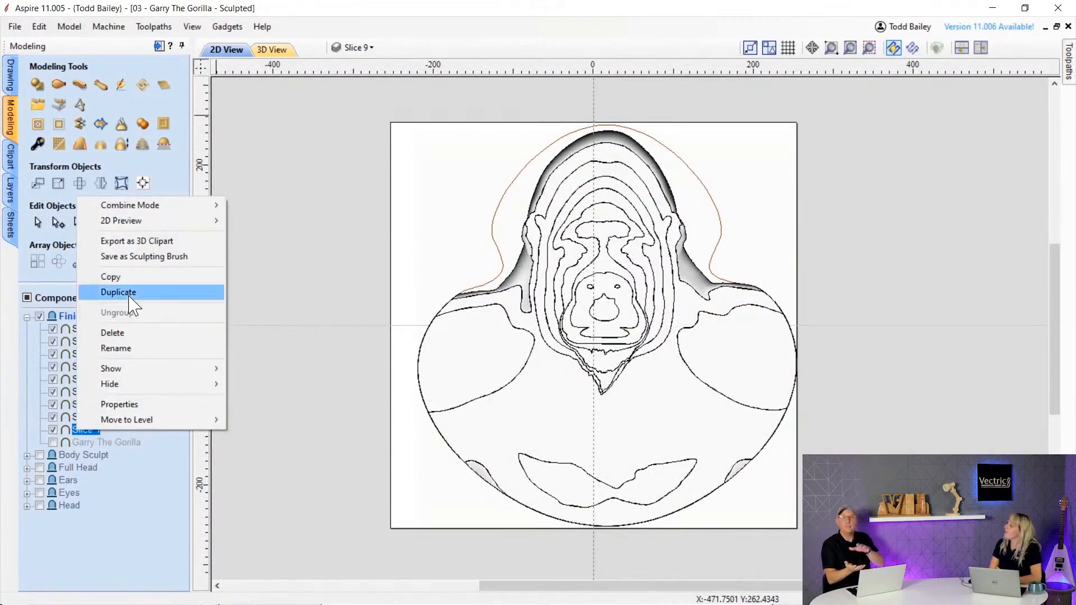
mouse_move(143, 365)
click(269, 385)
click(53, 417)
click(52, 404)
click(52, 392)
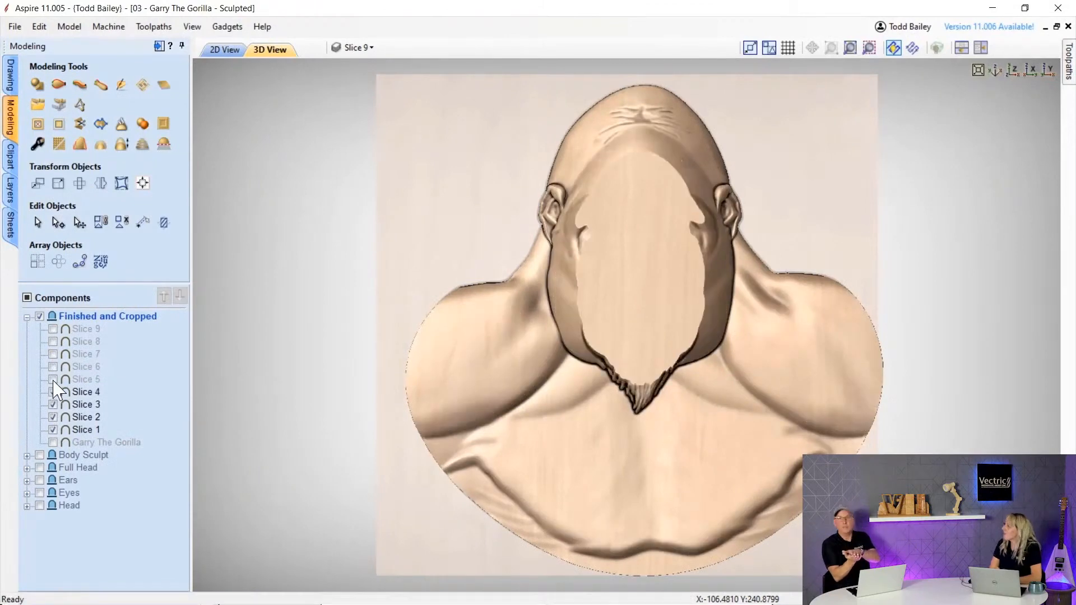
click(52, 378)
click(52, 366)
click(53, 354)
click(52, 341)
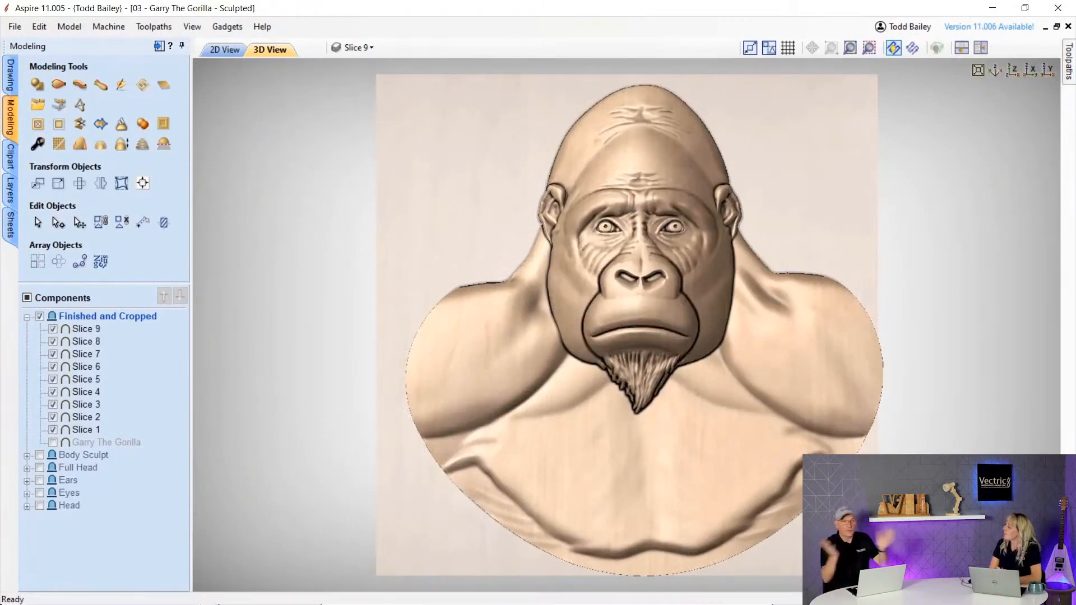
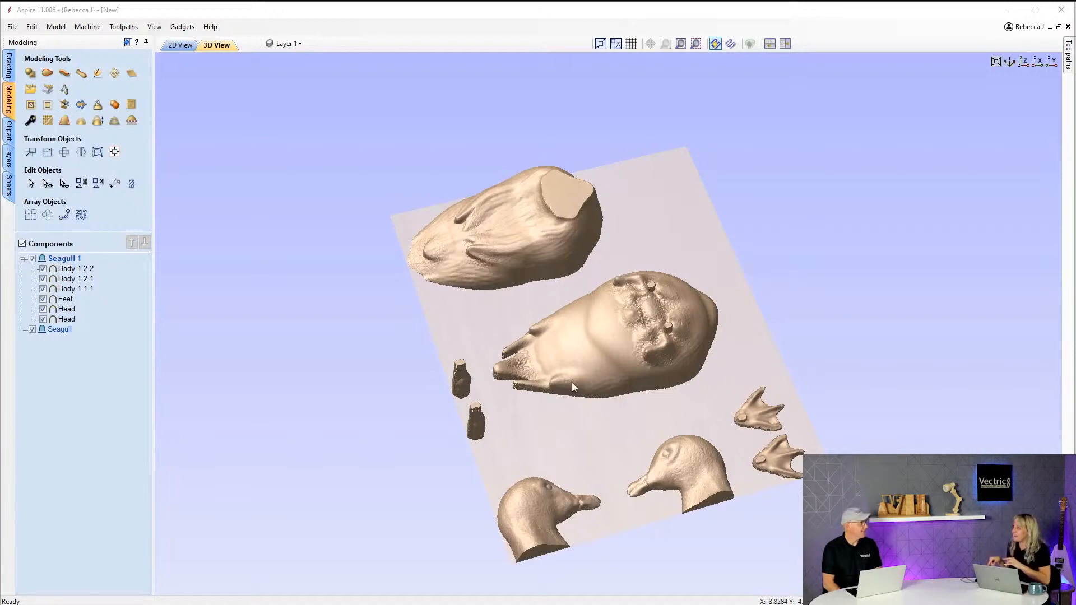
- Re-import the seagull through component Body 1.1.1, reorient the segmenting plane on the leg piece and segment it into two separate legs
right_click(61, 291)
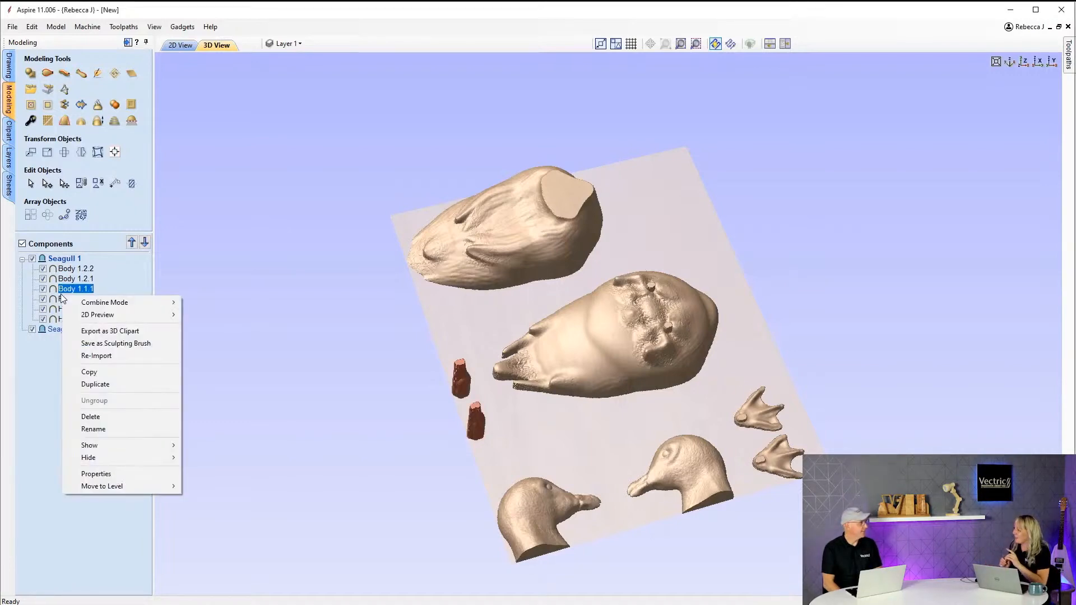
click(124, 356)
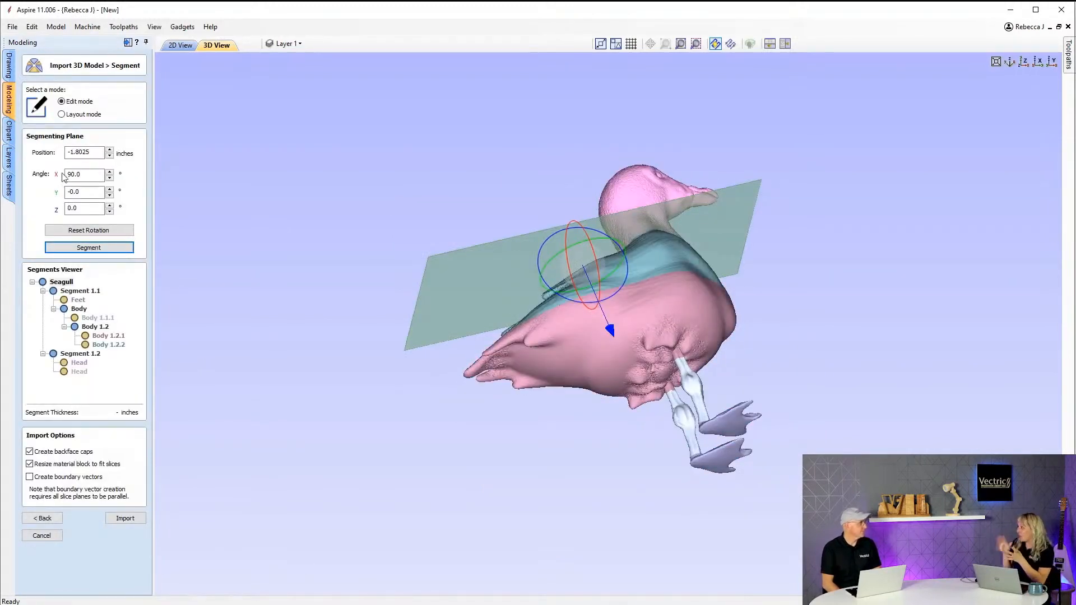
drag(689, 302, 699, 254)
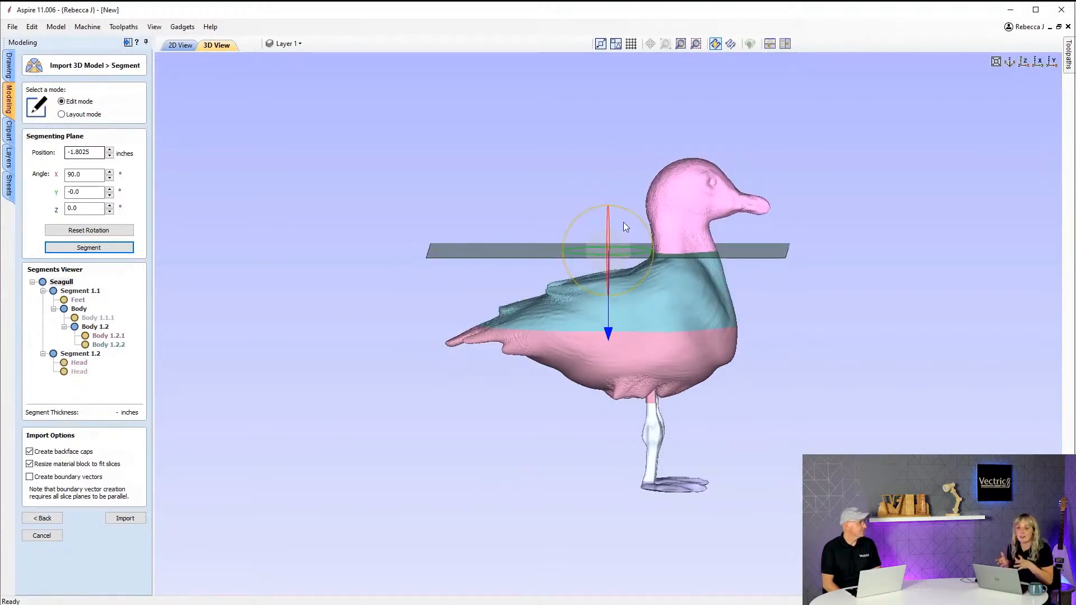
click(660, 428)
drag(609, 487, 557, 467)
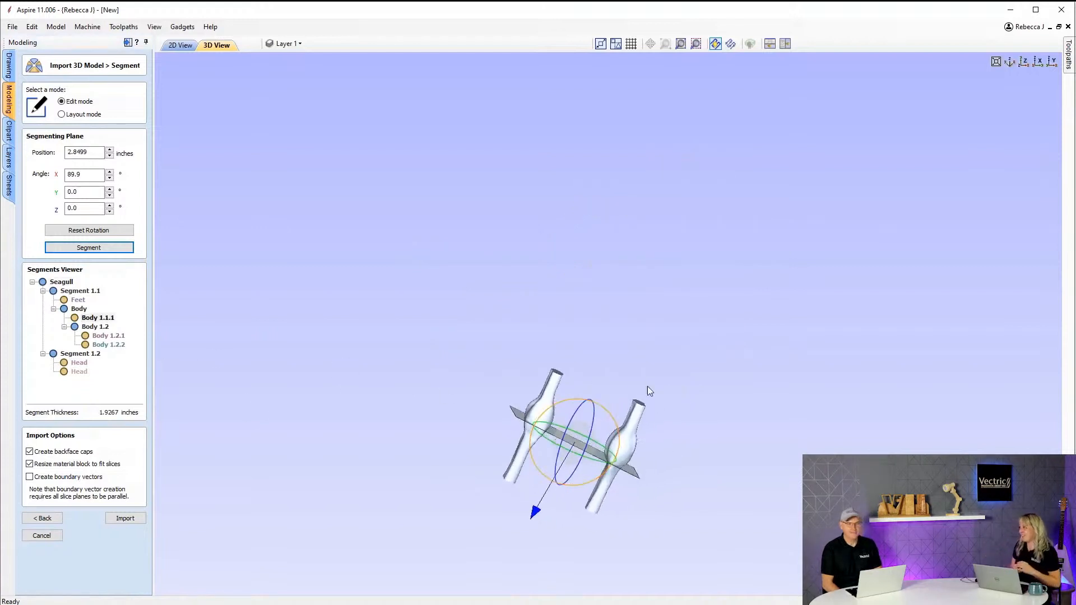
drag(648, 386, 391, 492)
click(99, 248)
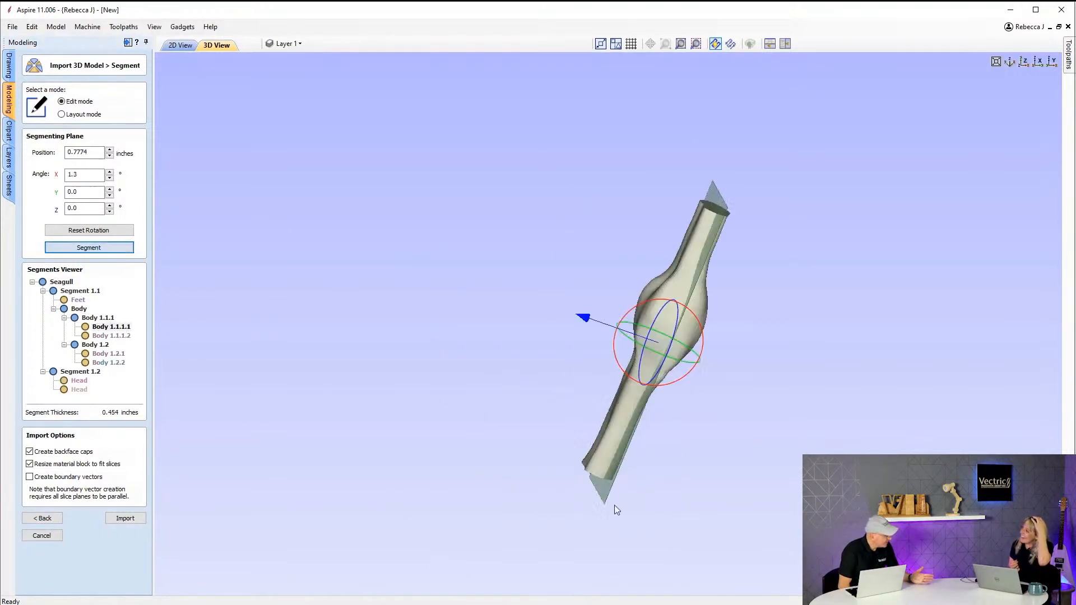
- Reset the segmenting plane's rotation and segment each of the two seagull legs into halves
click(1024, 62)
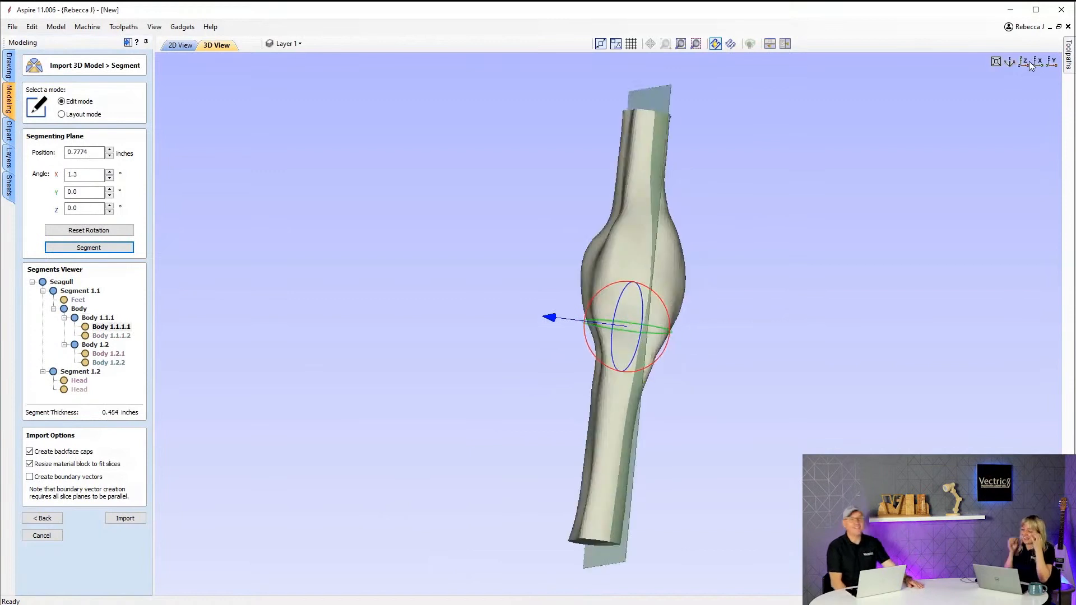
click(98, 232)
click(95, 247)
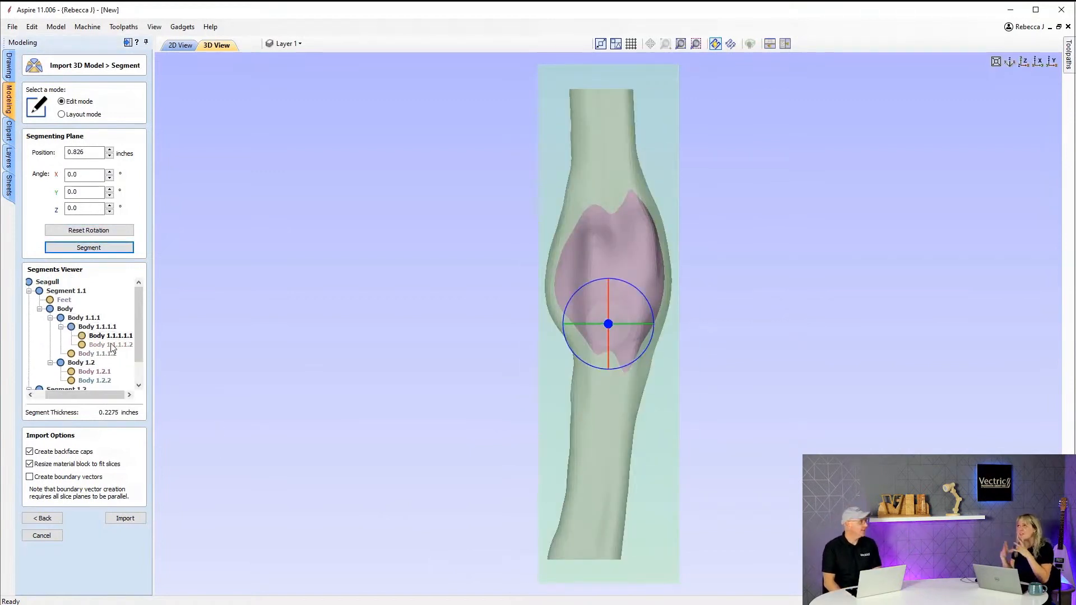
click(111, 344)
click(98, 354)
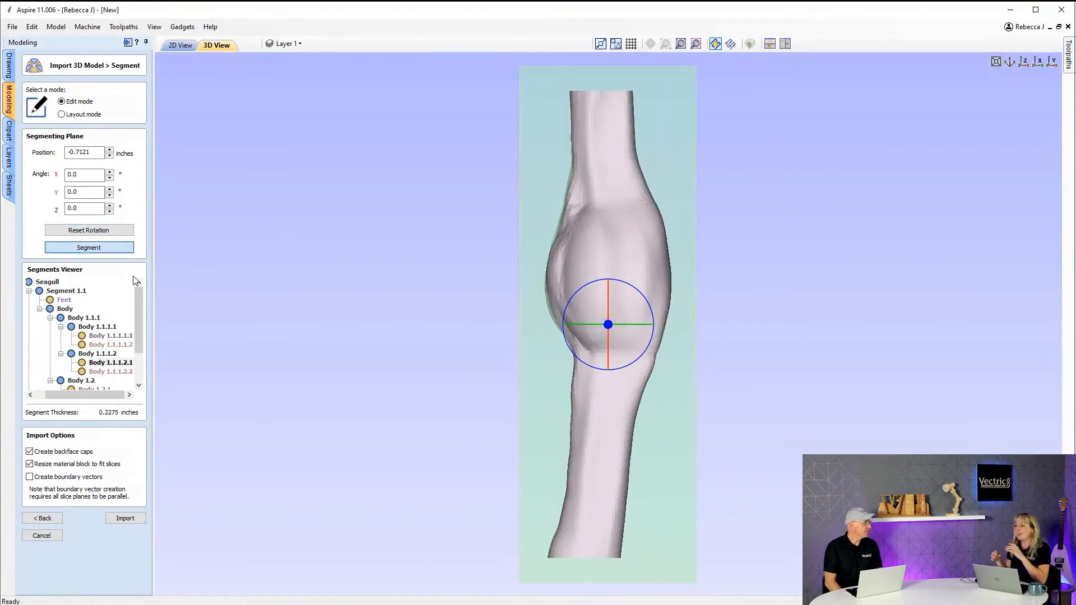
- Lay out the seagull segments, highlight their undercuts and import them
click(61, 115)
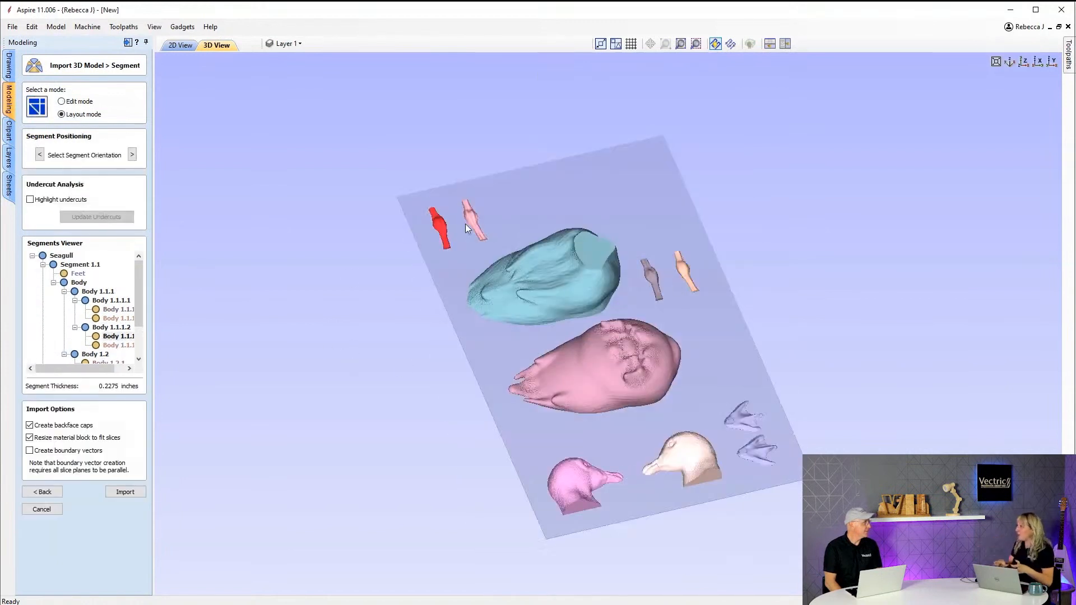
click(30, 199)
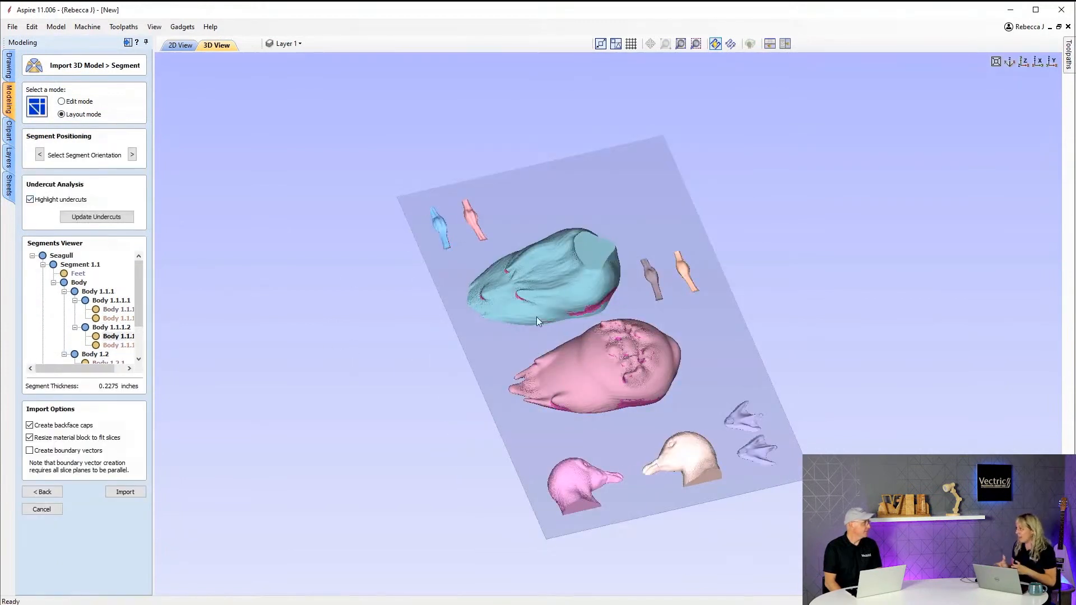
click(119, 495)
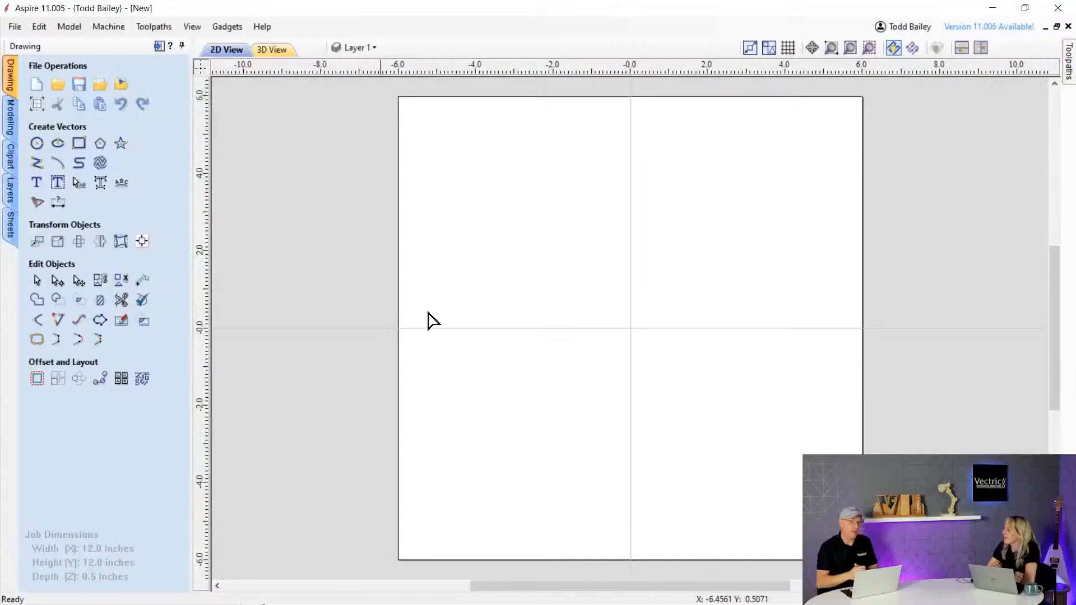
- Draw a closed straight-sided heart polyline about 7 inches wide and 8 inches tall around the middle of the material
click(47, 167)
click(631, 230)
click(526, 180)
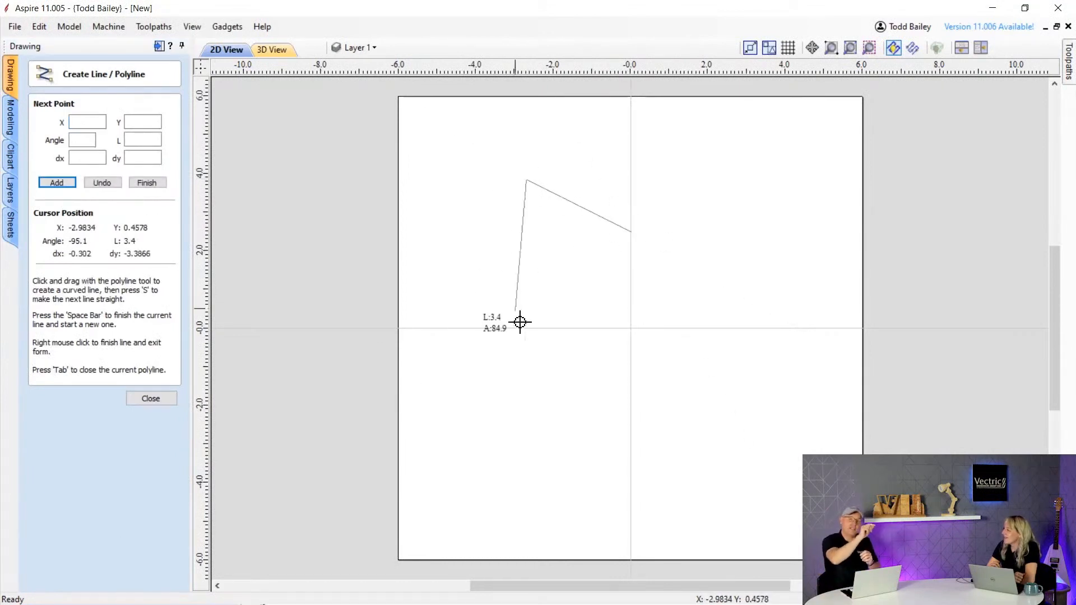
click(630, 491)
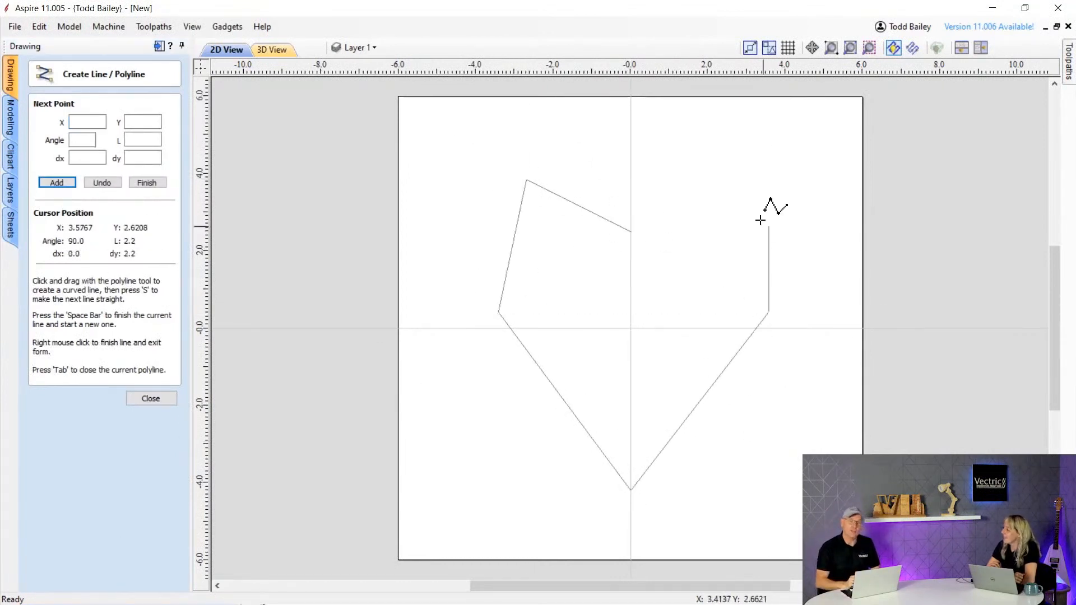
right_click(634, 231)
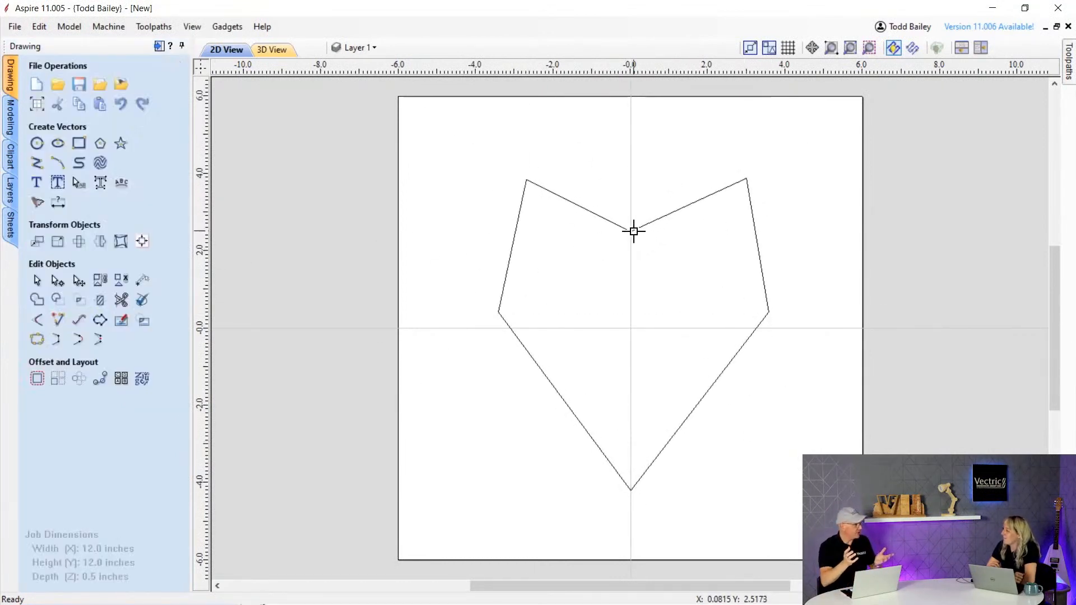
- Node-edit the heart outline, bending all six straight spans outward into smooth curves
key(n)
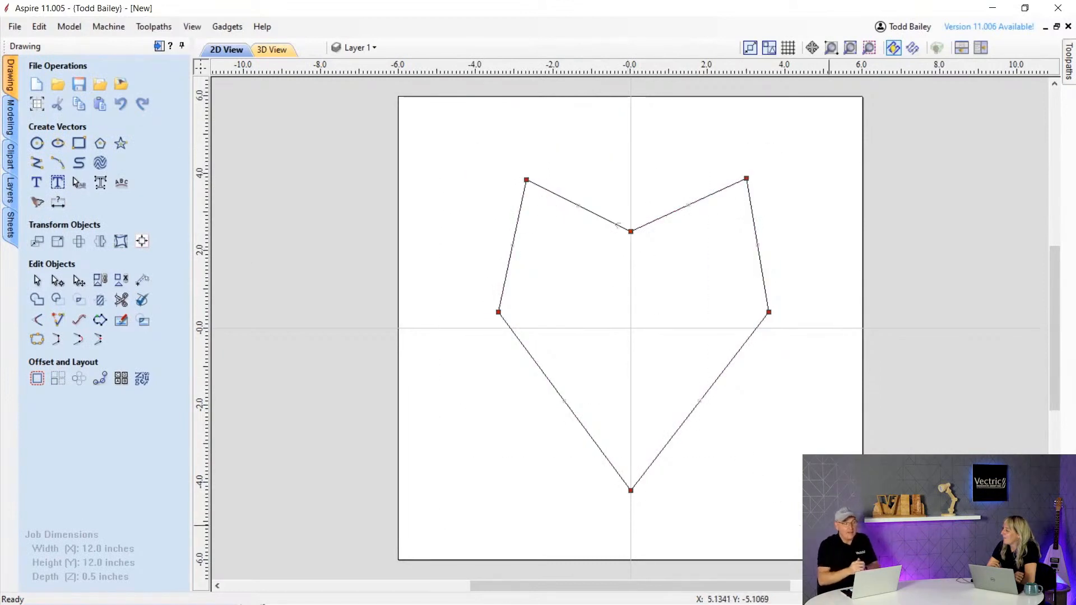
drag(499, 228, 495, 227)
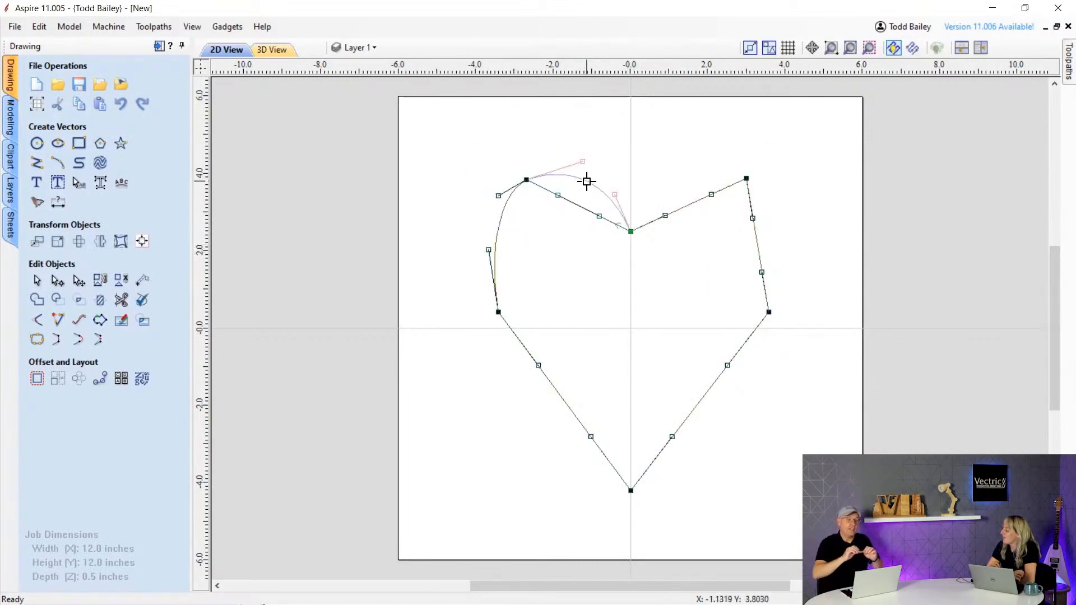
drag(587, 182, 588, 181)
drag(690, 203, 678, 183)
drag(776, 232, 781, 228)
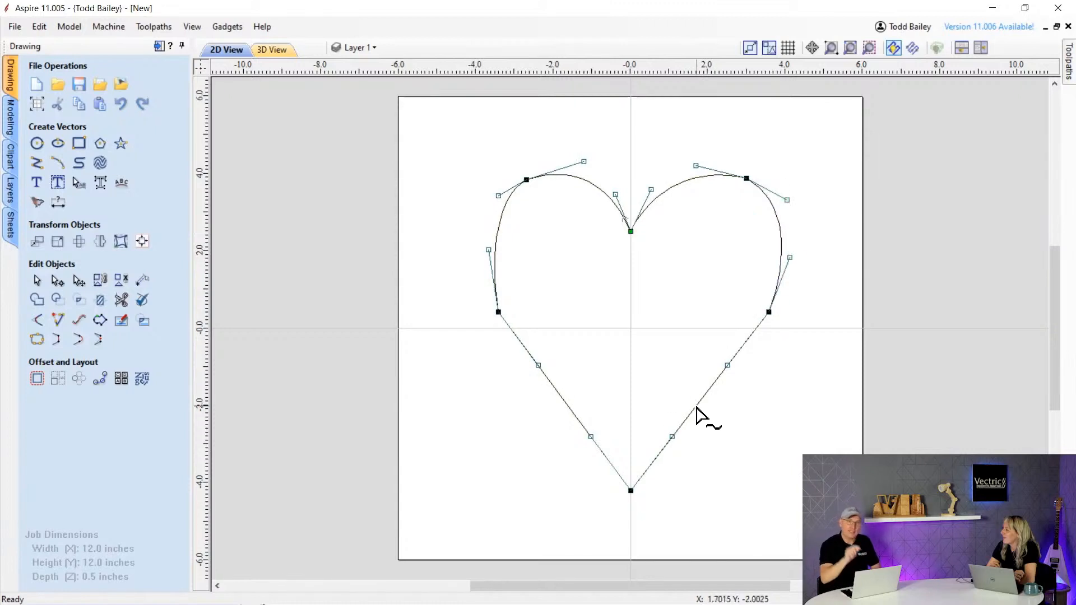
drag(697, 407, 709, 415)
drag(569, 408, 555, 417)
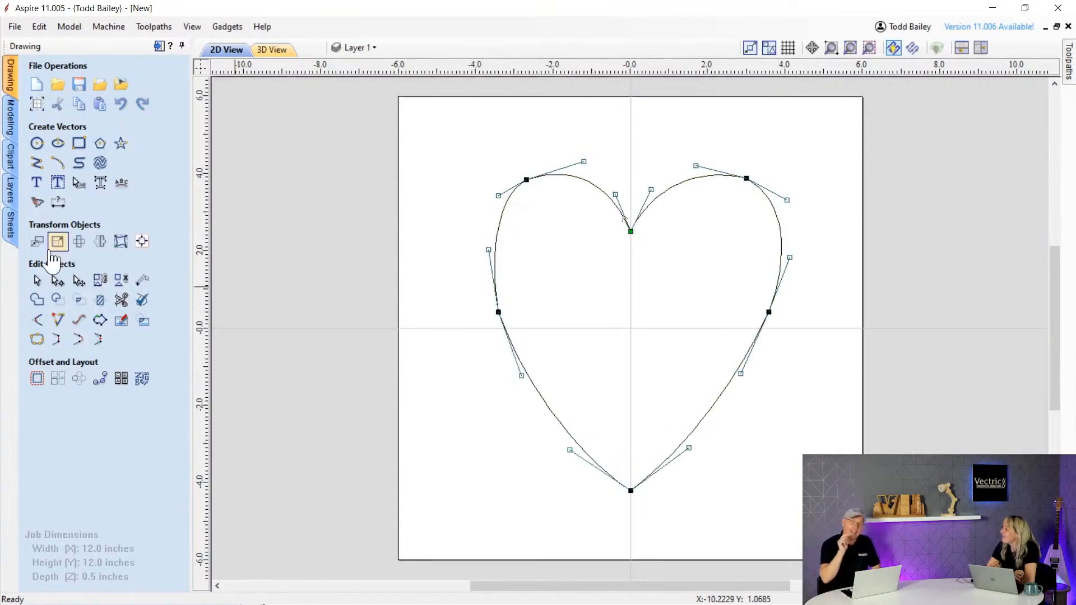
click(37, 280)
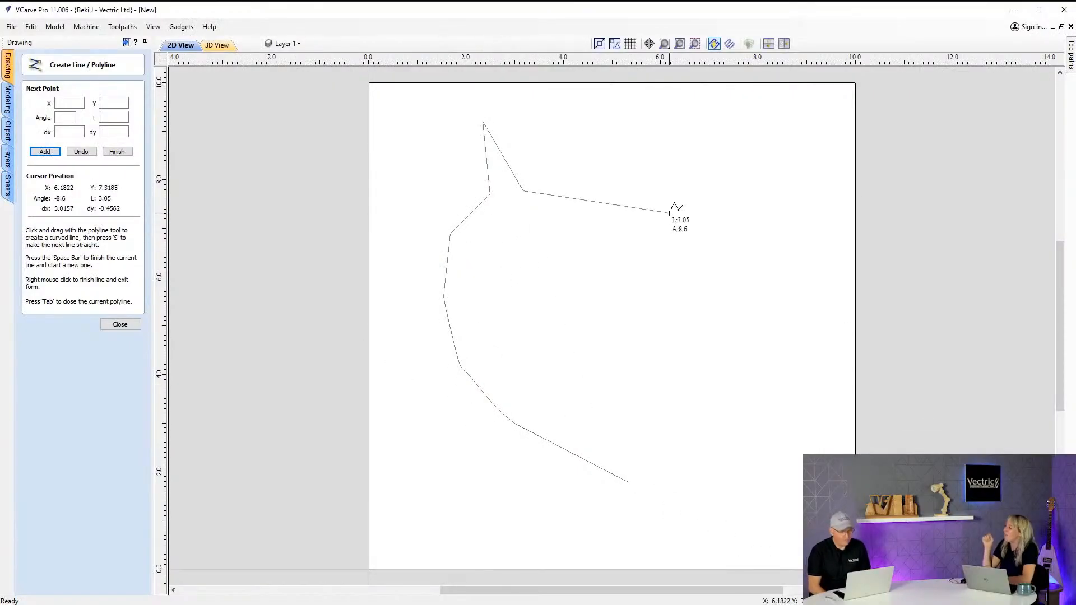
- In VCarve Pro, undo the misplaced points of the unfinished polyline back to its first segment
key(ctrl+z)
key(ctrl+z)
key(ctrl+z)
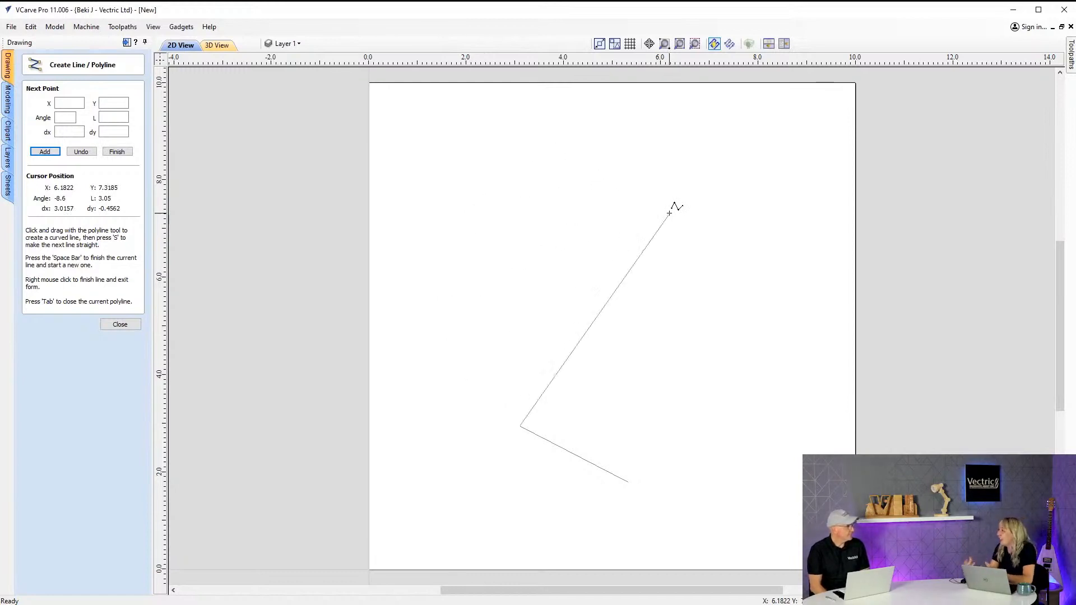
- Continue the polyline point by point into a closed heart outline about 6.6 inches wide, ending at its start point
click(442, 349)
click(415, 245)
click(460, 168)
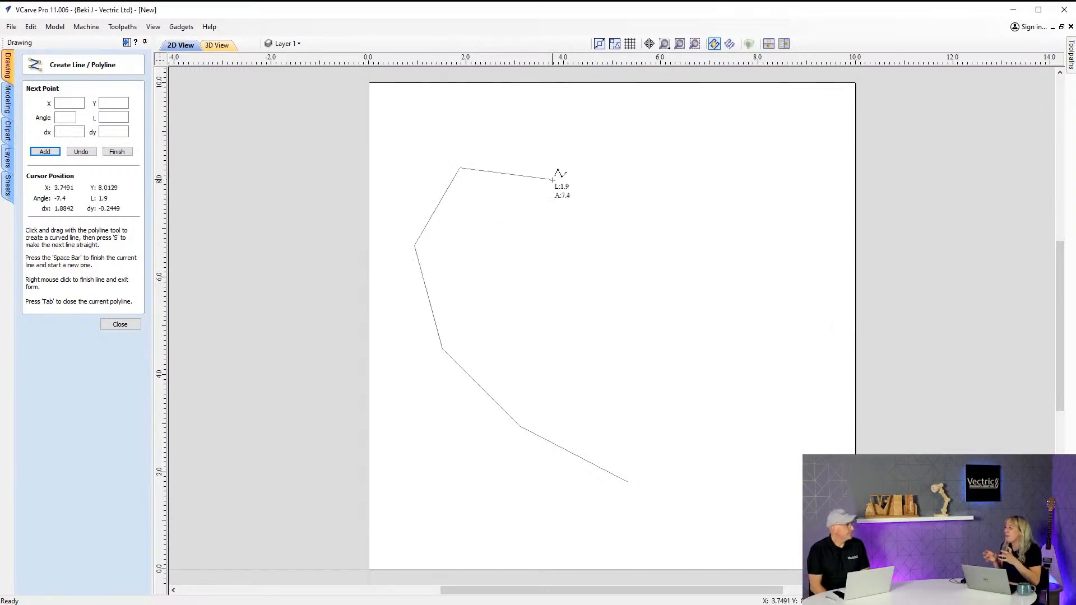
click(553, 180)
click(582, 246)
click(627, 203)
click(719, 213)
click(738, 314)
click(673, 387)
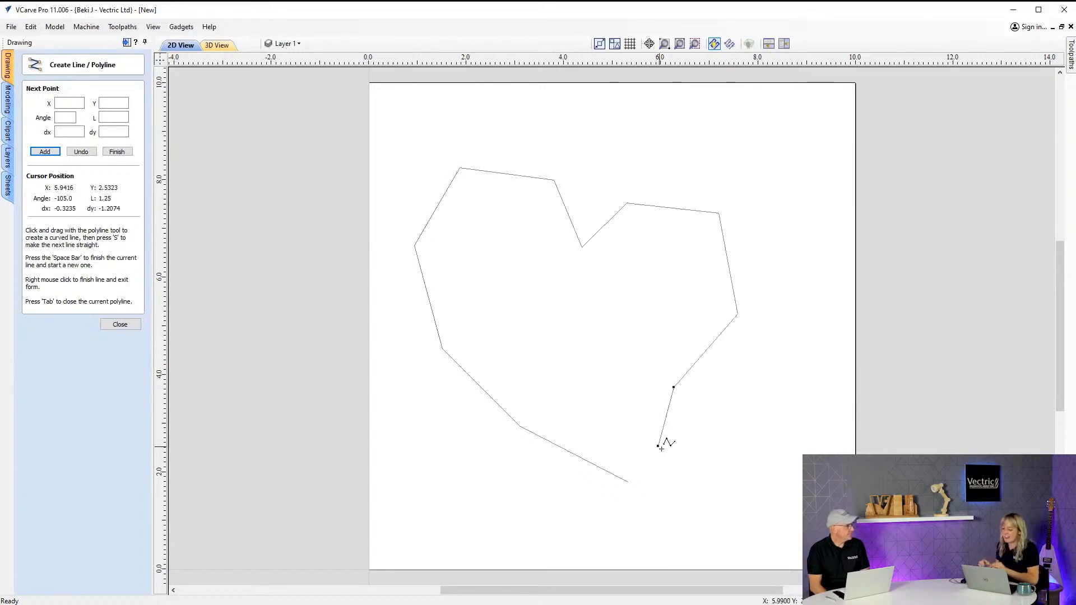
click(662, 449)
click(639, 488)
click(629, 482)
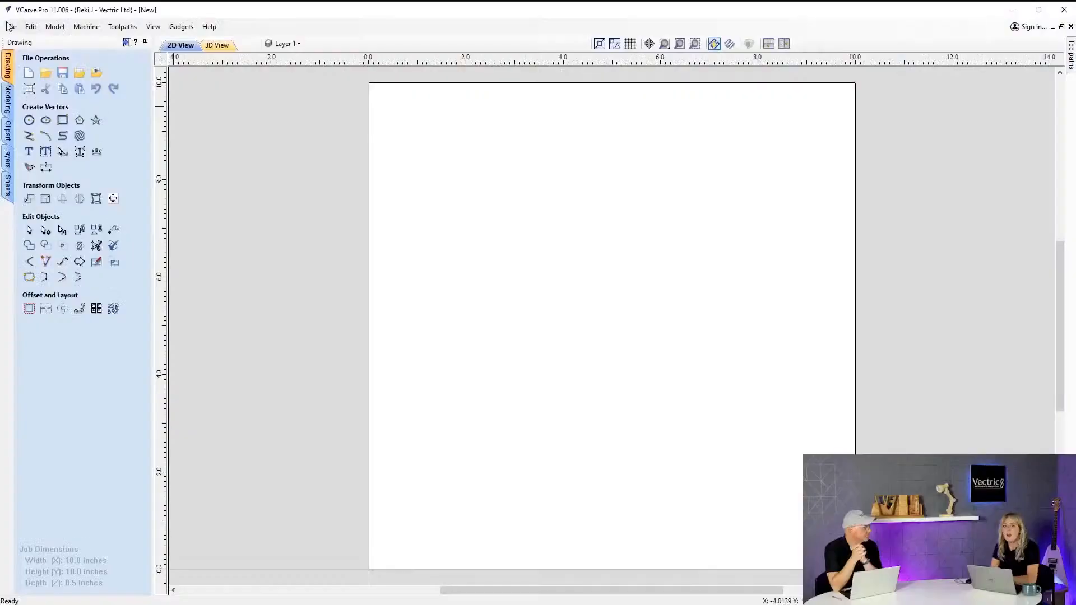
- Import the vectors from Widge.dxf into the empty 10 by 10 inch job
click(8, 27)
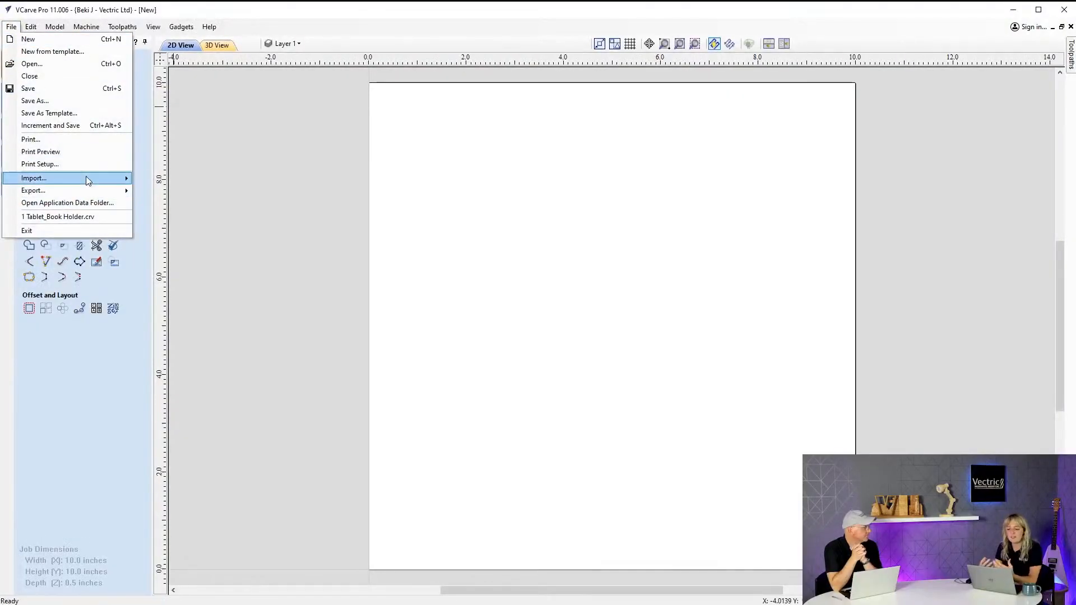
mouse_move(87, 177)
click(185, 179)
click(514, 243)
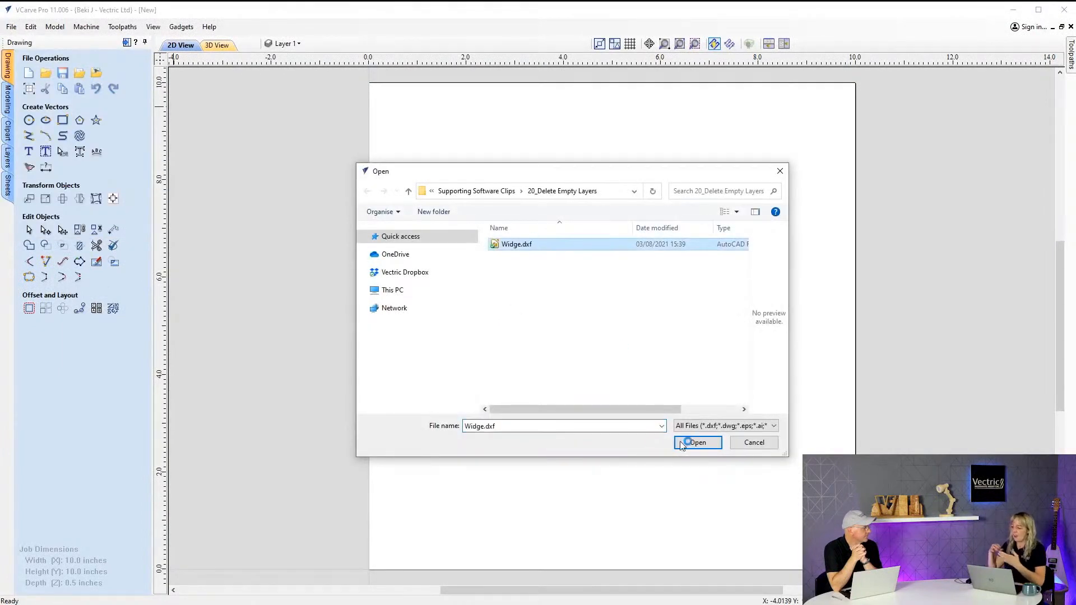
click(694, 442)
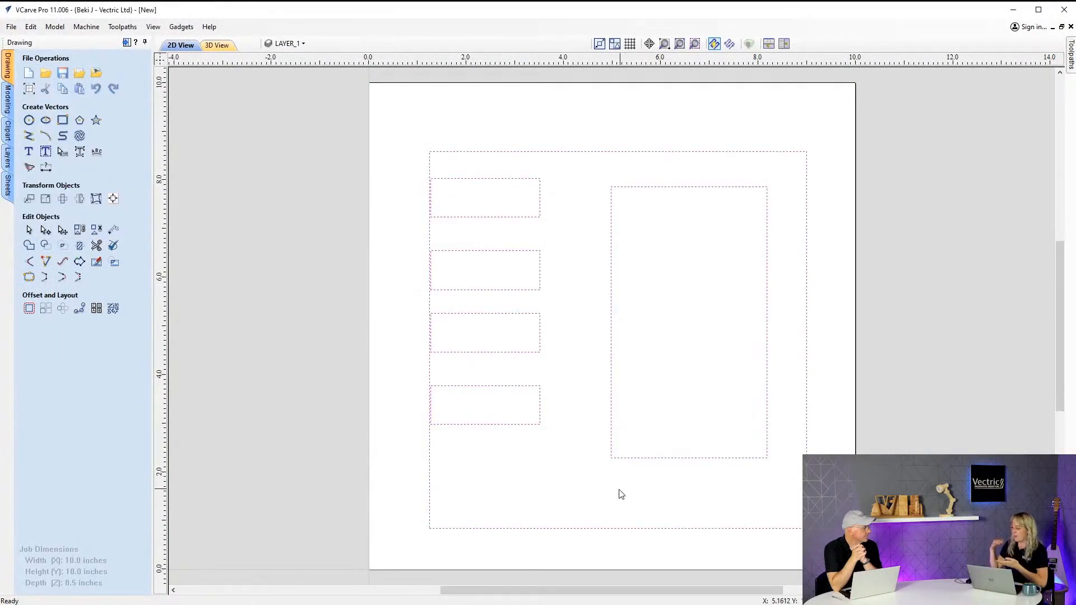
- Delete all empty layers left in the job after the DXF import
click(9, 159)
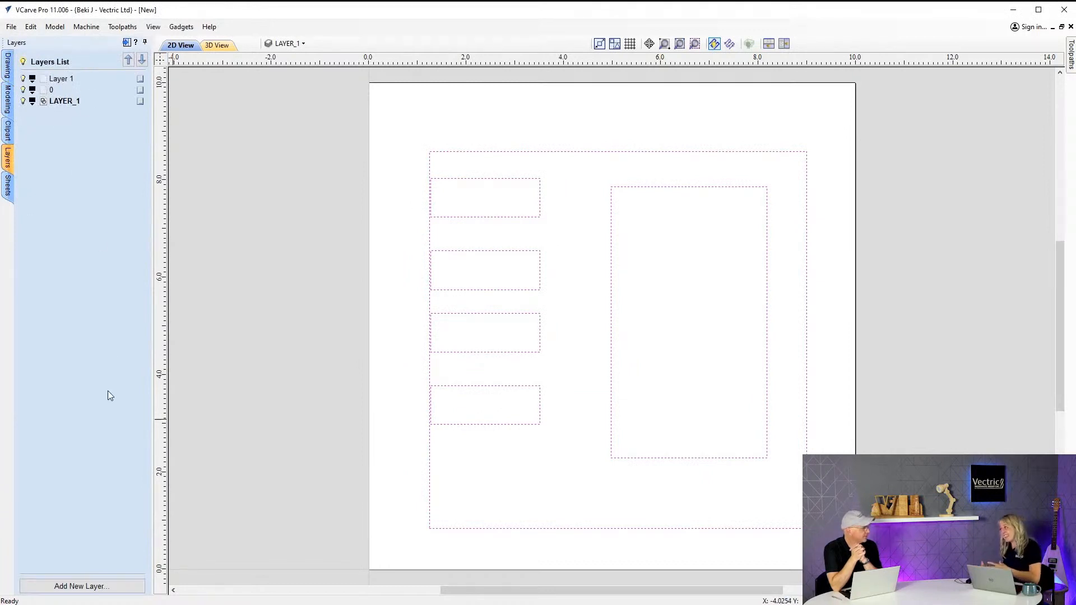
right_click(59, 94)
mouse_move(157, 179)
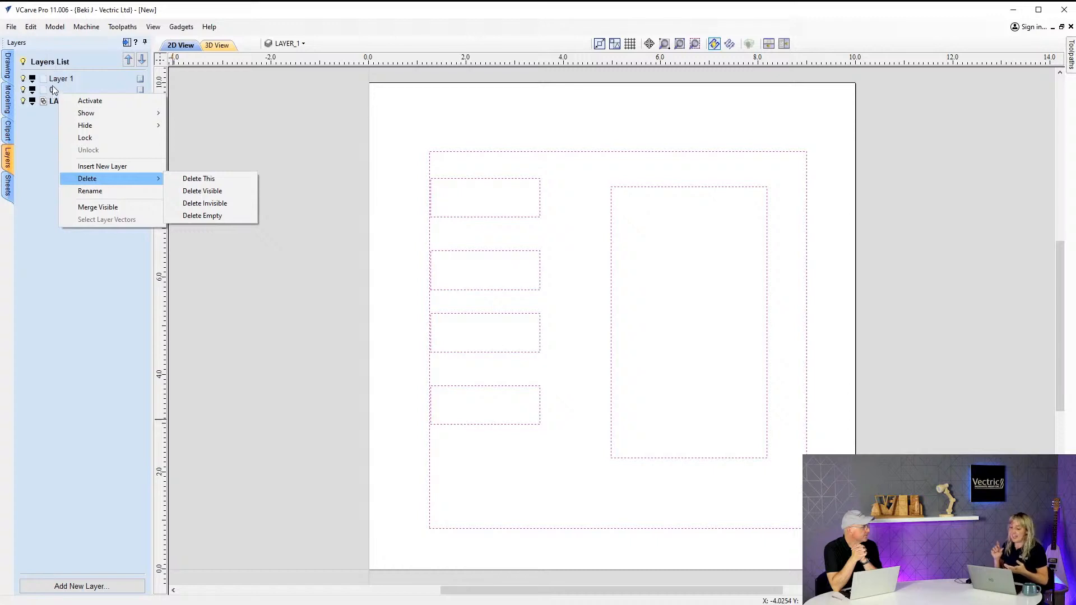
click(223, 214)
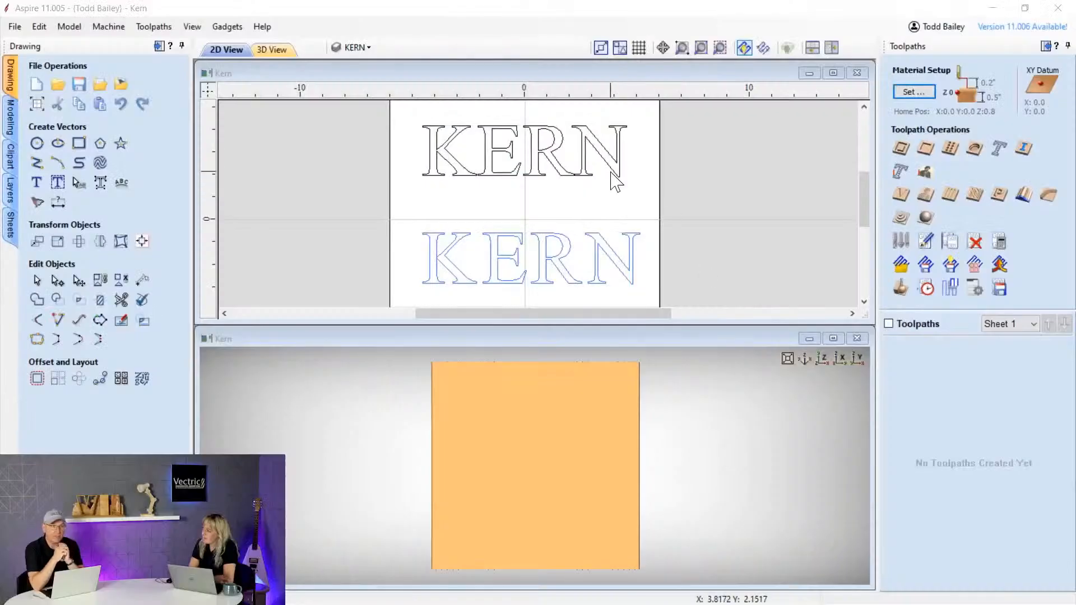
- In Aspire, calculate a hatch-fill Laser Cut & Fill toolpath for the upper KERN text, using Fill Together with Outline enabled
click(751, 151)
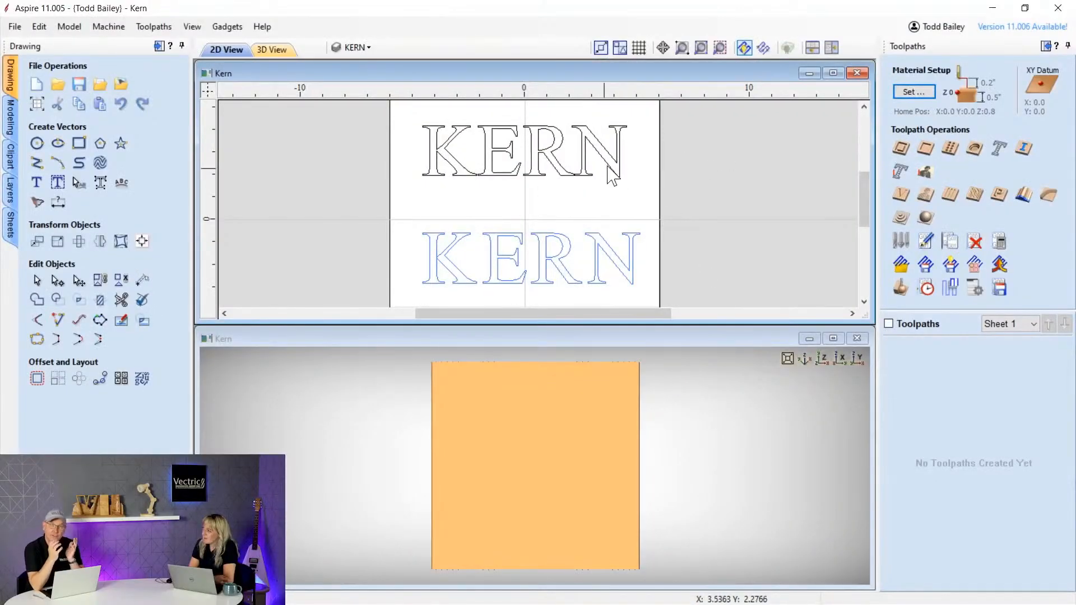
click(900, 171)
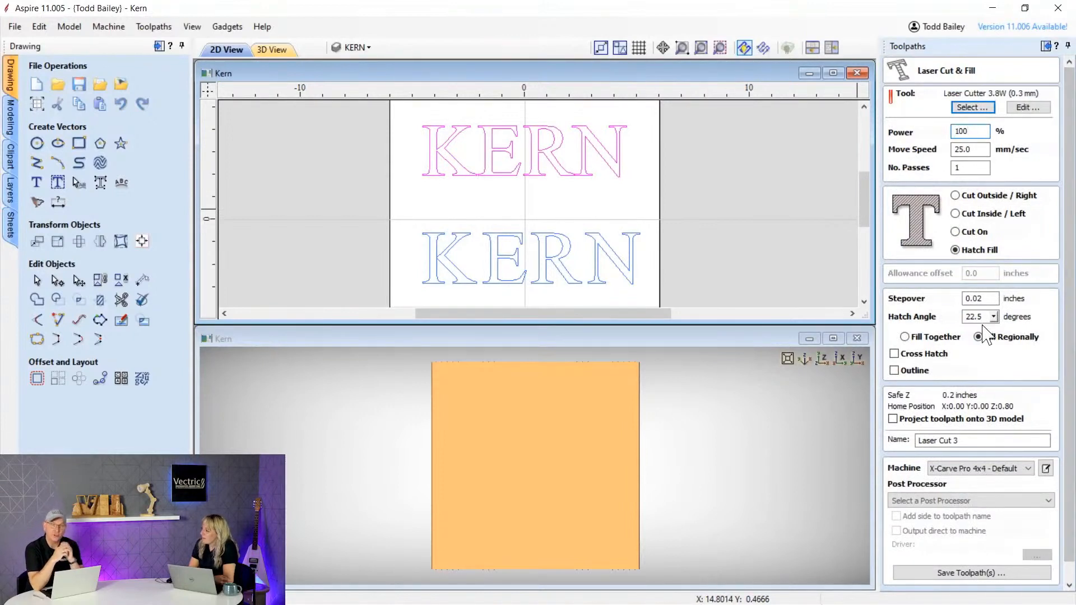
click(895, 371)
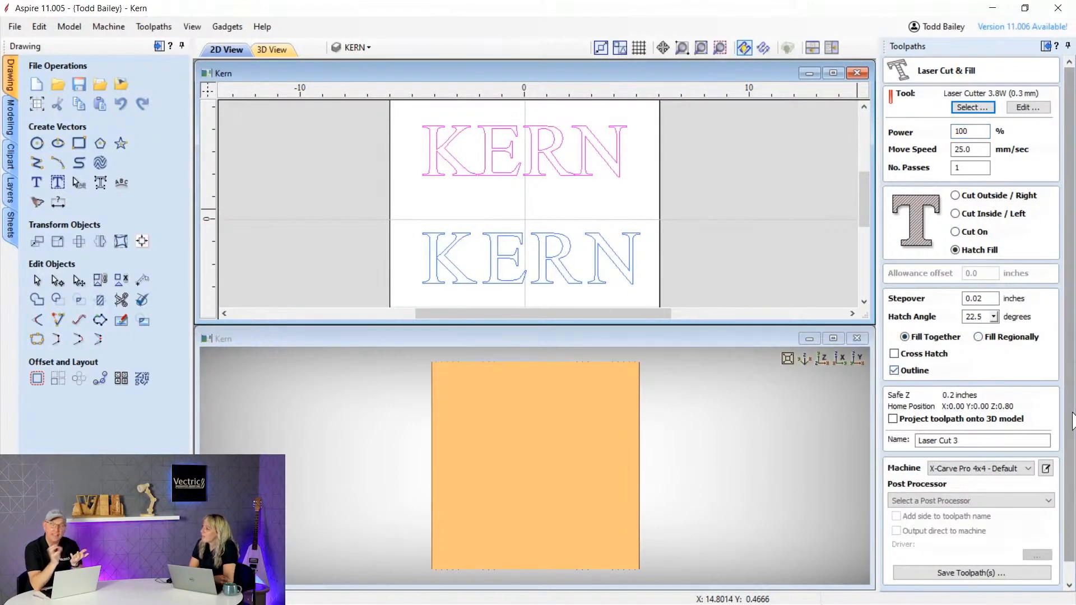
scroll(903, 386, down, 1)
click(907, 582)
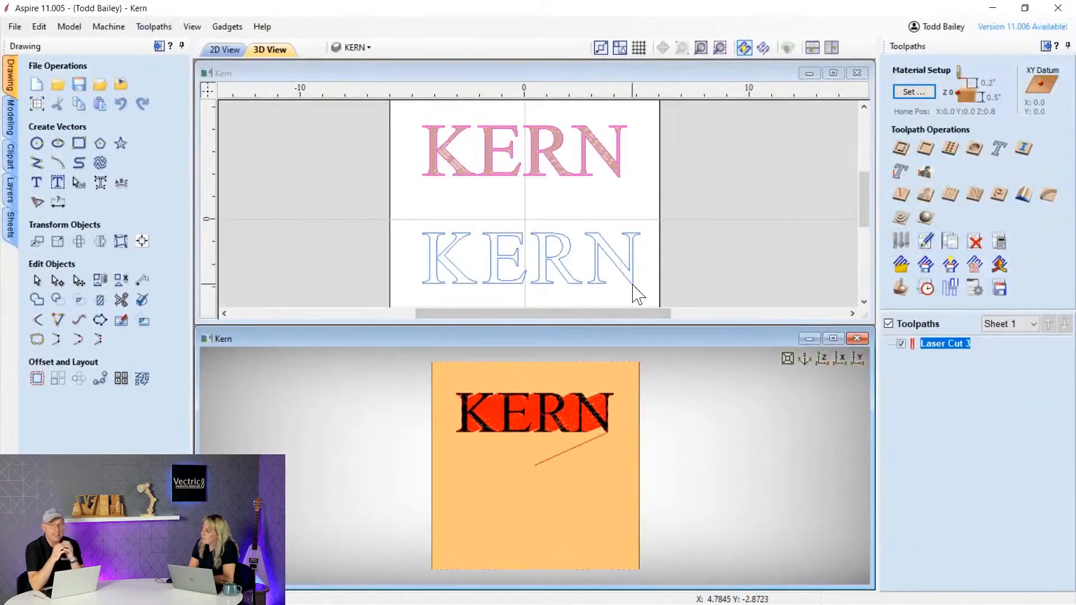
- Calculate an outlined hatch-fill laser toolpath for the lower KERN text with Fill Regionally, and compare both toolpaths' estimated machining times
click(633, 286)
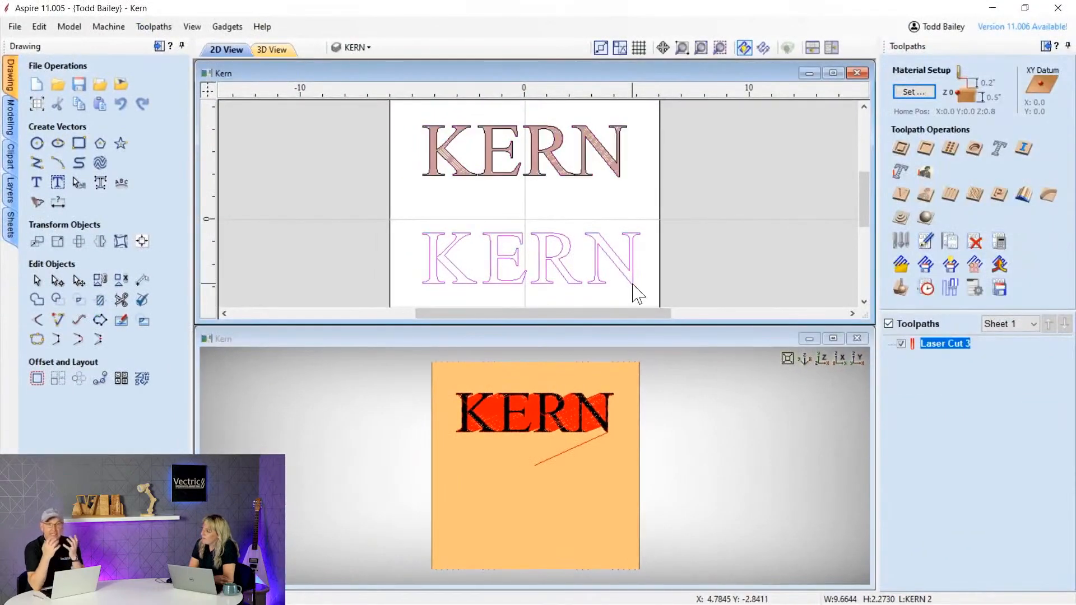
click(900, 173)
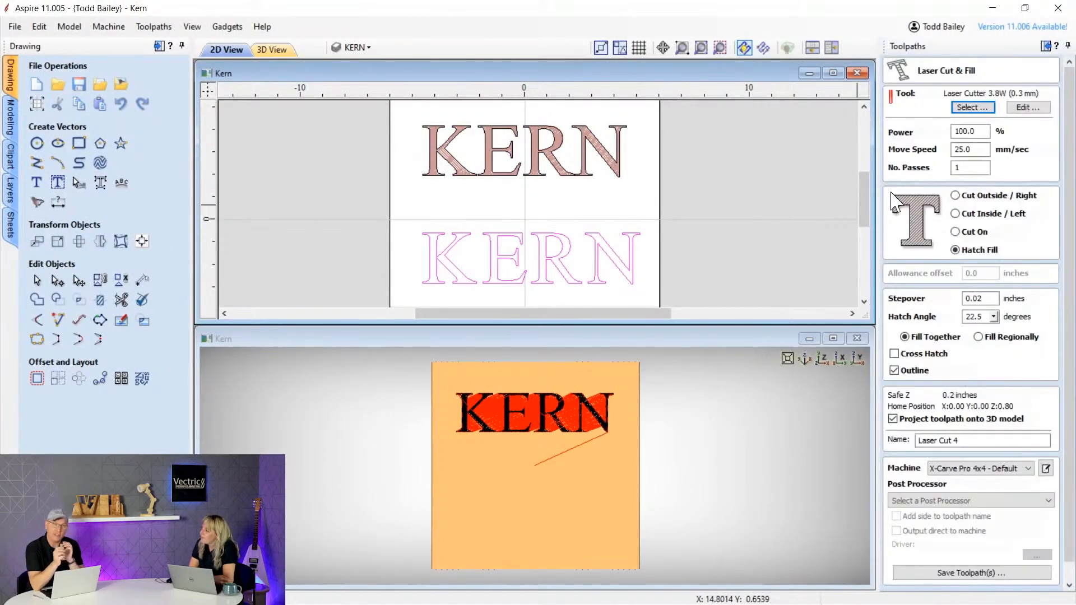
scroll(1056, 356, down, 5)
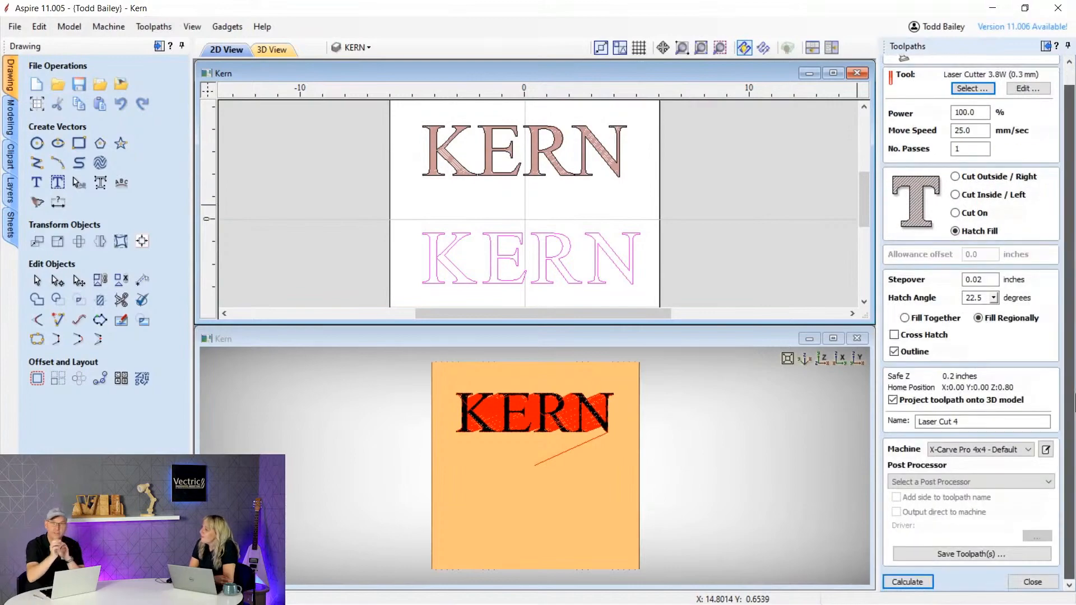
click(930, 583)
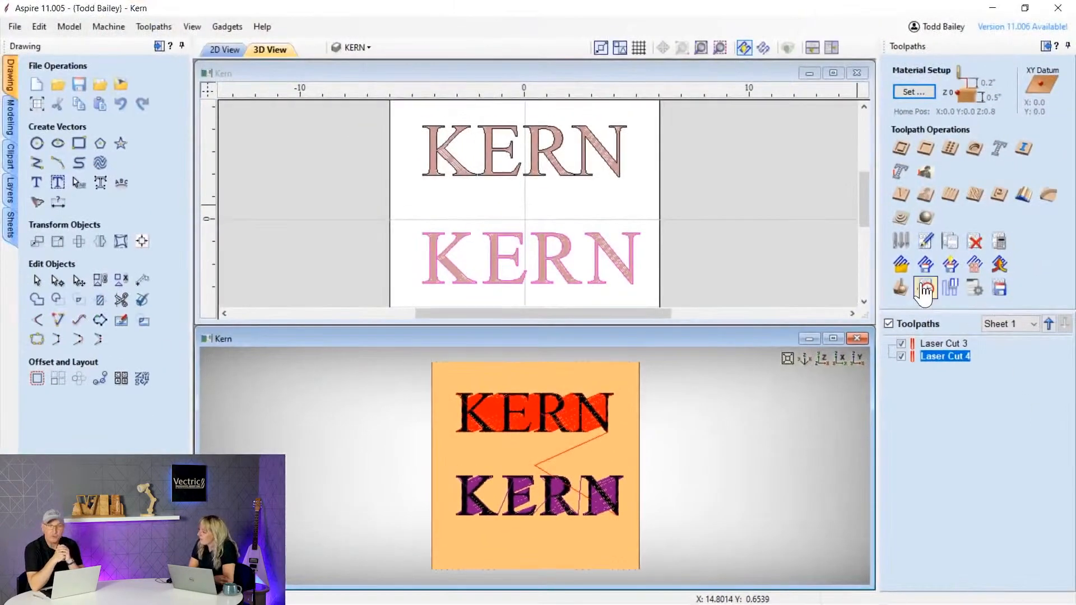
click(925, 288)
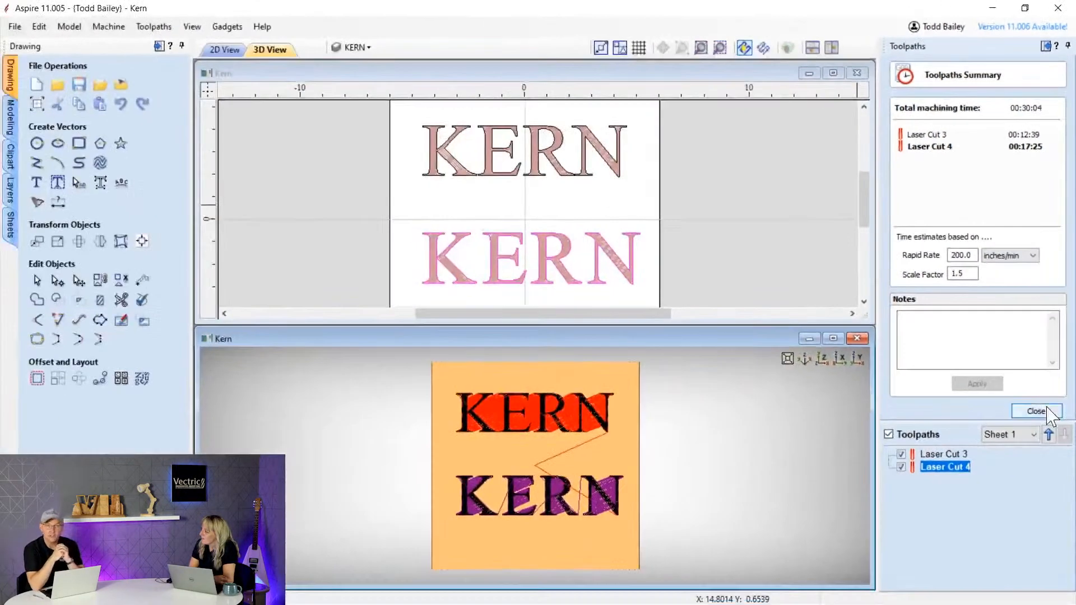
click(1048, 413)
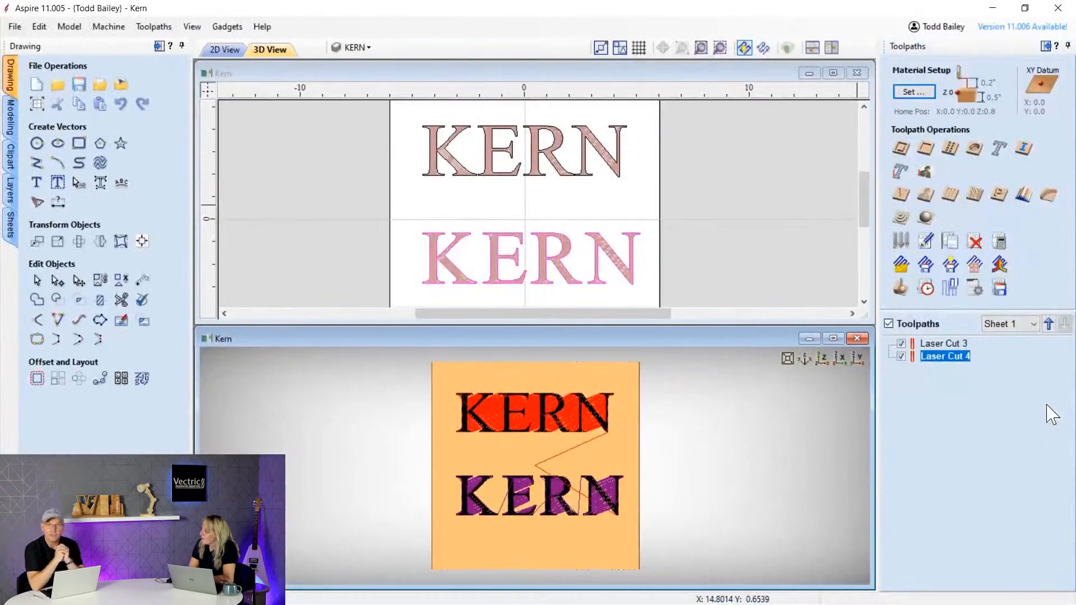
- Hide the Laser Cut 3 toolpath and preview only the lower KERN text's laser toolpath on the material
click(901, 344)
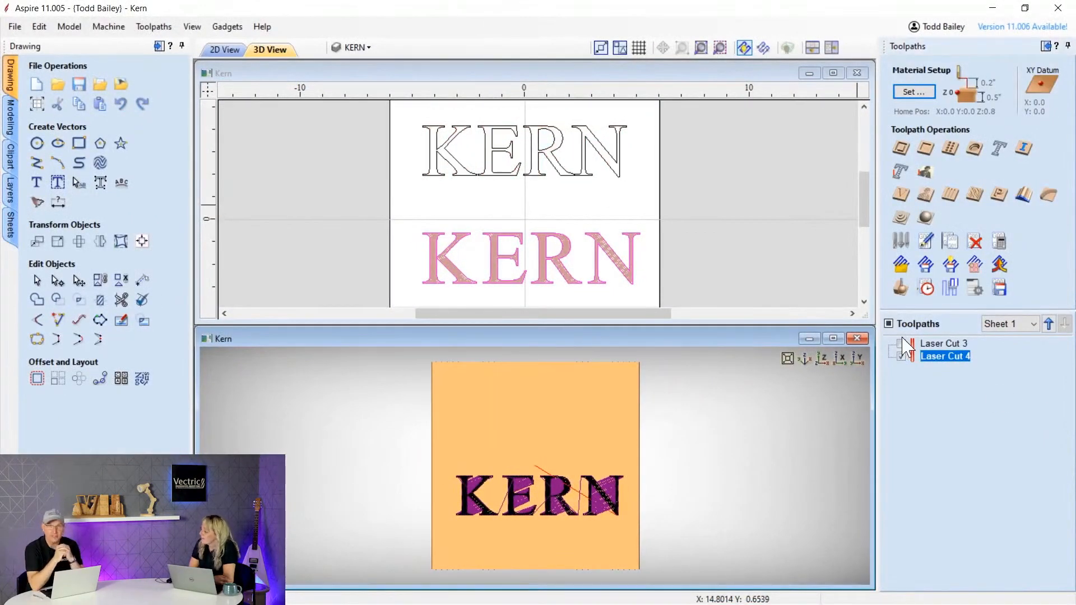
click(900, 288)
click(962, 324)
scroll(584, 487, up, 5)
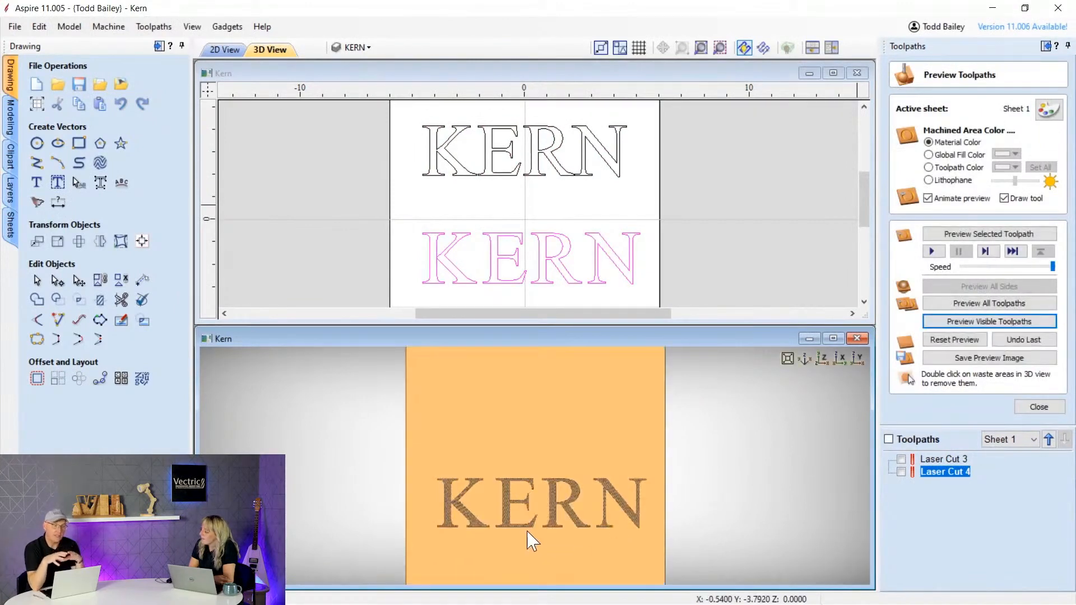
scroll(482, 241, up, 5)
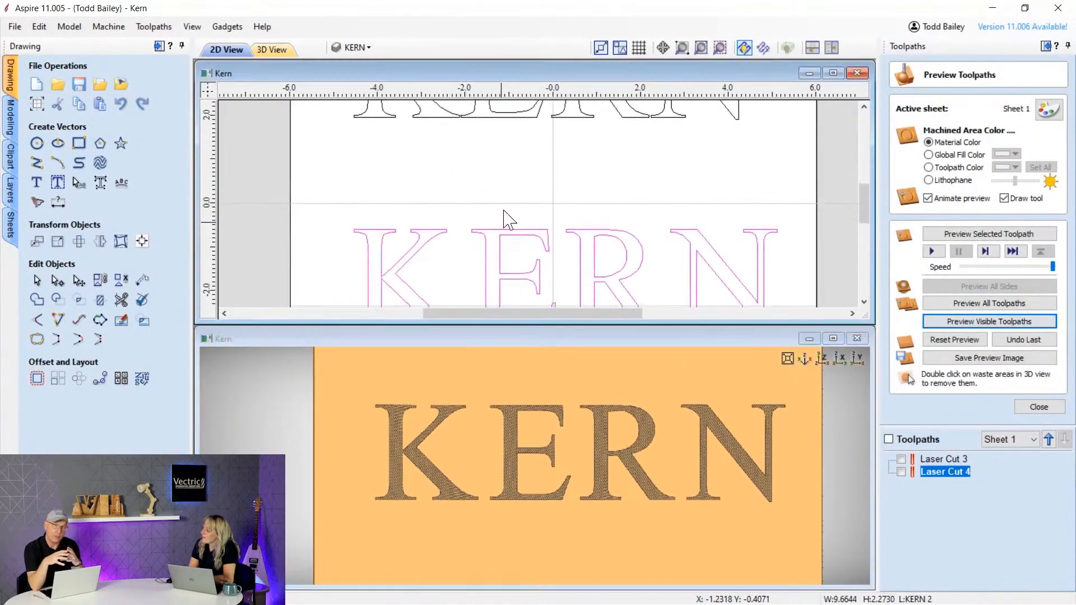
- Show the Drop Shadow layer and calculate a regionally filled hatch laser toolpath for its vectors at 20% power without an outline
click(353, 47)
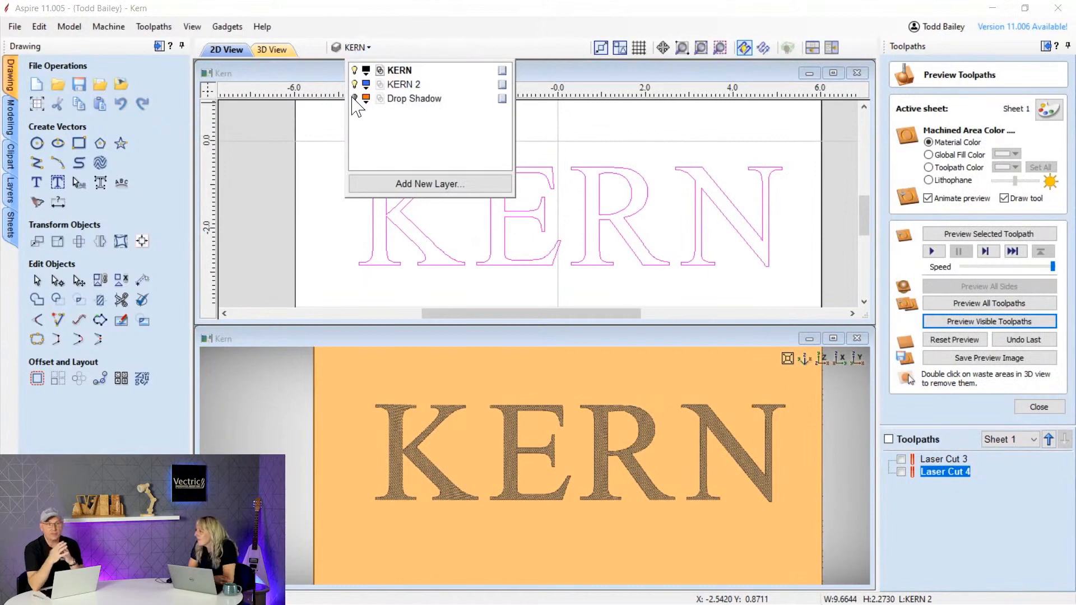
click(322, 175)
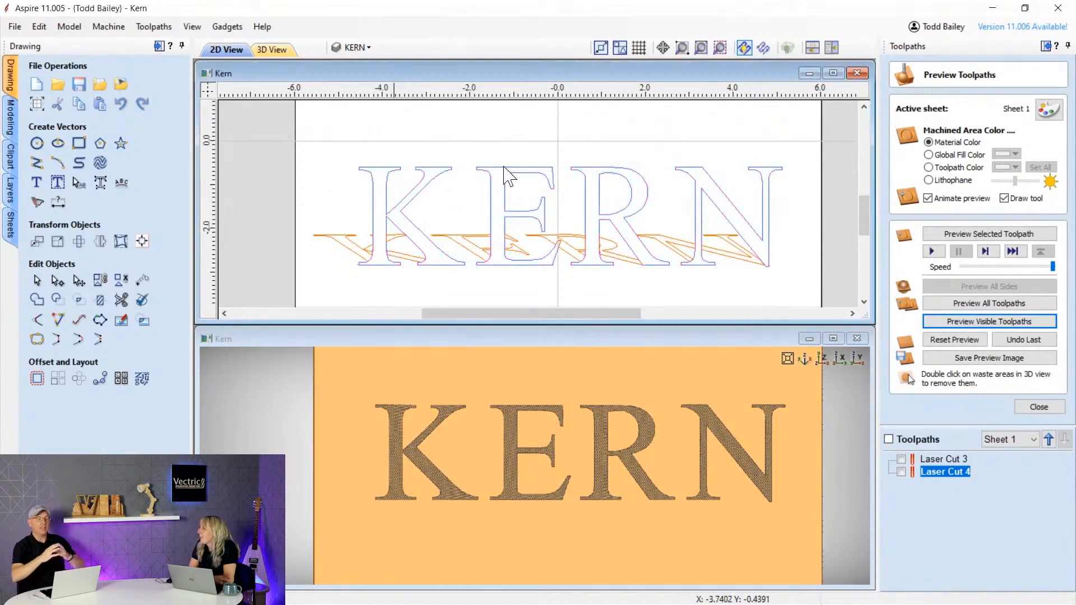
click(1033, 407)
click(923, 174)
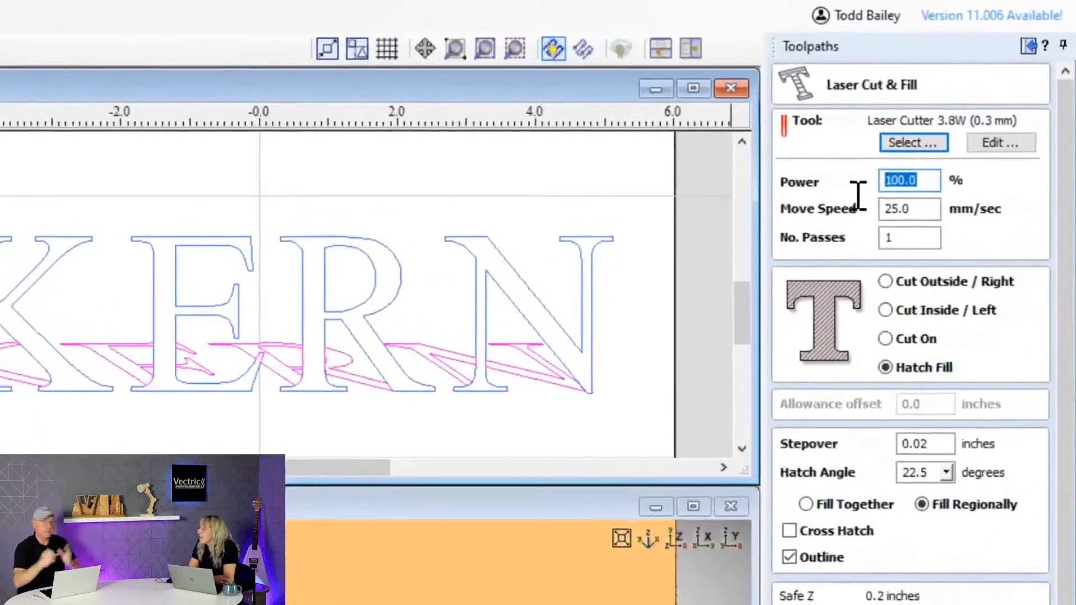
text(20)
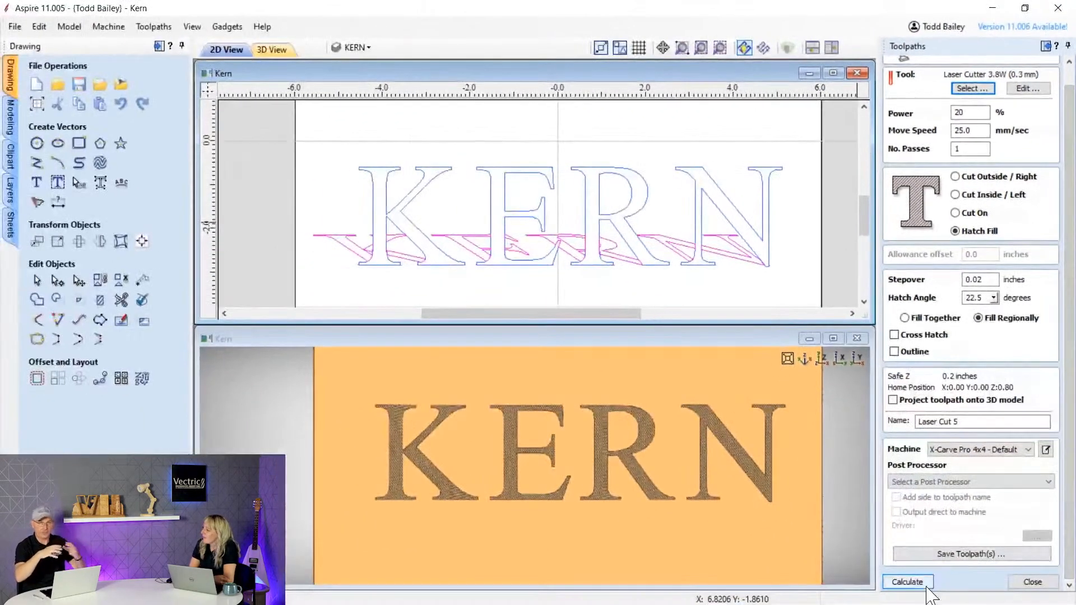
click(903, 586)
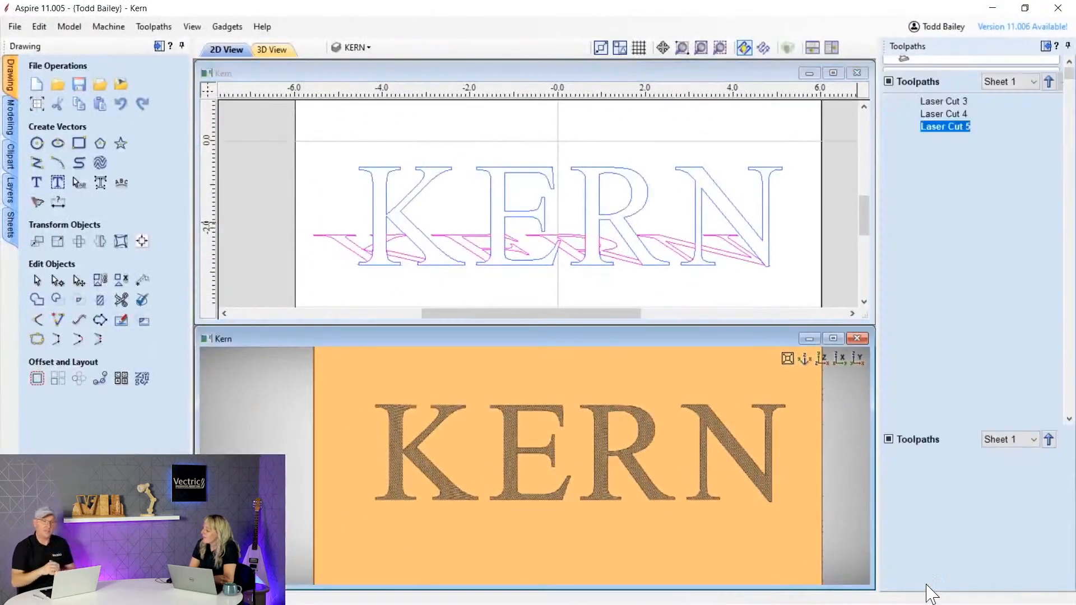
- Preview the drop shadow laser toolpath beneath the KERN text, inspect it from an angle and finish the preview
click(960, 327)
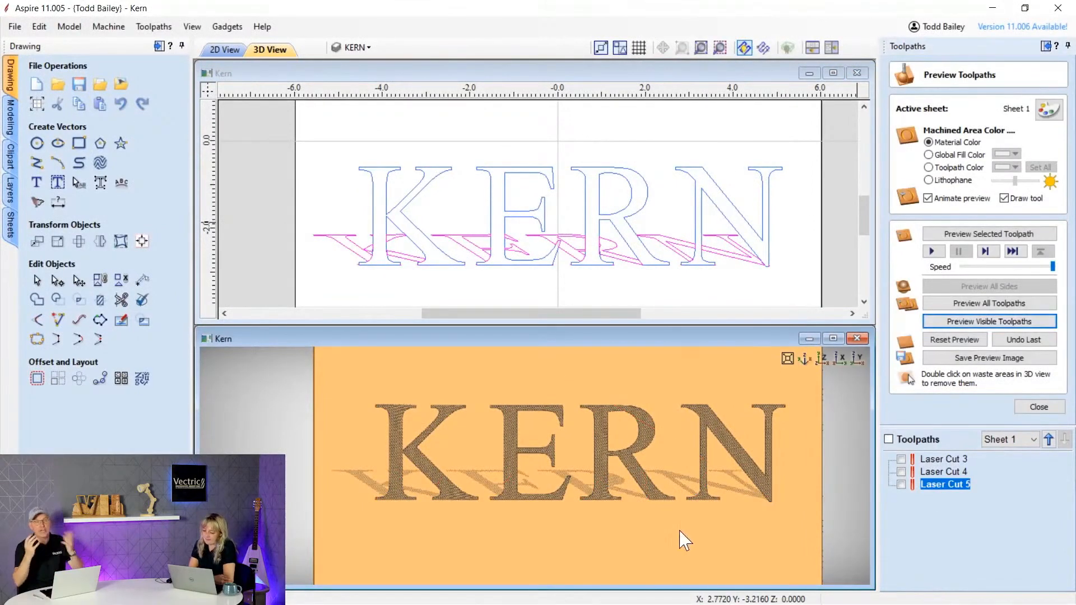
drag(680, 538, 704, 512)
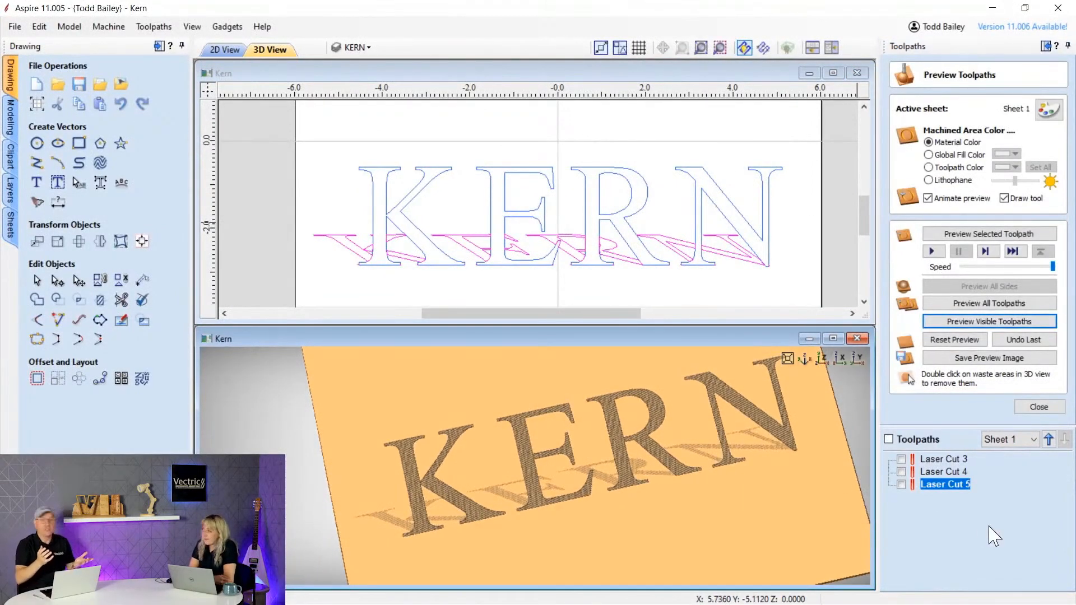
click(1037, 408)
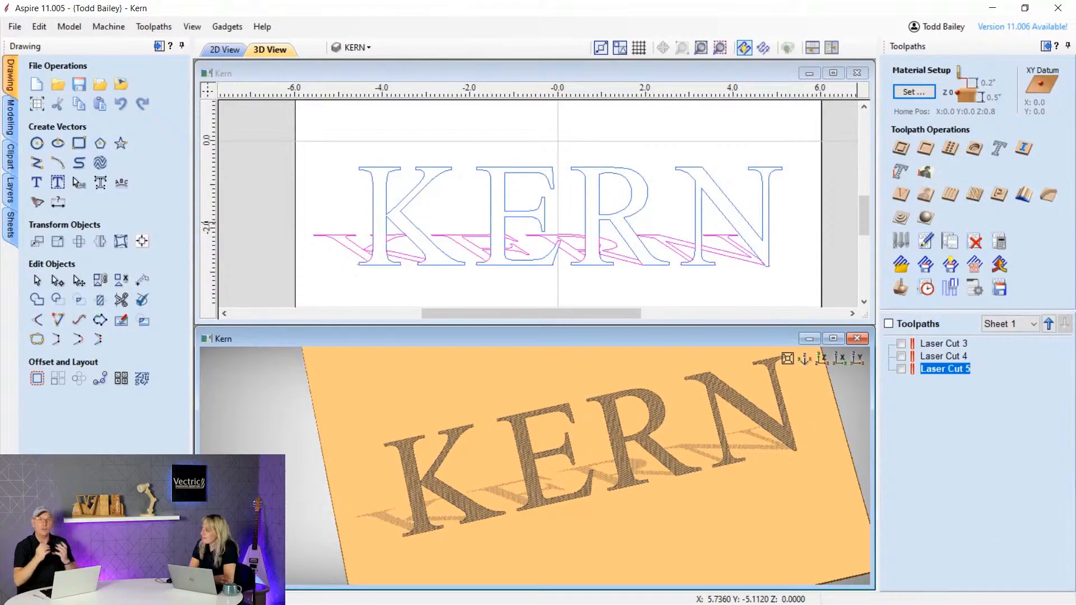